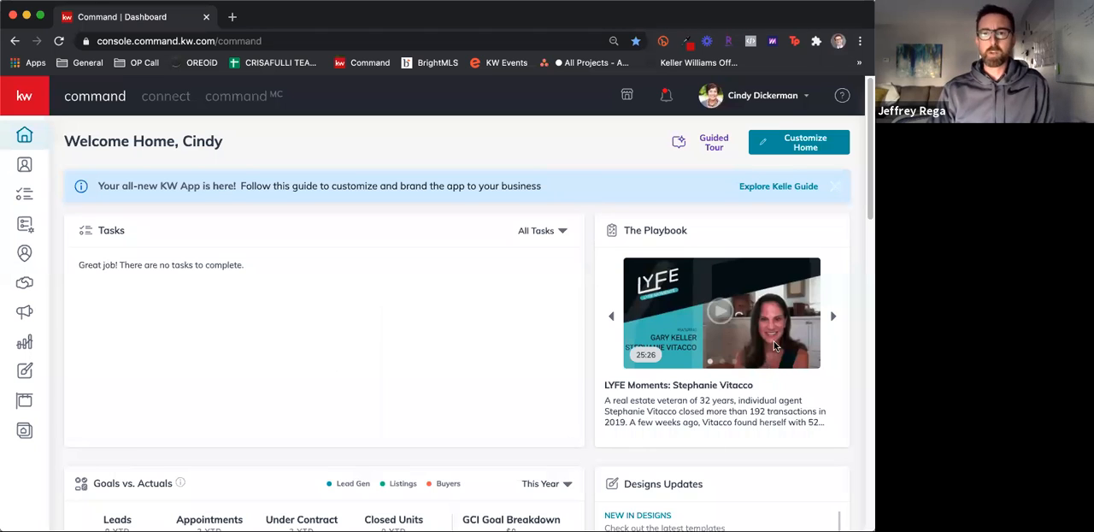
Open the Marketing Profile page in the account's Connect Settings
{"action": "left_click", "coordinate": [773, 95]}
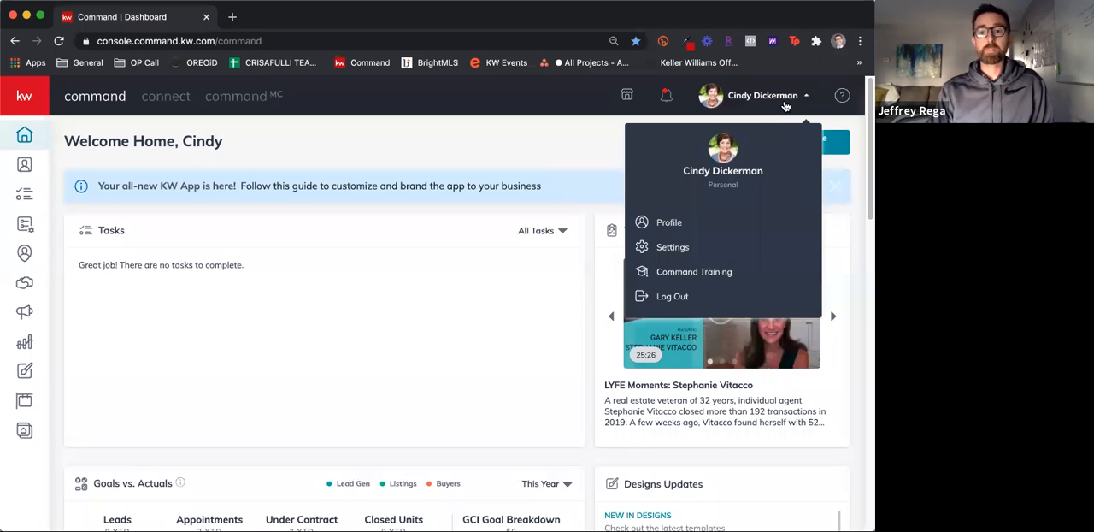
{"action": "left_click", "coordinate": [694, 248]}
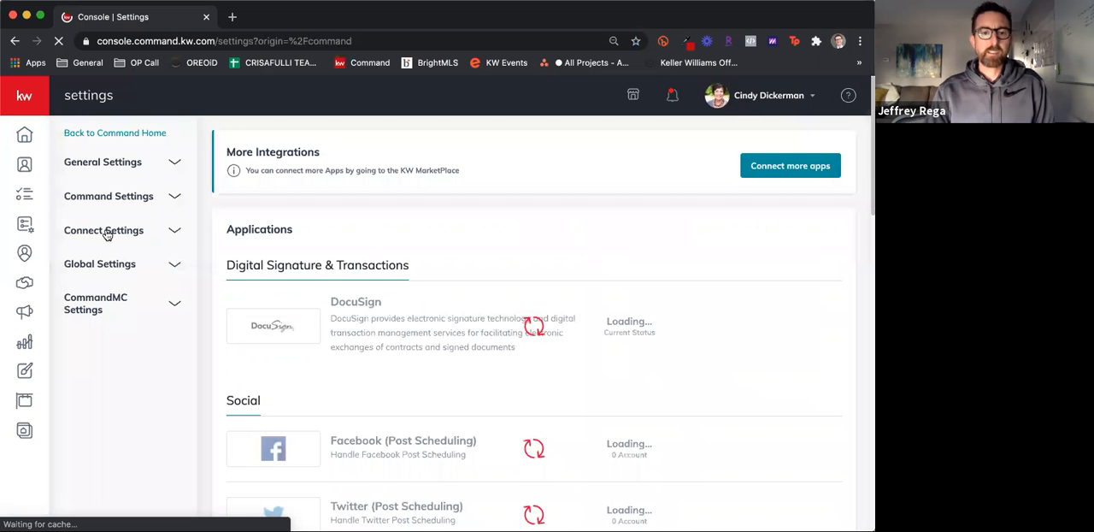
{"action": "left_click", "coordinate": [107, 231]}
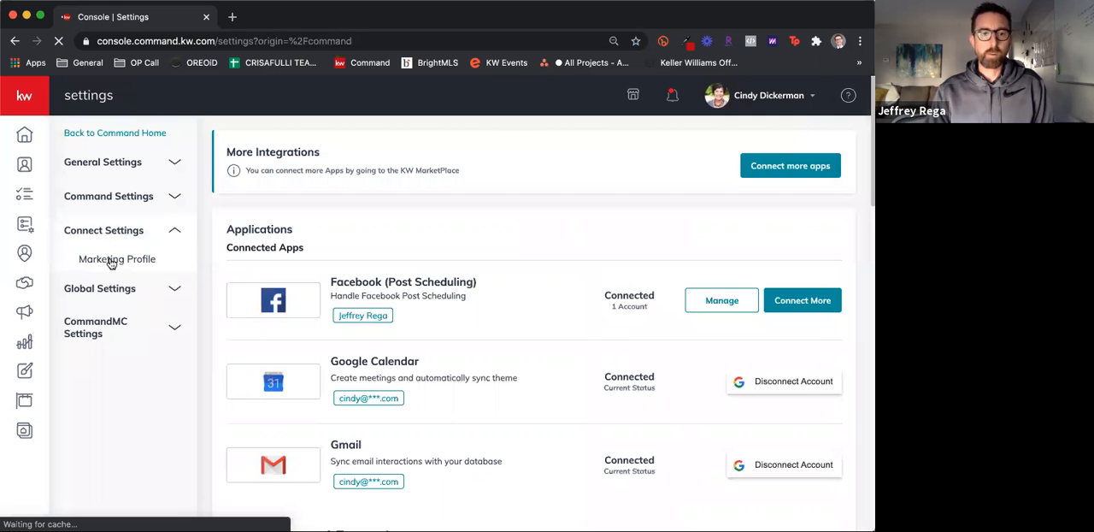
{"action": "left_click", "coordinate": [110, 259]}
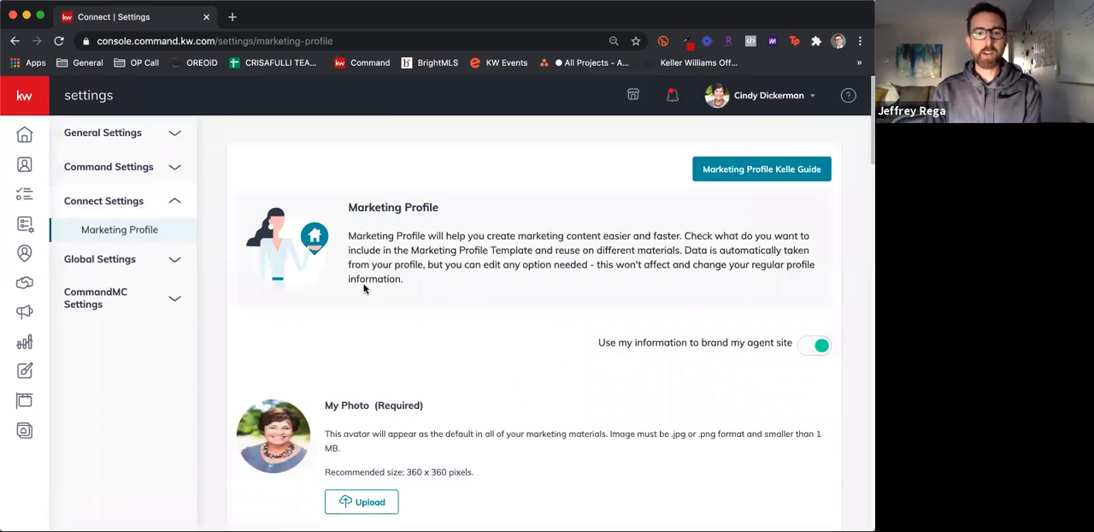
Review the whole Marketing Profile, from photo and personal details through brokerage, compliance and social links to the tracking IDs and branded app link
{"action": "scroll", "coordinate": [363, 288], "scroll_direction": "down", "scroll_amount": 5}
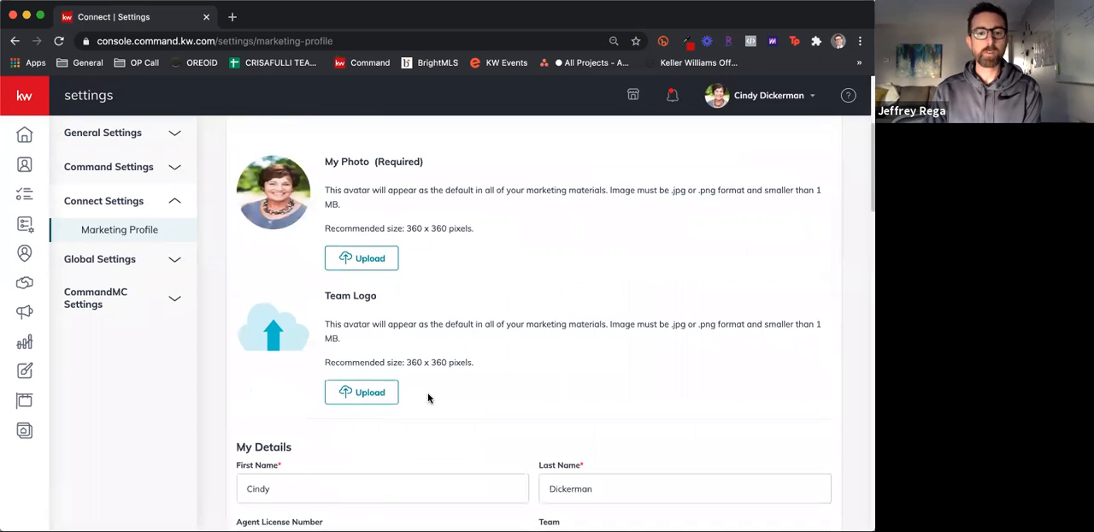
{"action": "scroll", "coordinate": [428, 397], "scroll_direction": "down", "scroll_amount": 4}
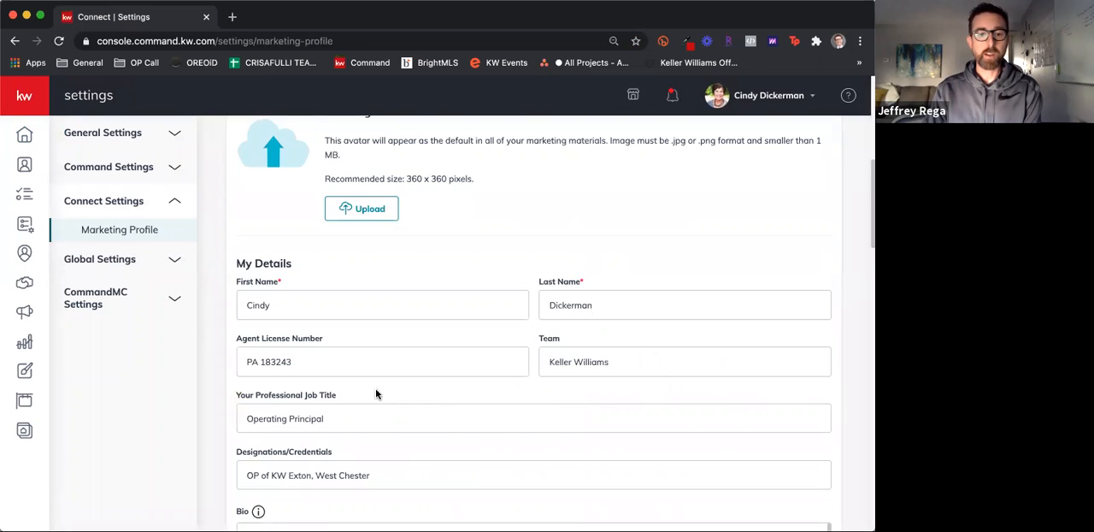
{"action": "scroll", "coordinate": [376, 402], "scroll_direction": "down", "scroll_amount": 8}
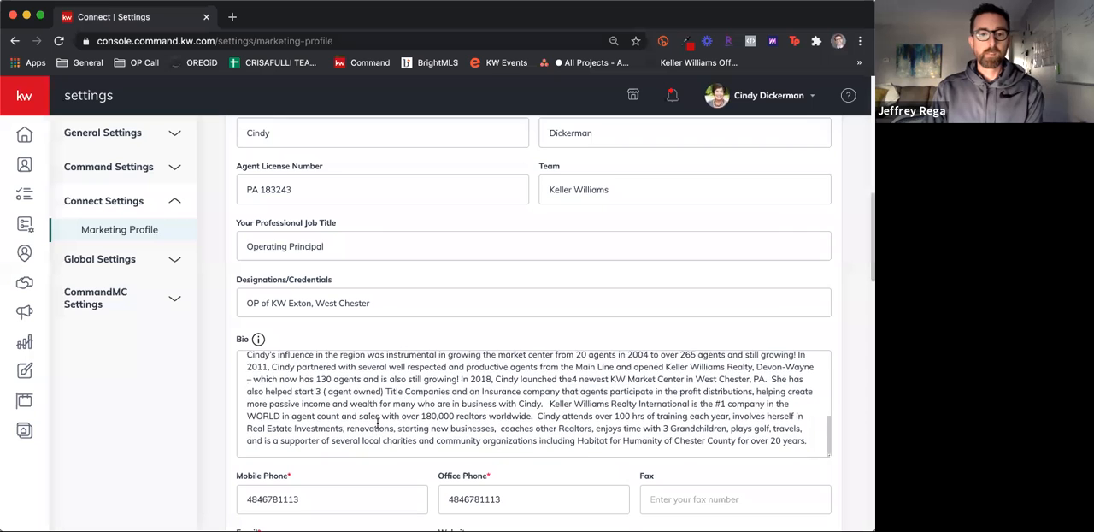
{"action": "scroll", "coordinate": [377, 421], "scroll_direction": "down", "scroll_amount": 6}
{"action": "scroll", "coordinate": [347, 256], "scroll_direction": "down", "scroll_amount": 3}
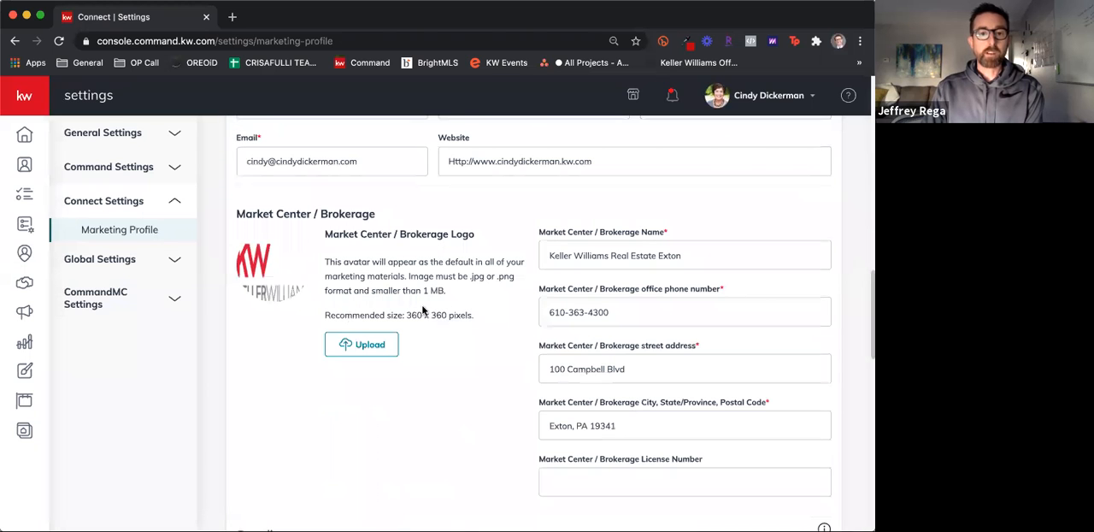
{"action": "scroll", "coordinate": [404, 258], "scroll_direction": "down", "scroll_amount": 7}
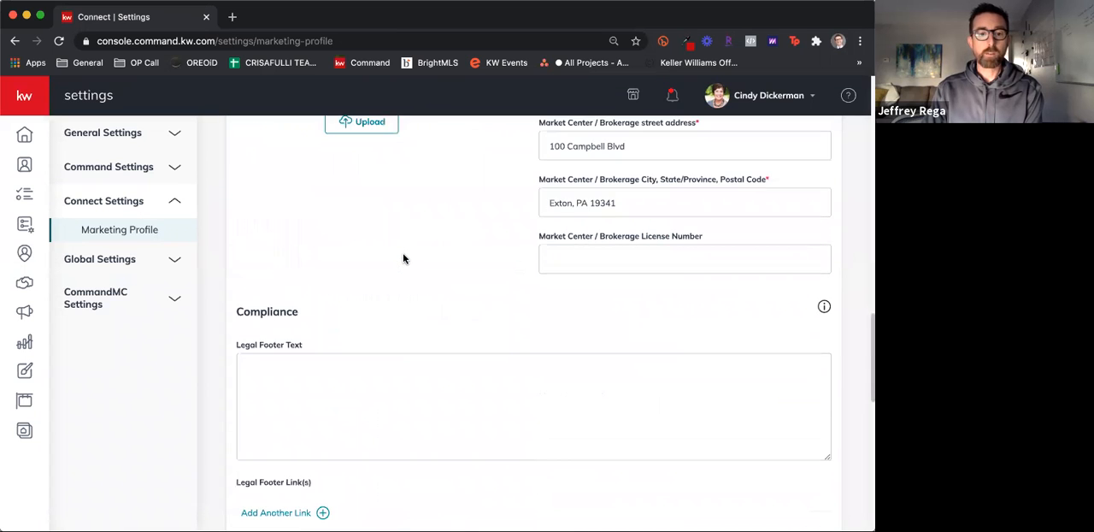
{"action": "scroll", "coordinate": [404, 258], "scroll_direction": "down", "scroll_amount": 7}
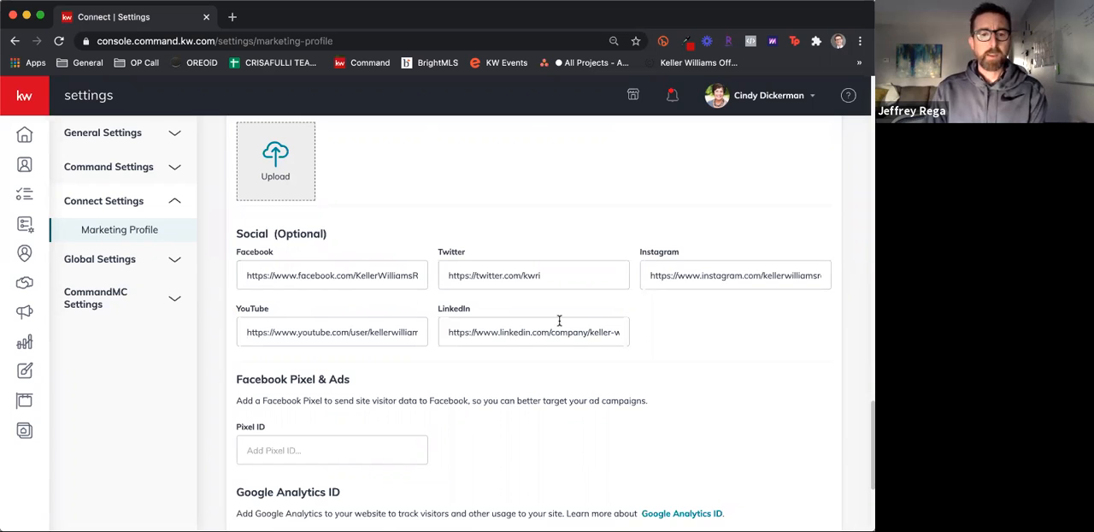
{"action": "scroll", "coordinate": [559, 319], "scroll_direction": "down", "scroll_amount": 3}
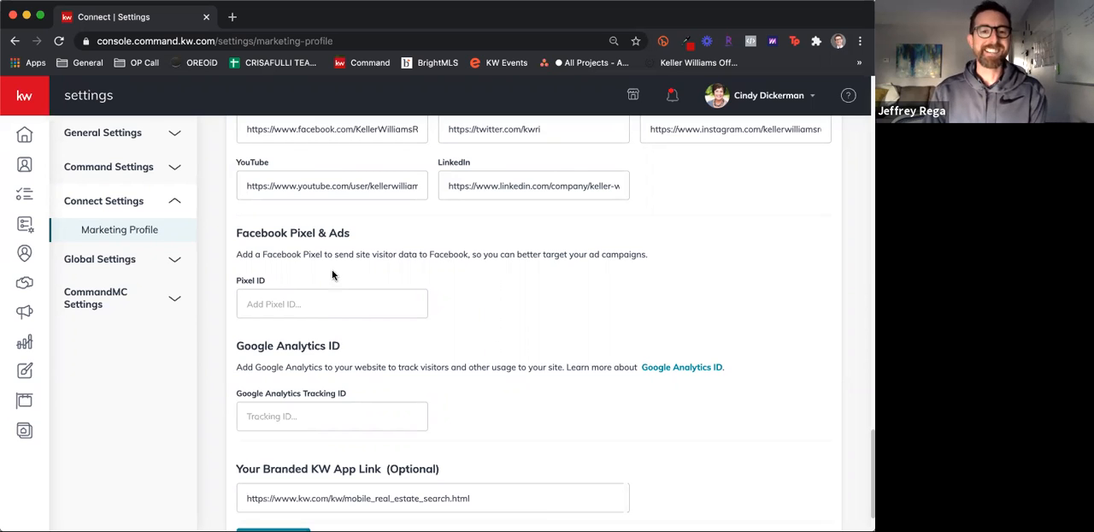
{"action": "scroll", "coordinate": [469, 352], "scroll_direction": "down", "scroll_amount": 1}
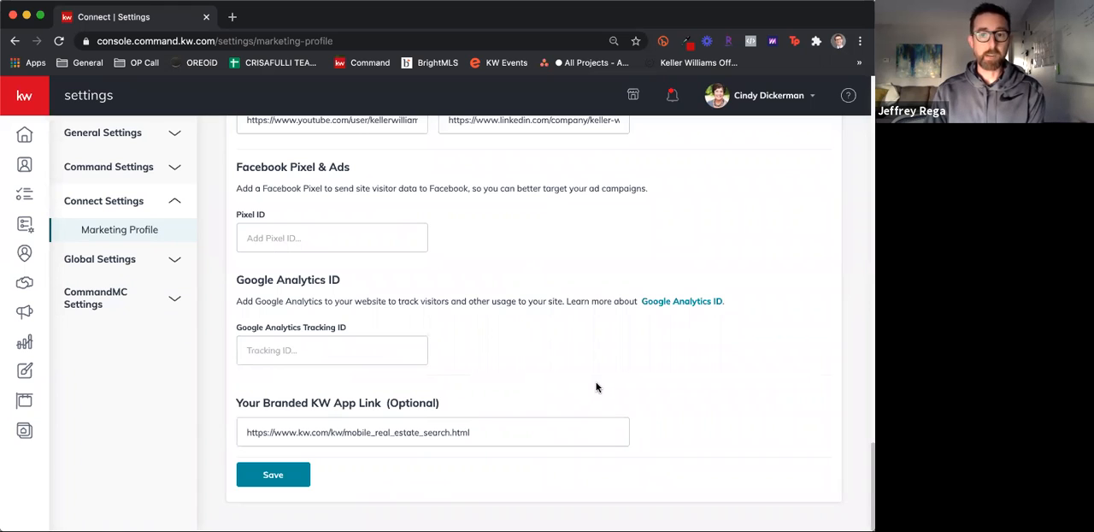
{"action": "scroll", "coordinate": [590, 389], "scroll_direction": "up", "scroll_amount": 8}
{"action": "scroll", "coordinate": [530, 342], "scroll_direction": "up", "scroll_amount": 10}
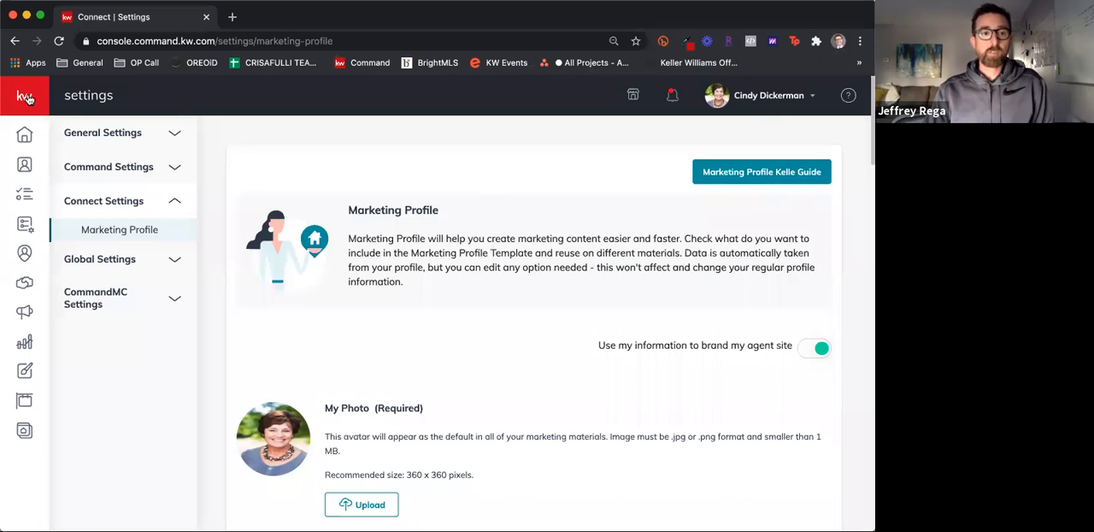
Return to the Command home page and open the Agent Site Pages in the Consumer section
{"action": "left_click", "coordinate": [27, 136]}
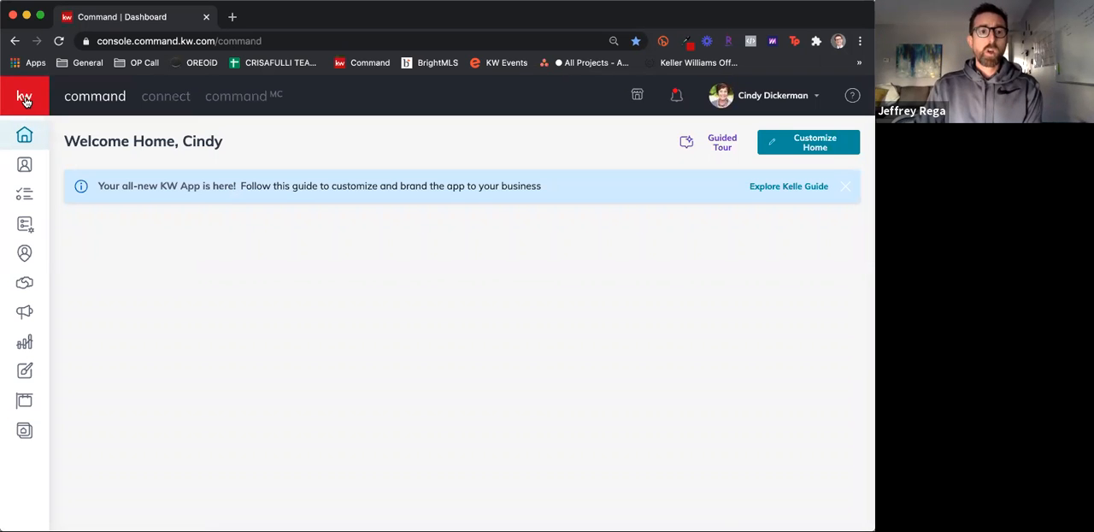
{"action": "left_click", "coordinate": [24, 99]}
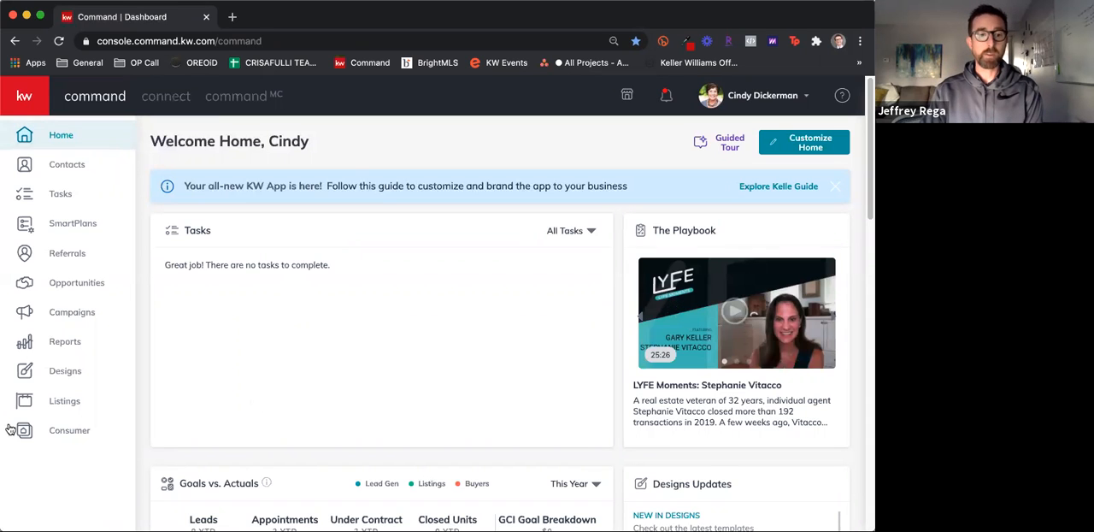
{"action": "left_click", "coordinate": [78, 437]}
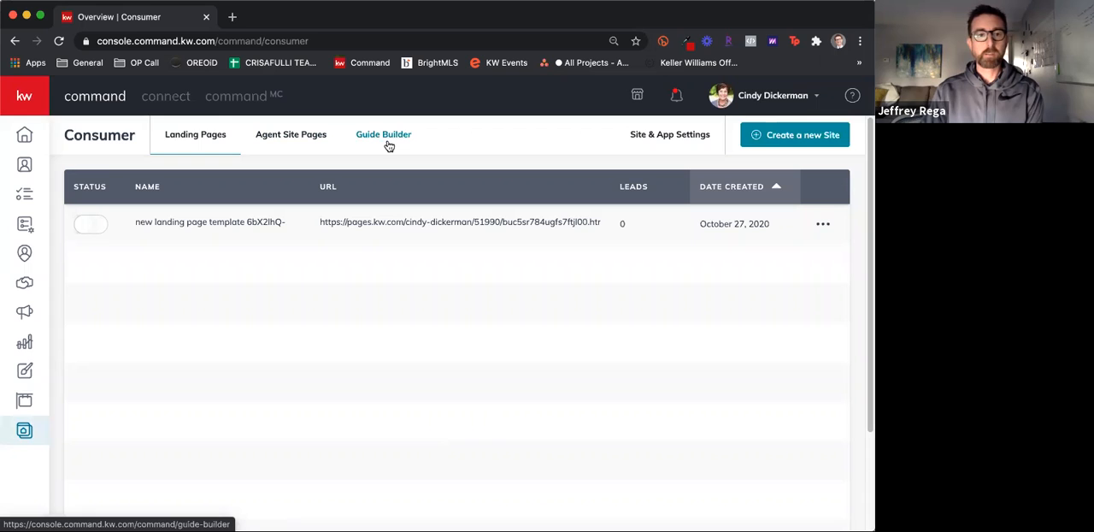
{"action": "left_click", "coordinate": [299, 138]}
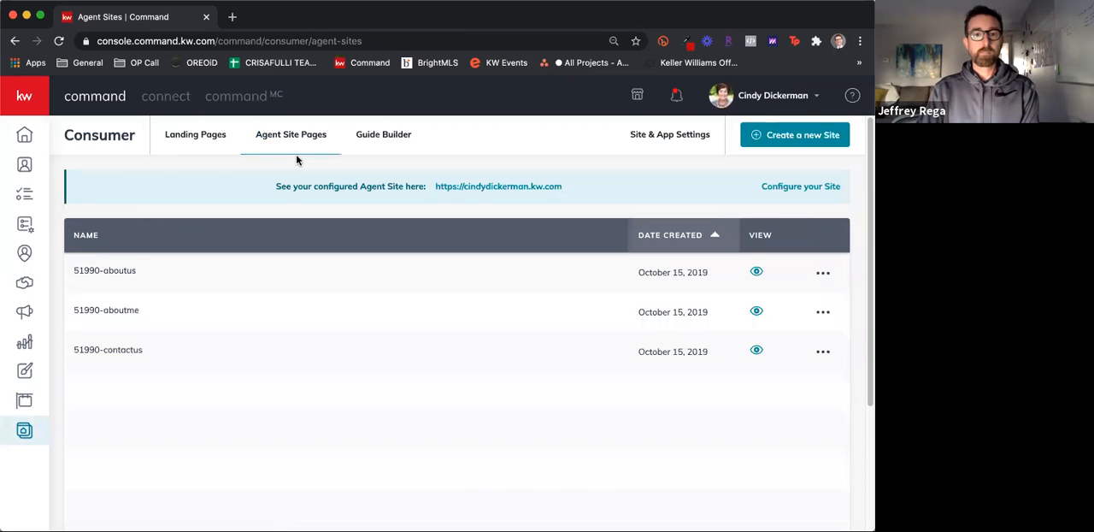
Start configuring the agent site and submit the new KW Agent Sites as the provider
{"action": "left_click", "coordinate": [800, 136]}
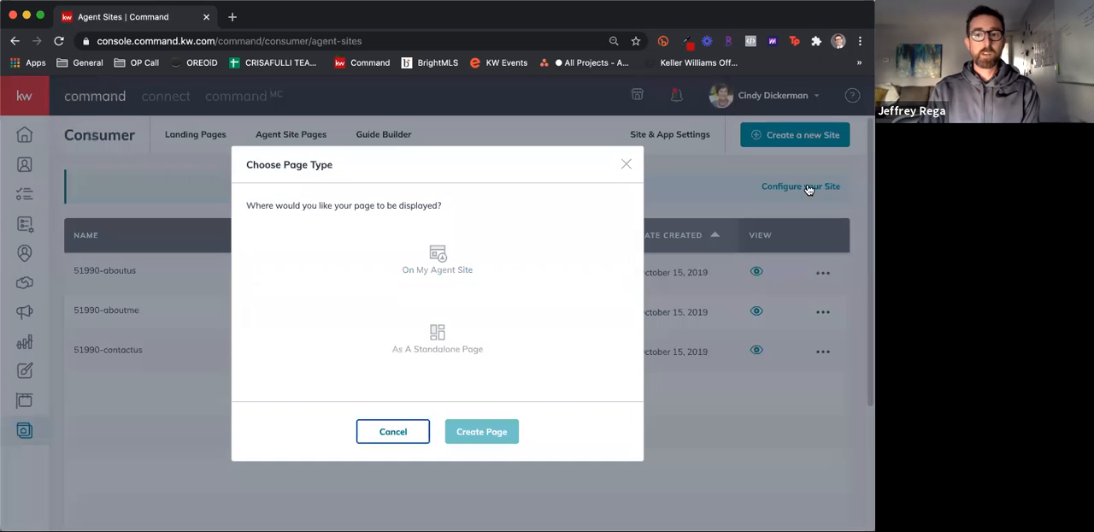
{"action": "left_click", "coordinate": [809, 189]}
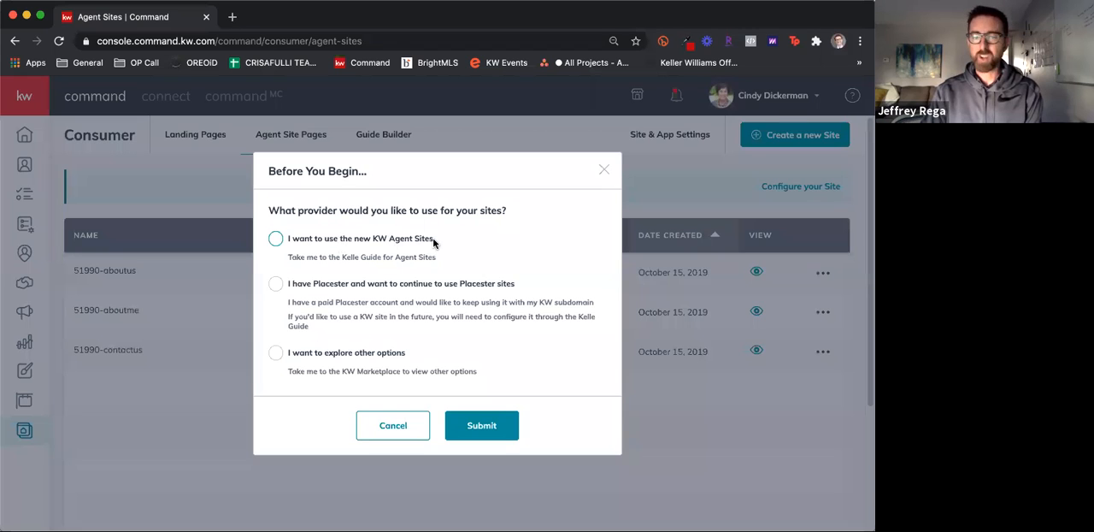
{"action": "left_click", "coordinate": [359, 246]}
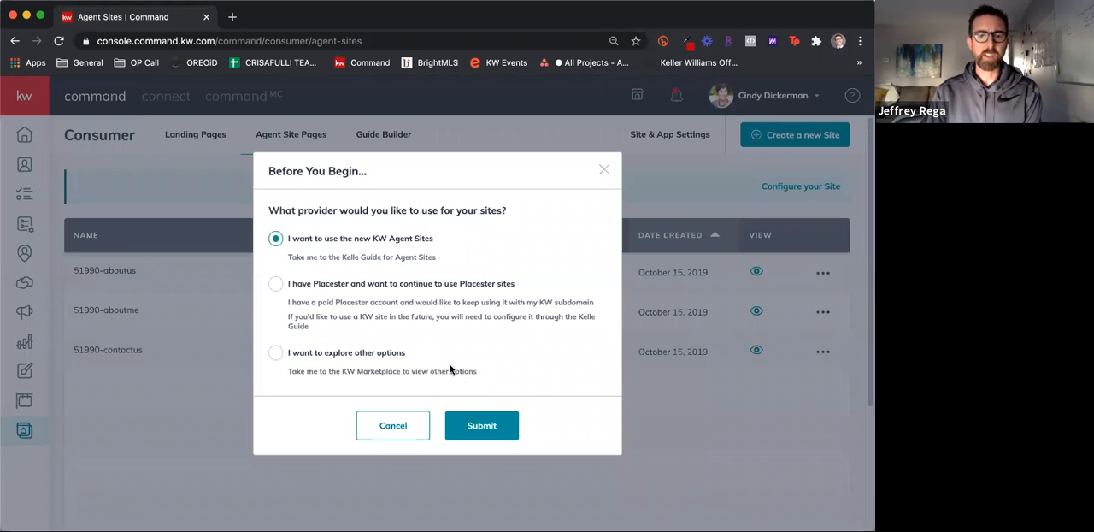
{"action": "left_click", "coordinate": [479, 423]}
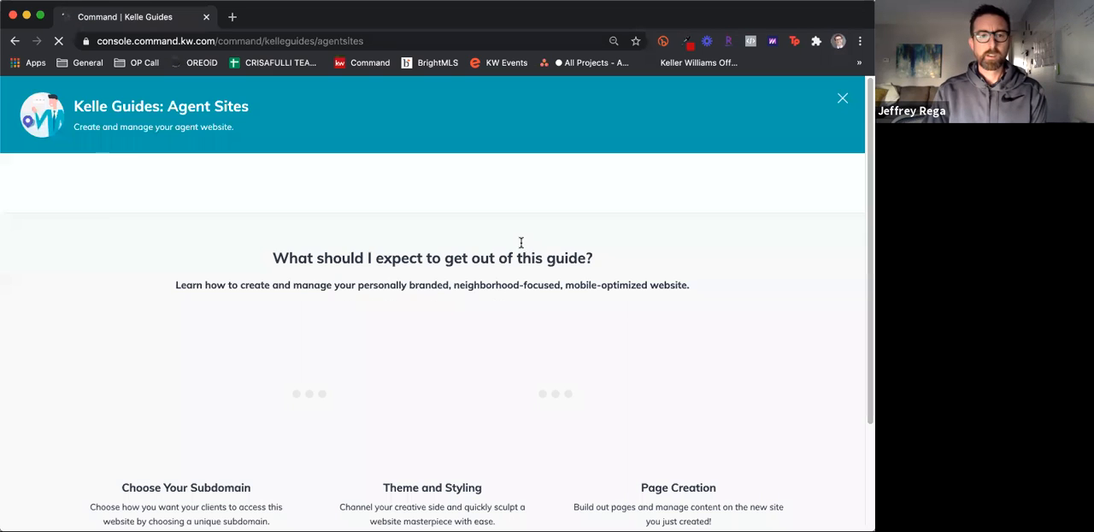
Get started with the Agent Sites Kelle Guide and acknowledge its compliance reminder
{"action": "scroll", "coordinate": [473, 365], "scroll_direction": "down", "scroll_amount": 2}
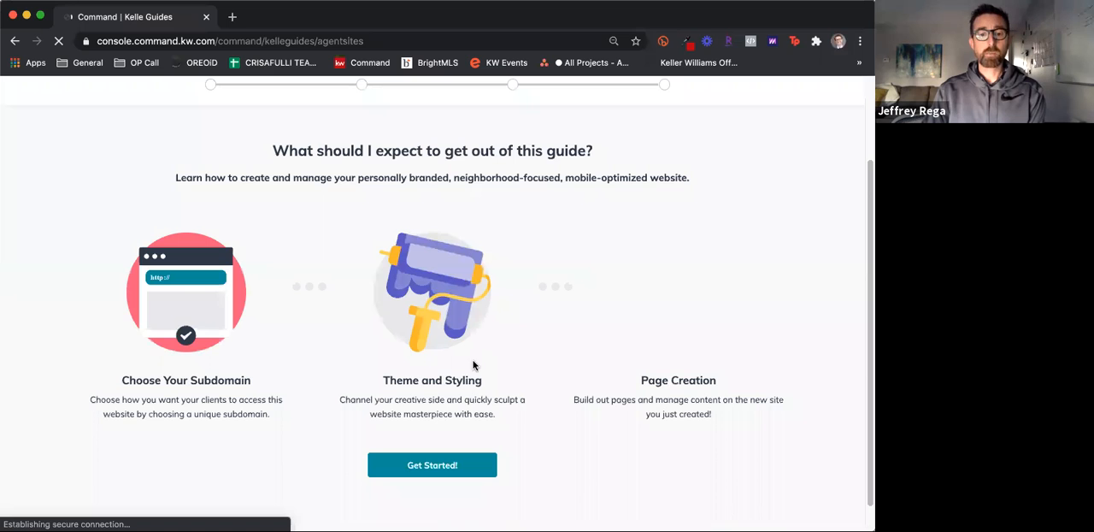
{"action": "left_click", "coordinate": [433, 465]}
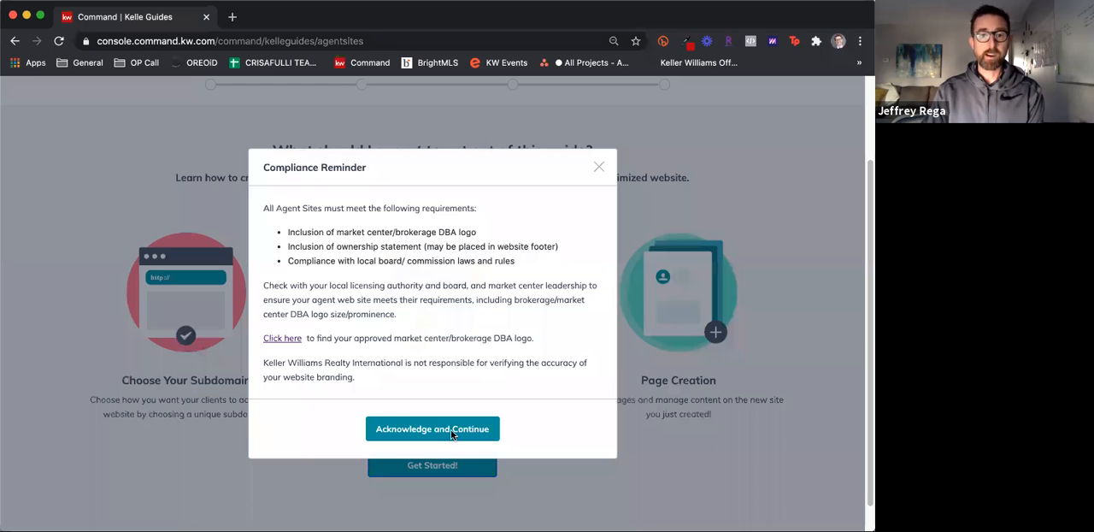
{"action": "left_click", "coordinate": [450, 429]}
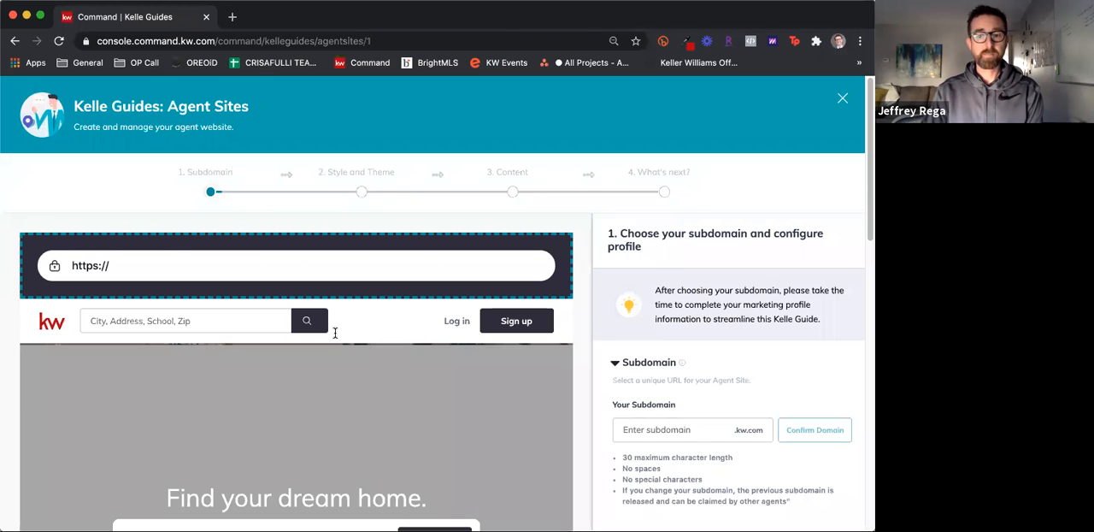
Fill in the site's subdomain with the agent's full name written without spaces
{"action": "left_click", "coordinate": [698, 432]}
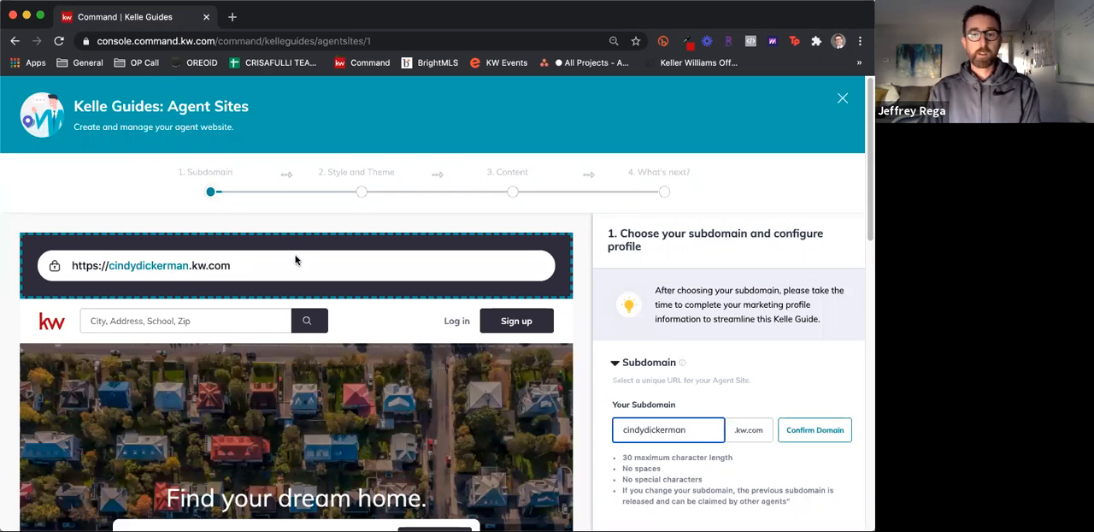
Examine the agent site preview from the address and search banner to the contact form, and expand the Marketing Profile Information
{"action": "scroll", "coordinate": [407, 470], "scroll_direction": "down", "scroll_amount": 2}
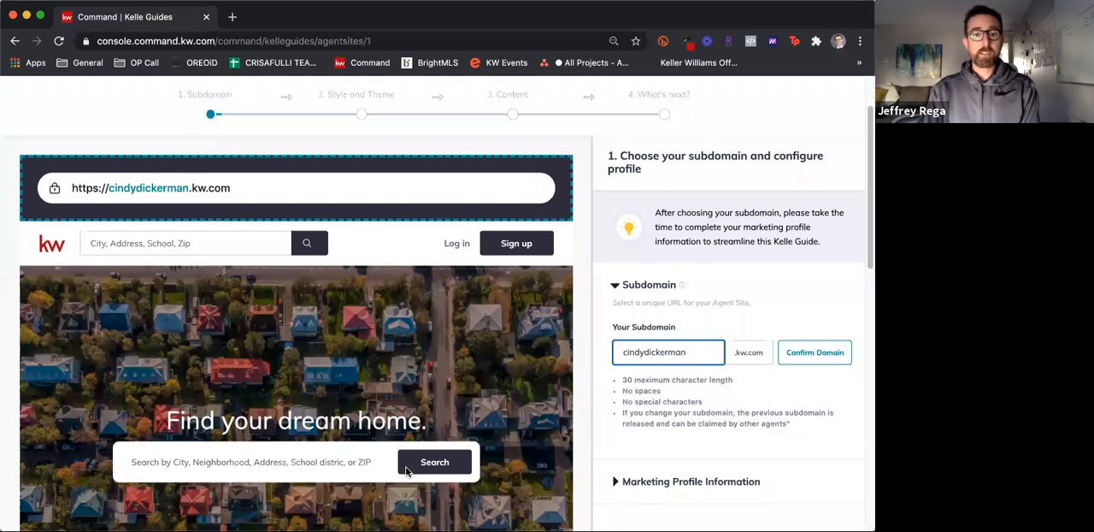
{"action": "scroll", "coordinate": [476, 469], "scroll_direction": "down", "scroll_amount": 5}
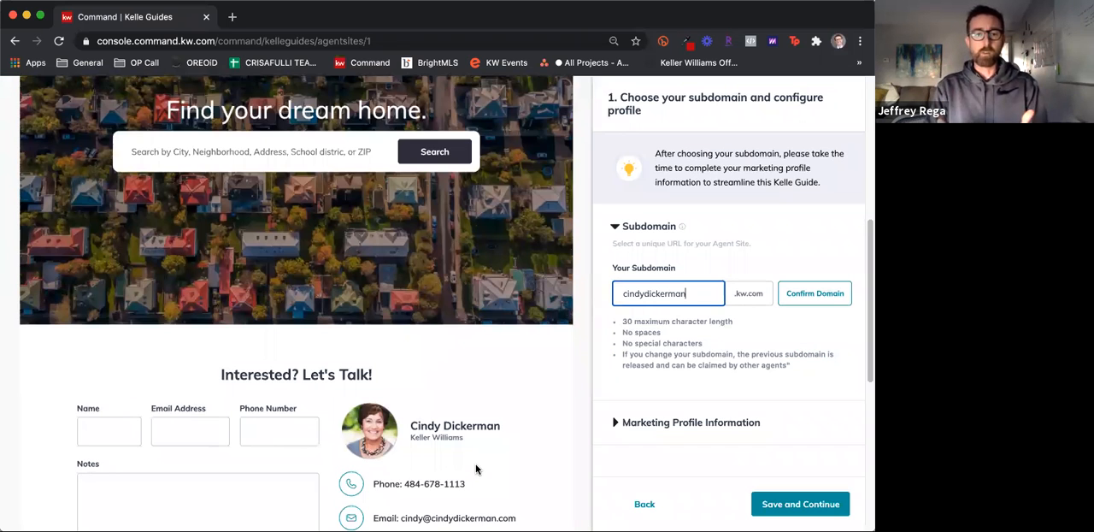
{"action": "scroll", "coordinate": [476, 469], "scroll_direction": "up", "scroll_amount": 6}
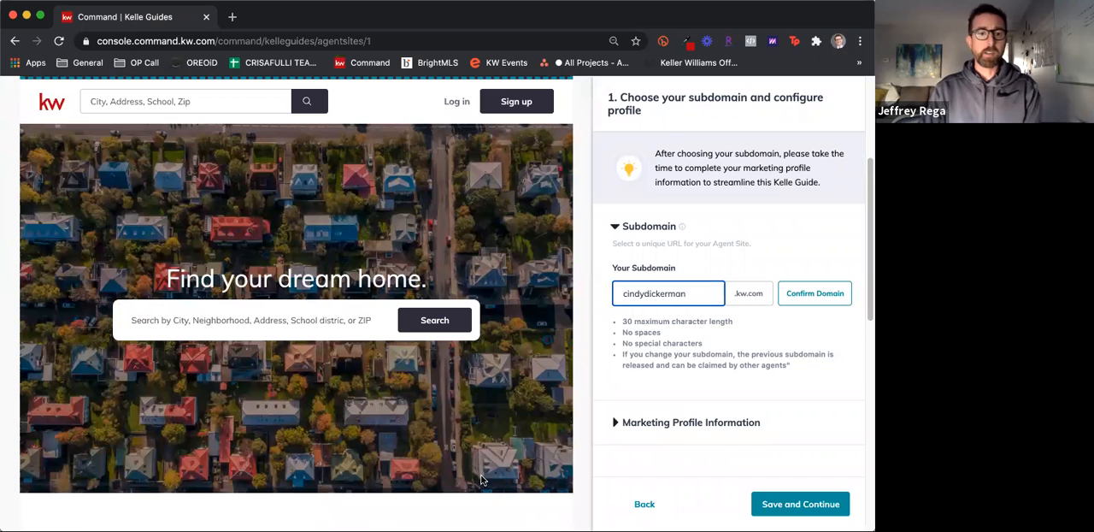
{"action": "scroll", "coordinate": [119, 309], "scroll_direction": "up", "scroll_amount": 3}
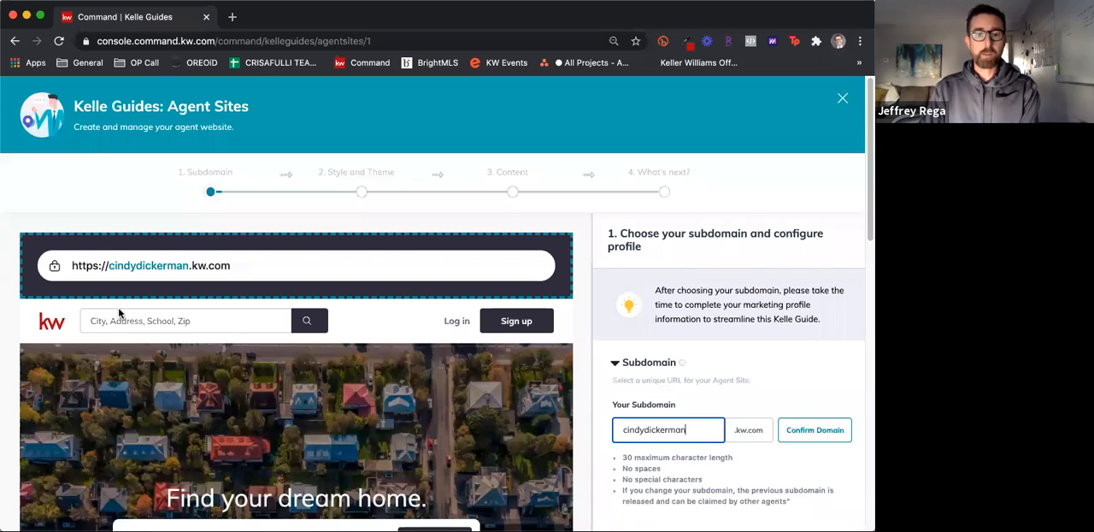
{"action": "scroll", "coordinate": [472, 390], "scroll_direction": "down", "scroll_amount": 2}
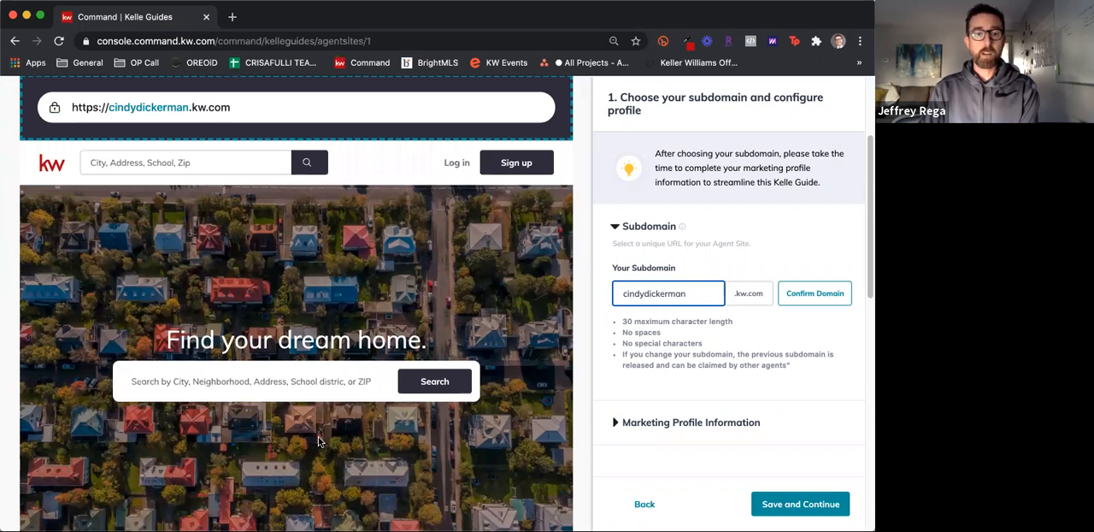
{"action": "scroll", "coordinate": [318, 441], "scroll_direction": "down", "scroll_amount": 3}
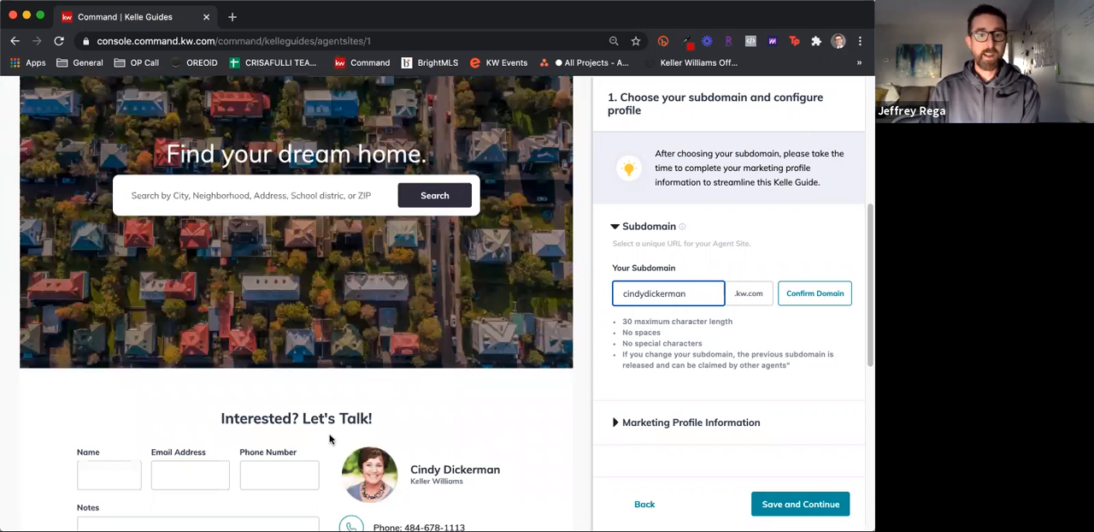
{"action": "scroll", "coordinate": [329, 439], "scroll_direction": "down", "scroll_amount": 1}
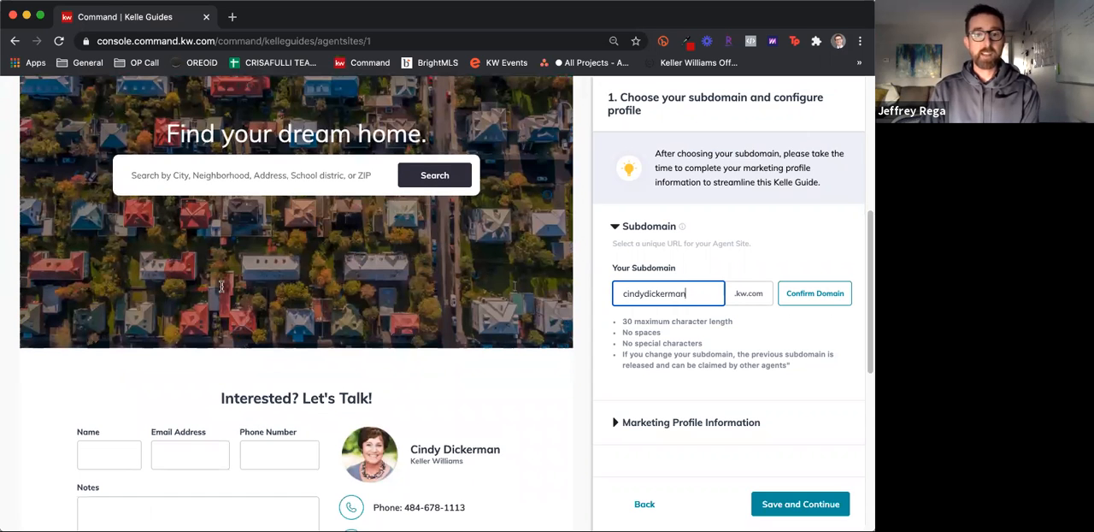
{"action": "scroll", "coordinate": [451, 444], "scroll_direction": "down", "scroll_amount": 2}
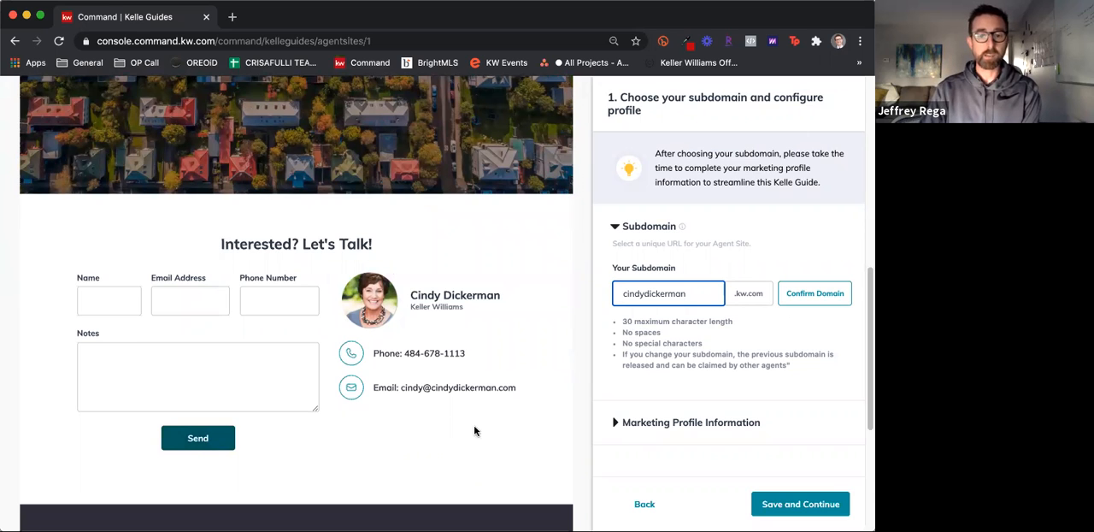
{"action": "scroll", "coordinate": [474, 429], "scroll_direction": "down", "scroll_amount": 5}
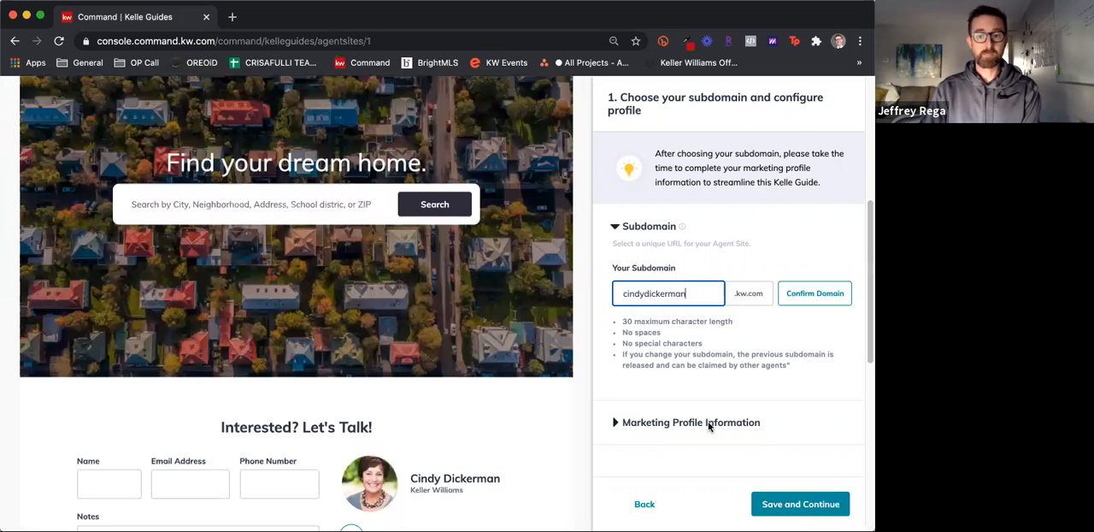
{"action": "left_click", "coordinate": [709, 427]}
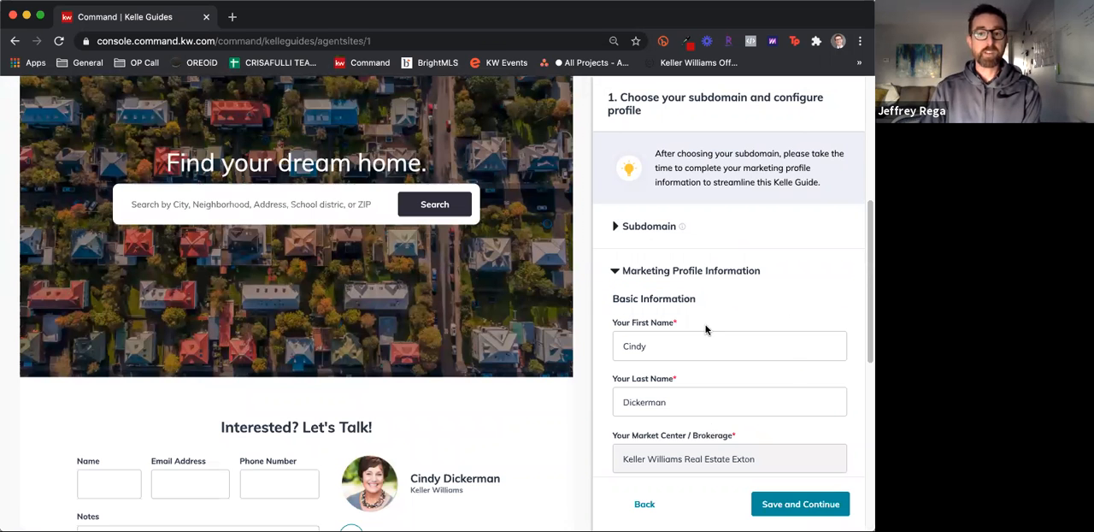
Review and collapse the Marketing Profile Information, and try to save the subdomain step
{"action": "scroll", "coordinate": [706, 330], "scroll_direction": "down", "scroll_amount": 2}
{"action": "scroll", "coordinate": [704, 346], "scroll_direction": "down", "scroll_amount": 2}
{"action": "scroll", "coordinate": [704, 346], "scroll_direction": "down", "scroll_amount": 10}
{"action": "scroll", "coordinate": [708, 389], "scroll_direction": "up", "scroll_amount": 10}
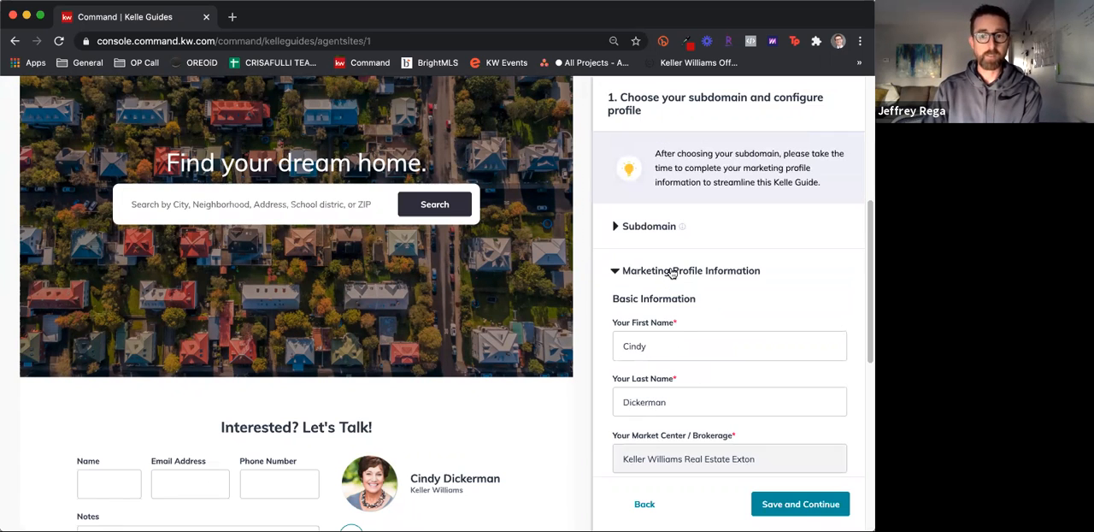
{"action": "left_click", "coordinate": [672, 272]}
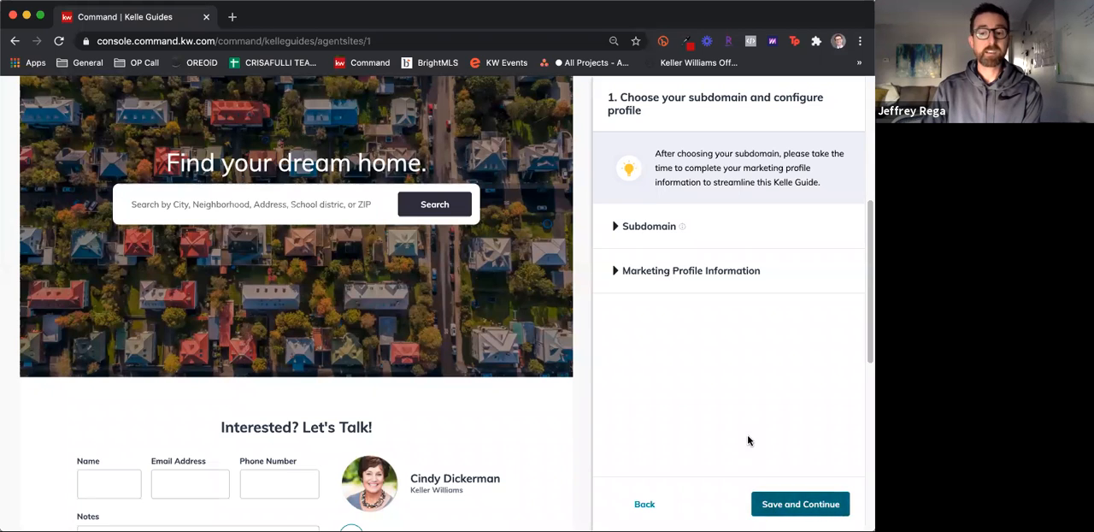
{"action": "scroll", "coordinate": [401, 402], "scroll_direction": "up", "scroll_amount": 5}
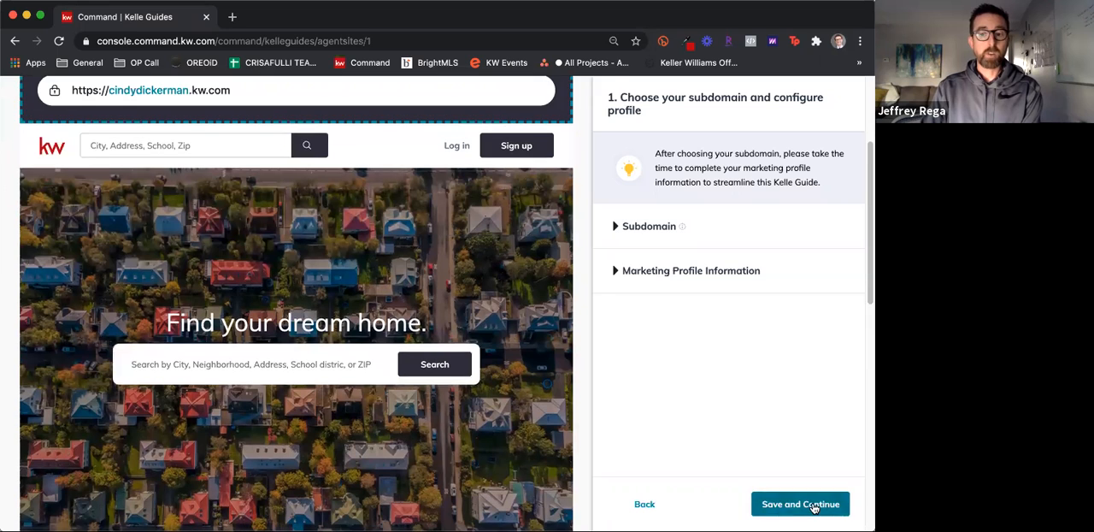
{"action": "left_click", "coordinate": [814, 507]}
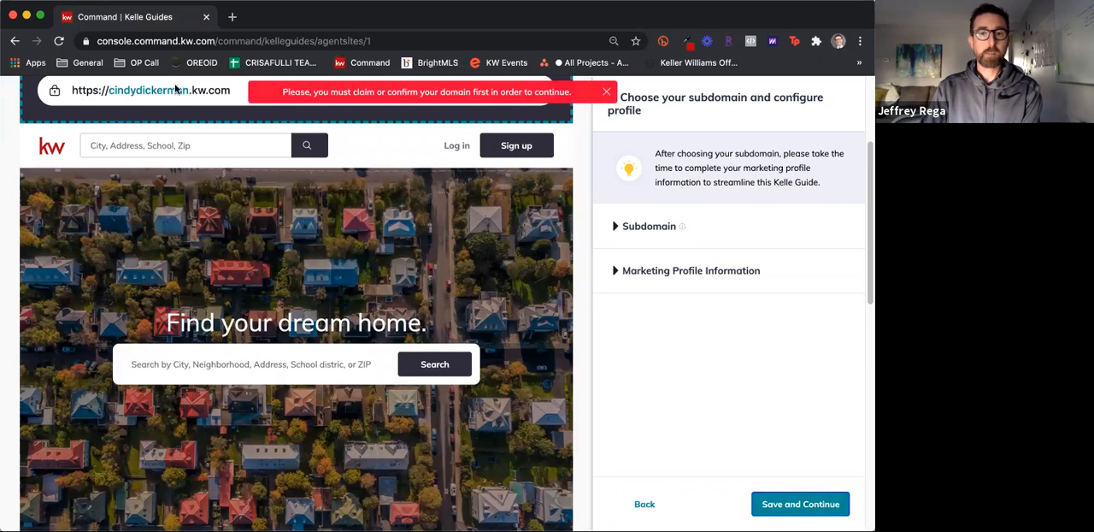
Append 2 to the agent's name in the subdomain, claim the domain, and save to continue to Style and Theme
{"action": "left_click", "coordinate": [656, 228]}
{"action": "left_click", "coordinate": [690, 289]}
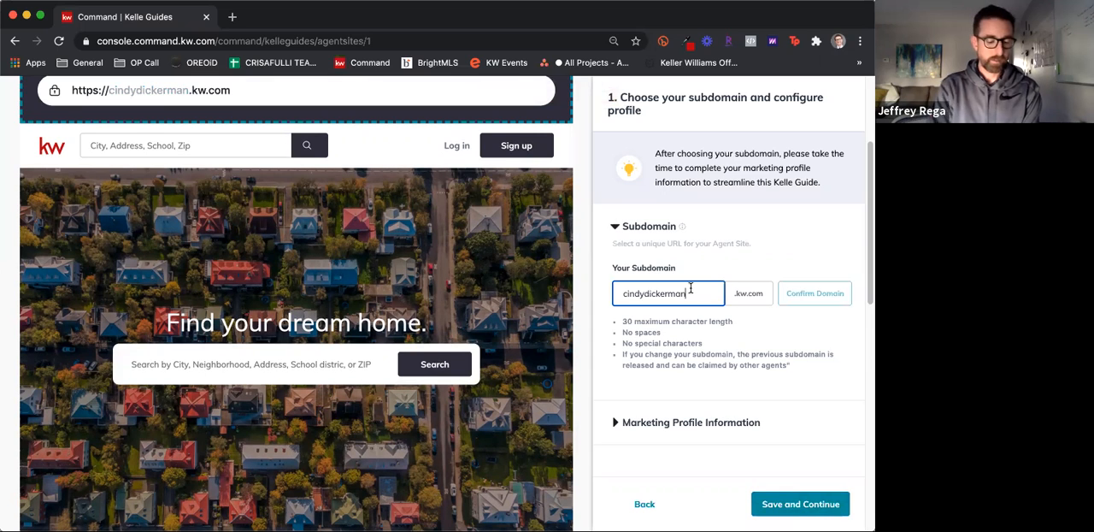
{"action": "type", "text": "2"}
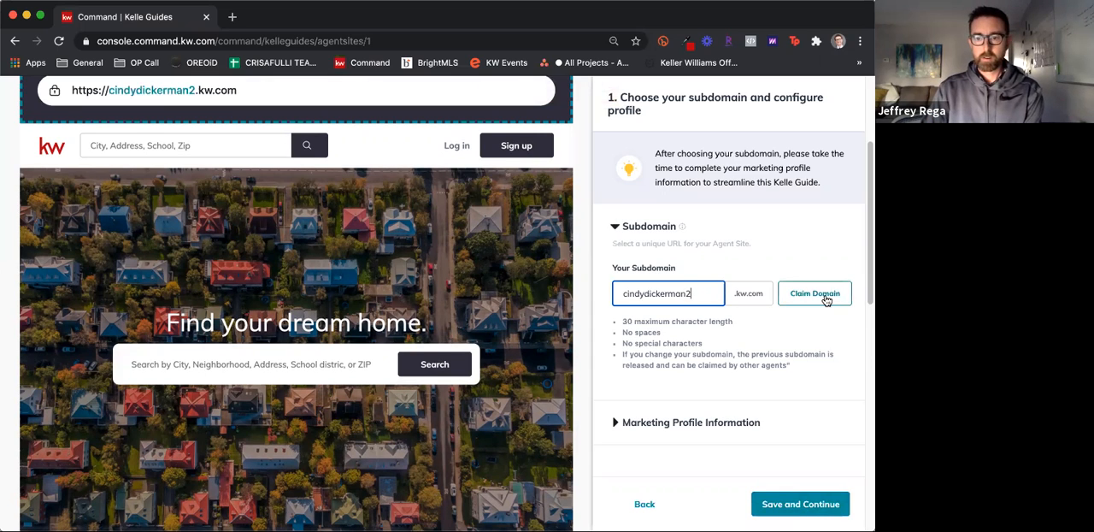
{"action": "left_click", "coordinate": [739, 431]}
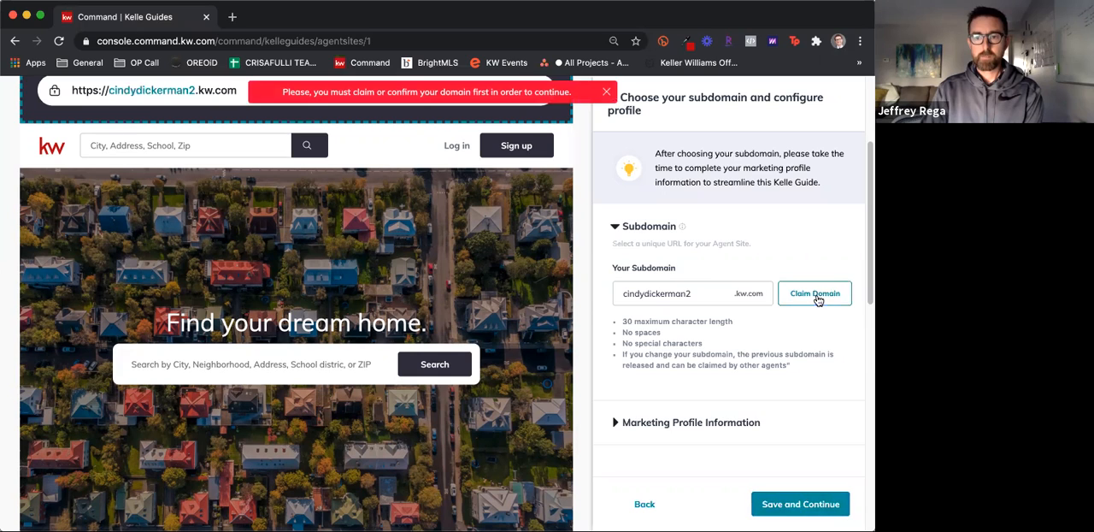
{"action": "left_click", "coordinate": [816, 298]}
{"action": "left_click", "coordinate": [804, 503]}
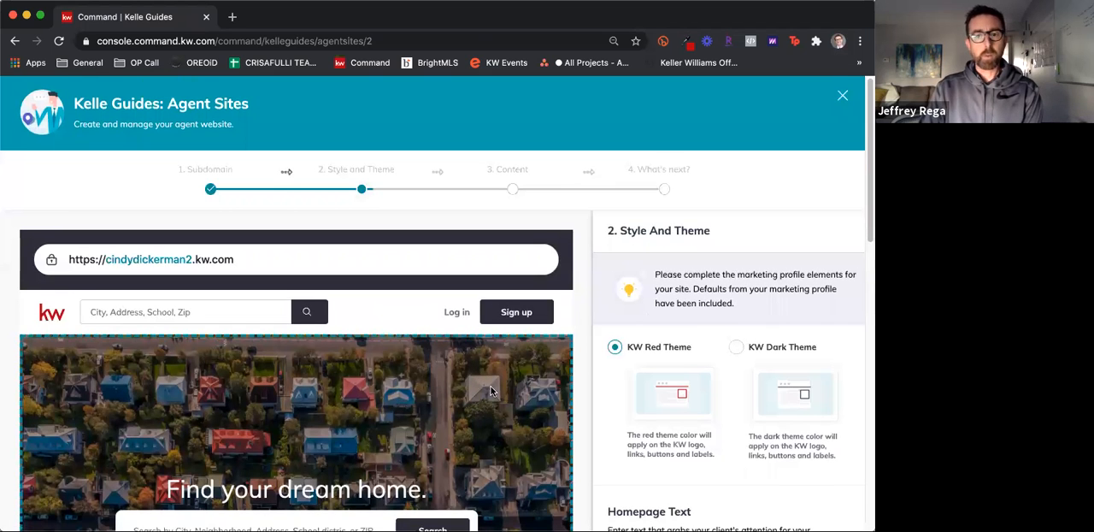
Try the KW Dark Theme on the site, and switch back to the KW Red Theme
{"action": "scroll", "coordinate": [647, 317], "scroll_direction": "down", "scroll_amount": 1}
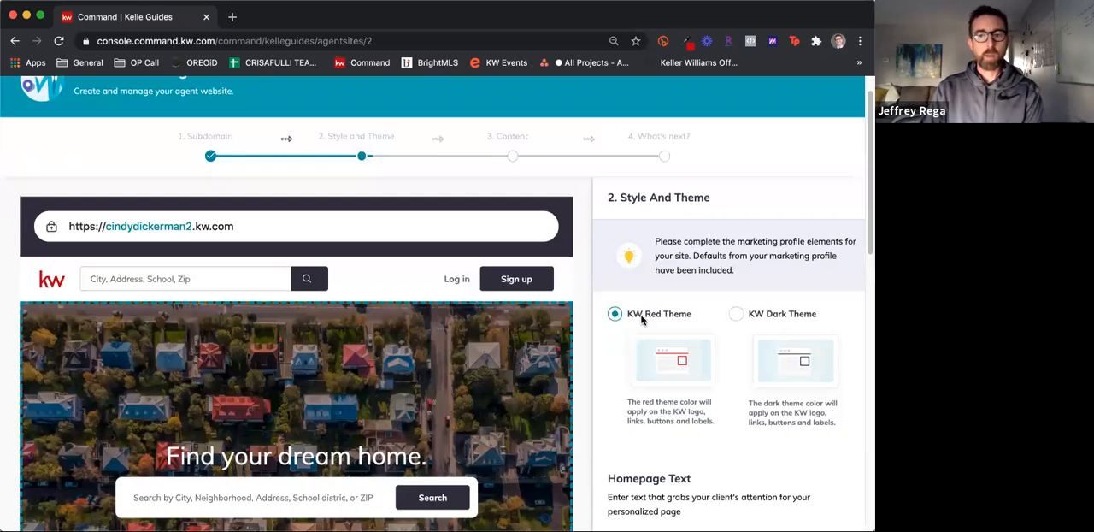
{"action": "left_click", "coordinate": [783, 317]}
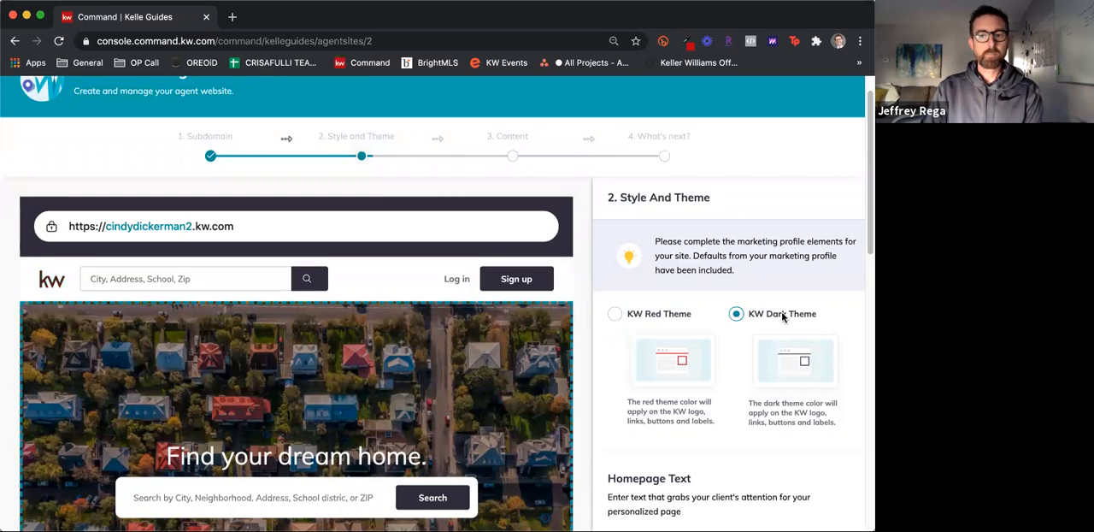
{"action": "scroll", "coordinate": [782, 316], "scroll_direction": "down", "scroll_amount": 3}
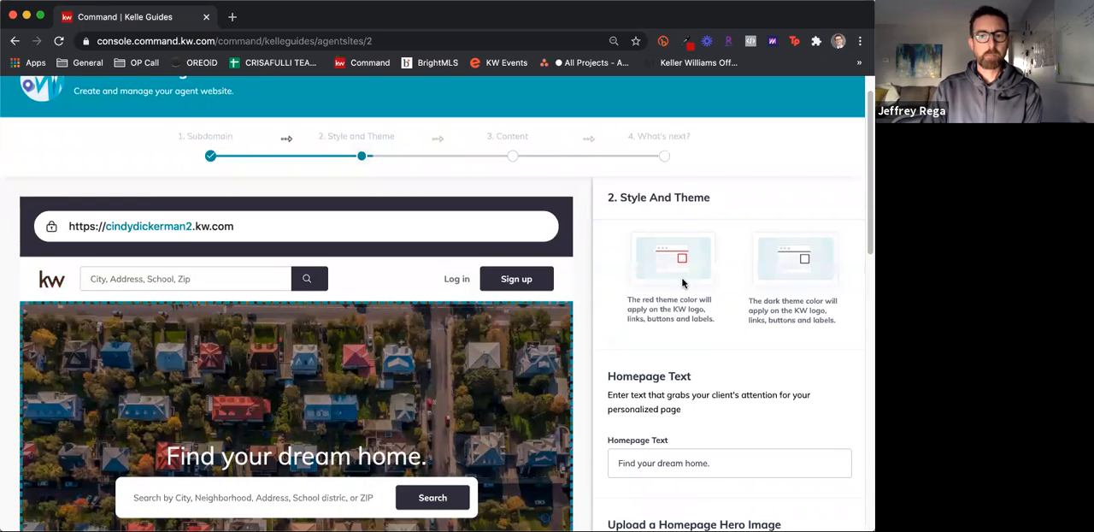
{"action": "scroll", "coordinate": [683, 283], "scroll_direction": "up", "scroll_amount": 1}
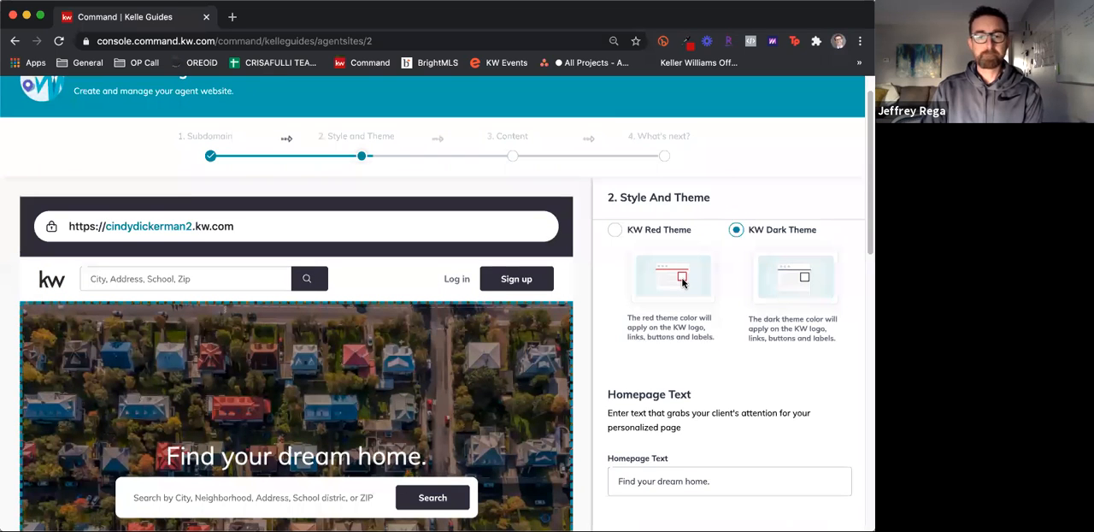
{"action": "left_click", "coordinate": [697, 339]}
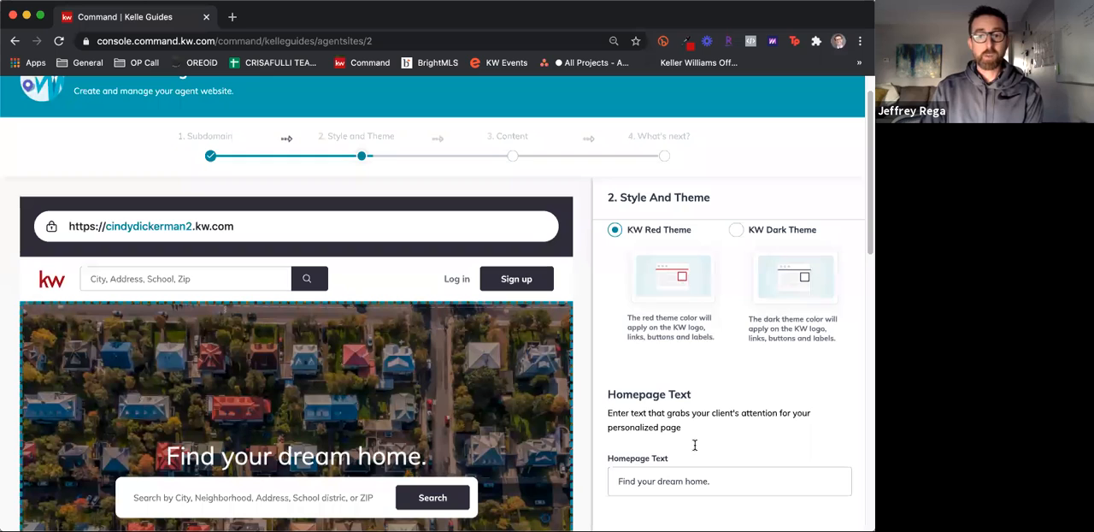
Change the homepage text to "Find your dream home with me!"
{"action": "scroll", "coordinate": [694, 444], "scroll_direction": "down", "scroll_amount": 1}
{"action": "scroll", "coordinate": [710, 402], "scroll_direction": "down", "scroll_amount": 2}
{"action": "left_click", "coordinate": [719, 377]}
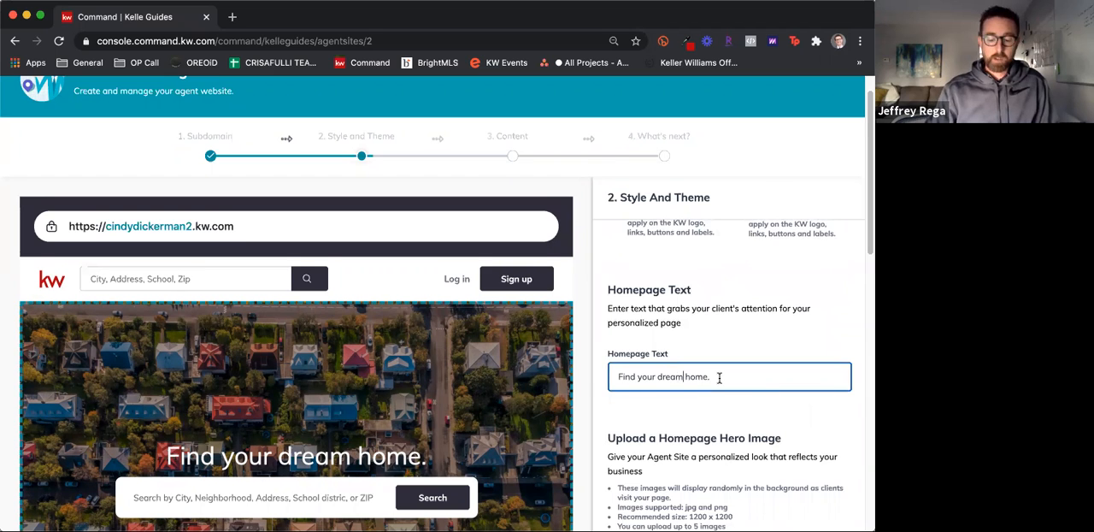
{"action": "scroll", "coordinate": [742, 334], "scroll_direction": "down", "scroll_amount": 1}
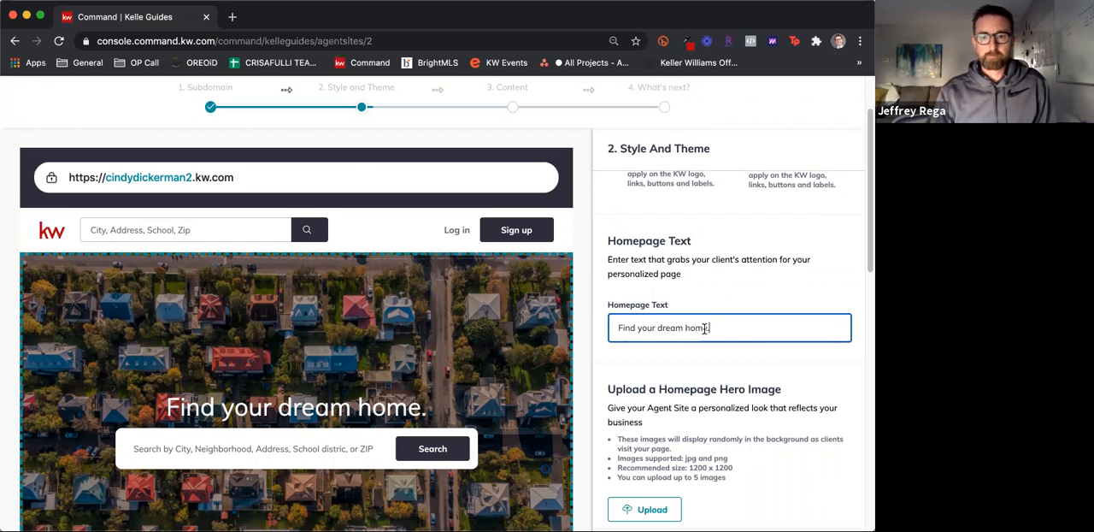
{"action": "key", "text": "BackSpace"}
{"action": "type", "text": "with me!"}
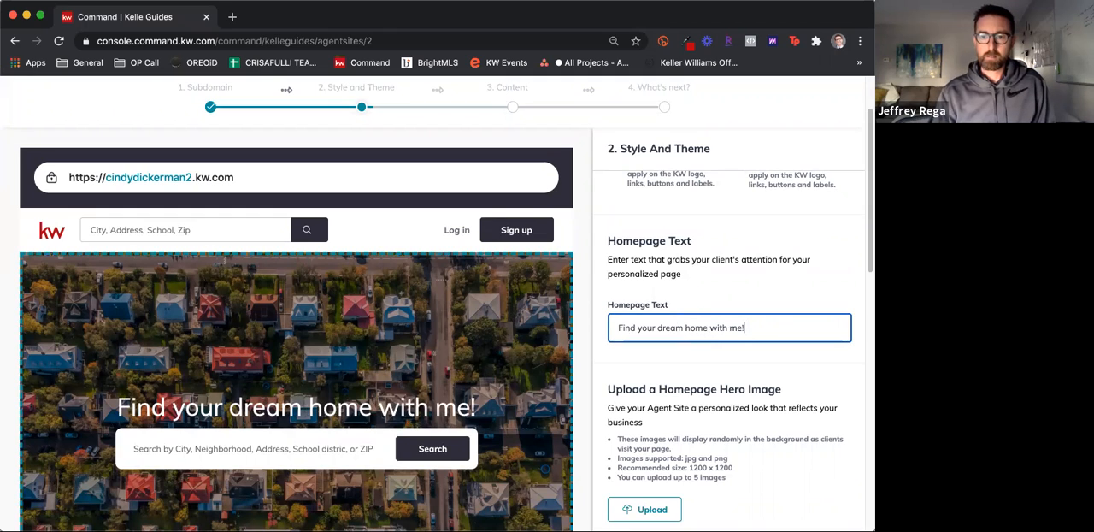
Shorten the homepage text to "Find your dream home!"
{"action": "key", "text": "BackSpace"}
{"action": "left_click", "coordinate": [709, 328]}
{"action": "key", "text": "BackSpace"}
{"action": "key", "text": "BackSpace"}
{"action": "key", "text": "BackSpace"}
{"action": "key", "text": "BackSpace"}
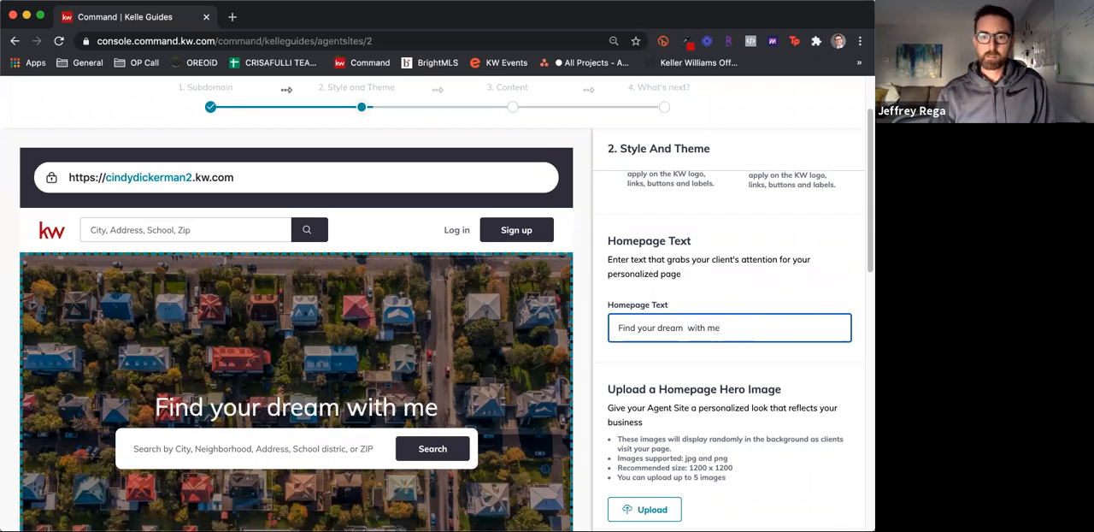
{"action": "left_click", "coordinate": [779, 329]}
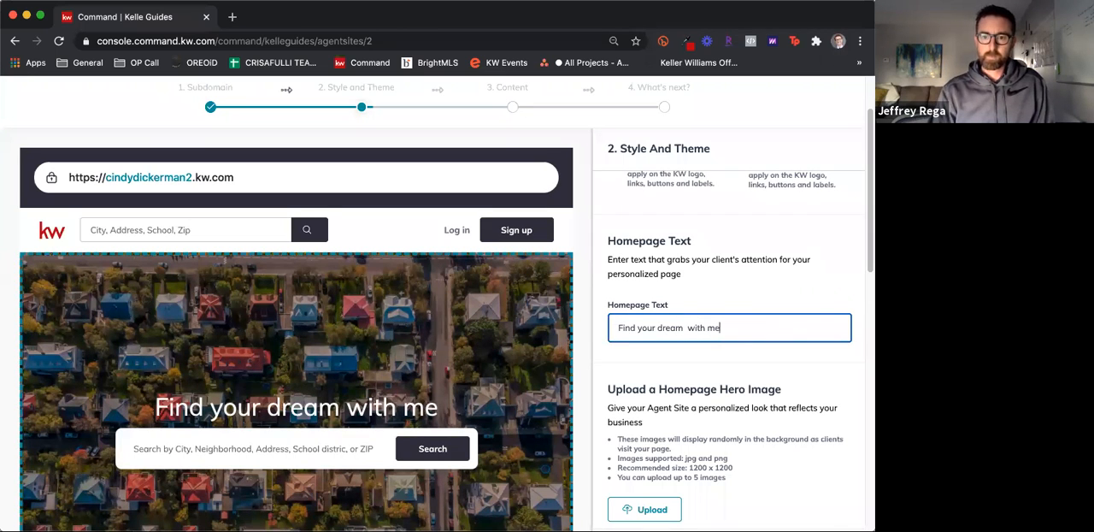
{"action": "key", "text": "BackSpace"}
{"action": "key", "text": "BackSpace"}
{"action": "key", "text": "BackSpace"}
{"action": "key", "text": "BackSpace"}
{"action": "key", "text": "BackSpace"}
{"action": "key", "text": "BackSpace"}
{"action": "key", "text": "BackSpace"}
{"action": "key", "text": "BackSpace"}
{"action": "key", "text": "BackSpace"}
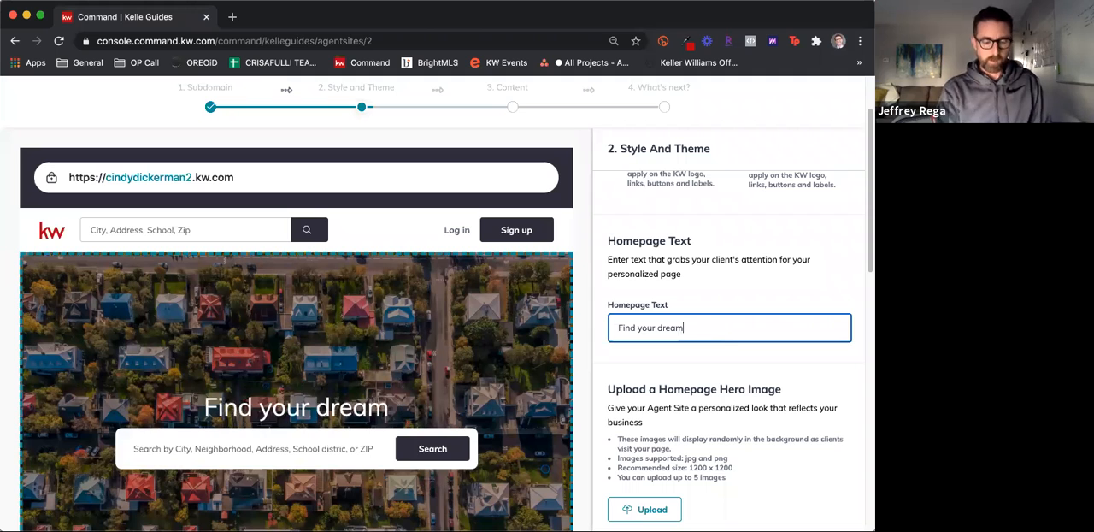
{"action": "type", "text": "home!"}
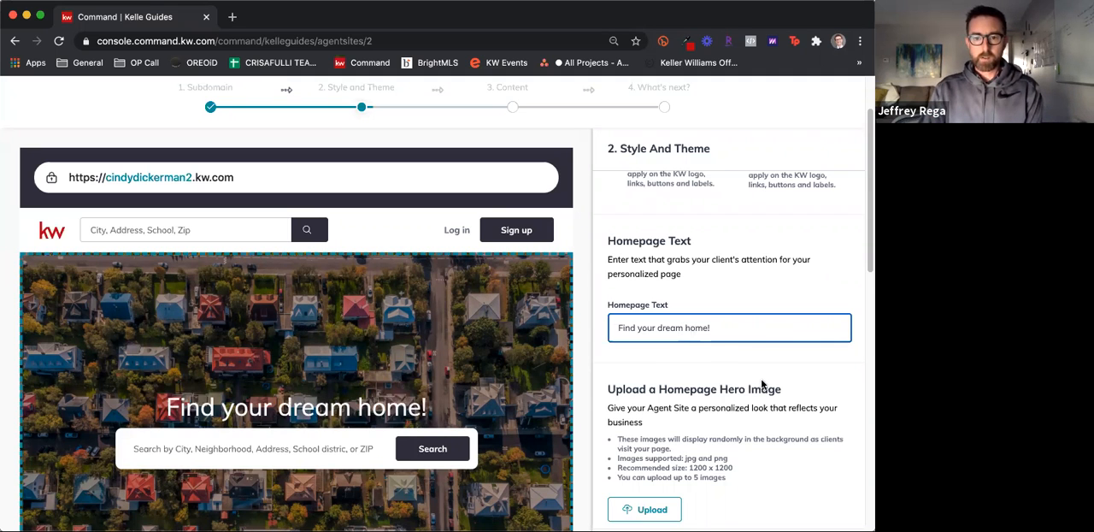
Review the default homepage hero images and save the Style and Theme settings with them kept
{"action": "scroll", "coordinate": [762, 385], "scroll_direction": "down", "scroll_amount": 2}
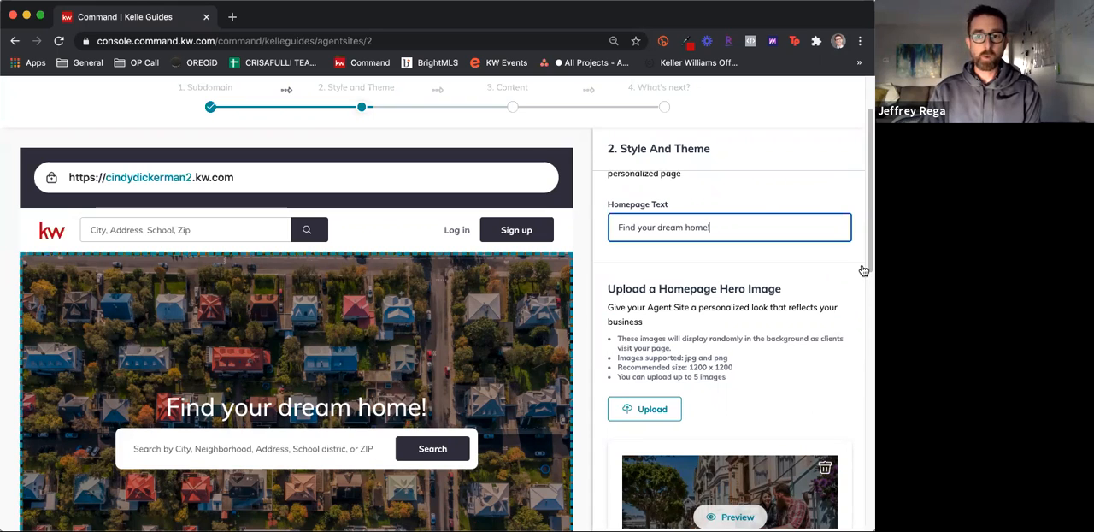
{"action": "scroll", "coordinate": [864, 270], "scroll_direction": "down", "scroll_amount": 3}
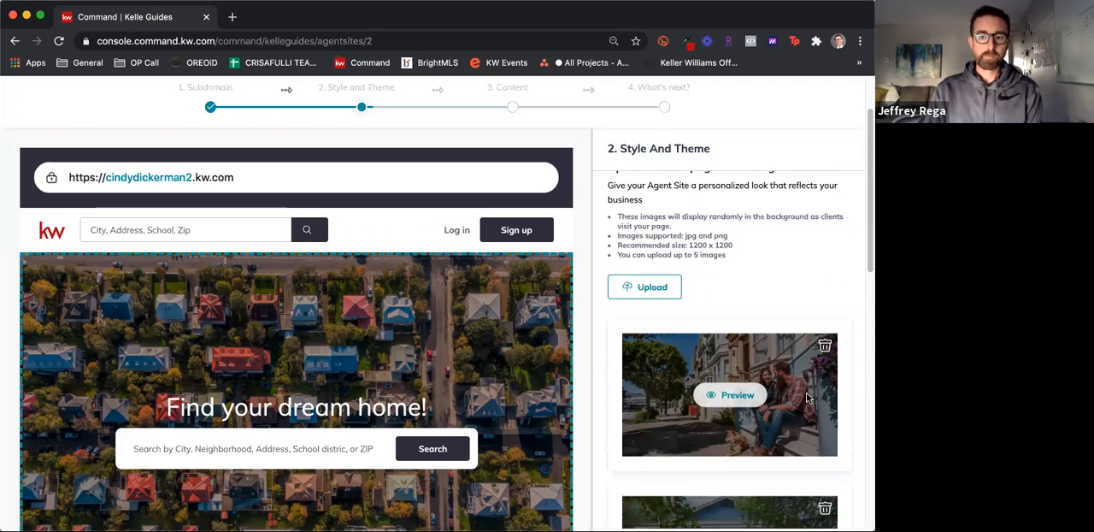
{"action": "scroll", "coordinate": [807, 398], "scroll_direction": "down", "scroll_amount": 2}
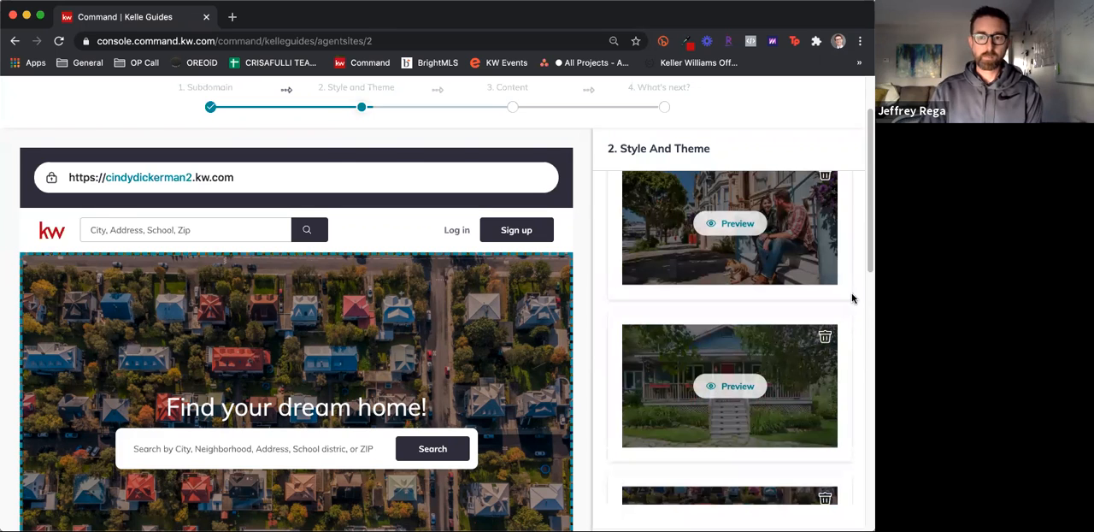
{"action": "scroll", "coordinate": [868, 261], "scroll_direction": "down", "scroll_amount": 3}
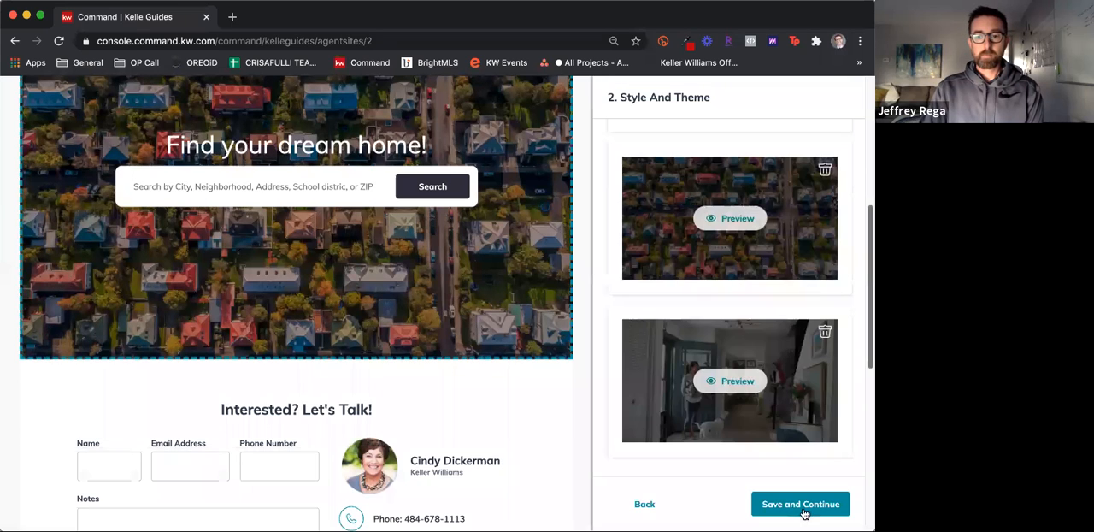
{"action": "left_click", "coordinate": [803, 508]}
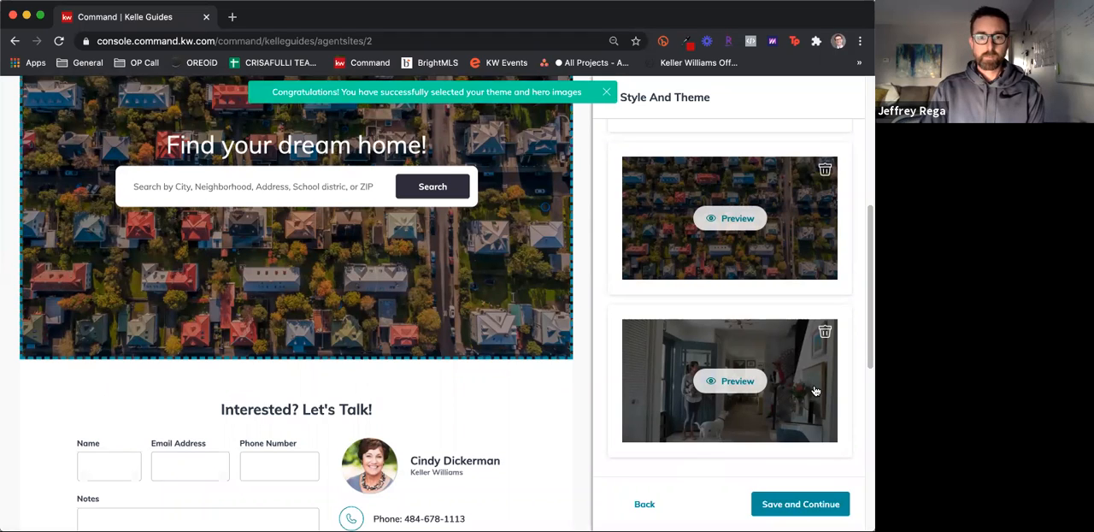
Examine the Company Profile page preview and its page title, URL slug and SEO description
{"action": "scroll", "coordinate": [779, 395], "scroll_direction": "down", "scroll_amount": 2}
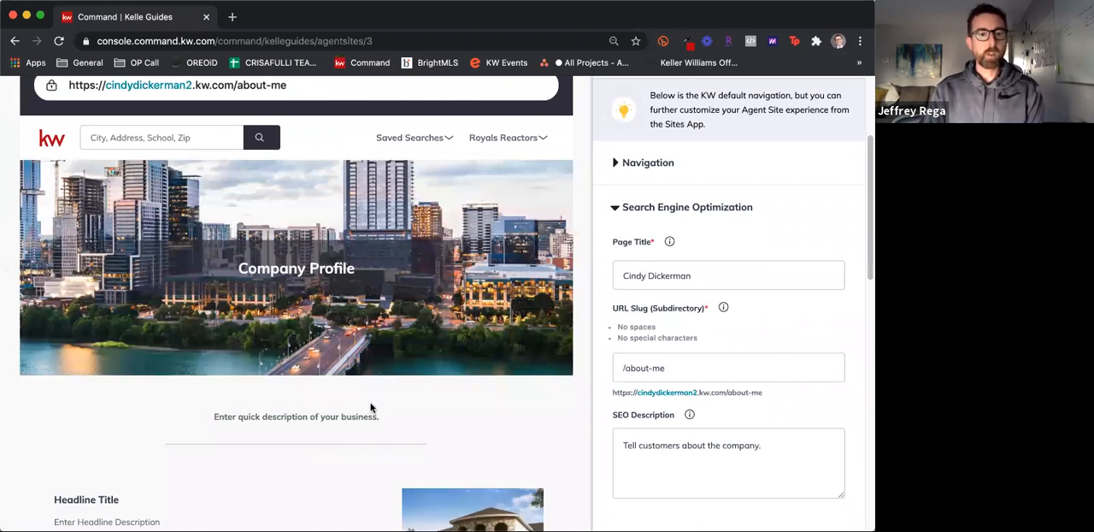
{"action": "scroll", "coordinate": [370, 408], "scroll_direction": "down", "scroll_amount": 2}
{"action": "scroll", "coordinate": [733, 374], "scroll_direction": "up", "scroll_amount": 4}
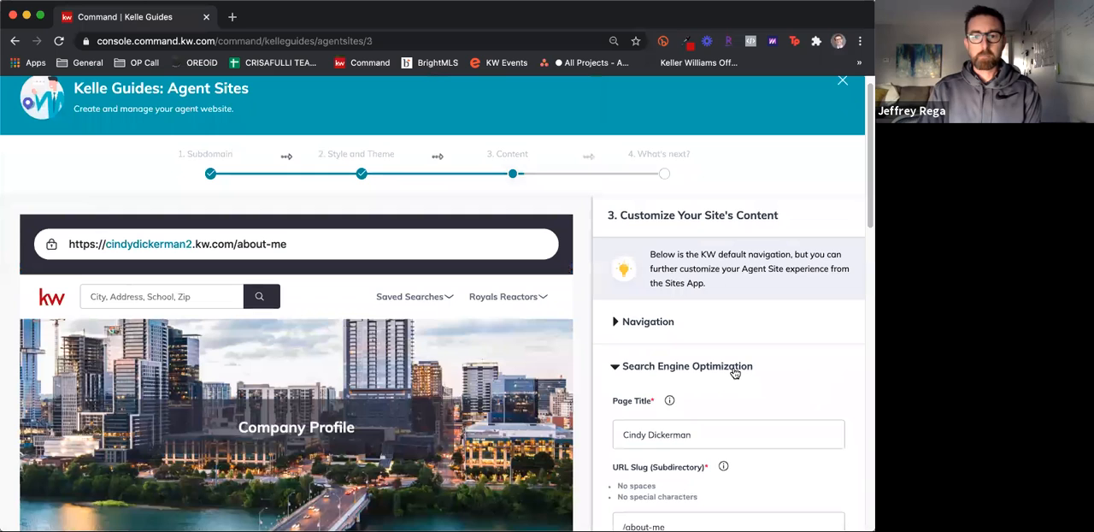
{"action": "scroll", "coordinate": [706, 380], "scroll_direction": "down", "scroll_amount": 1}
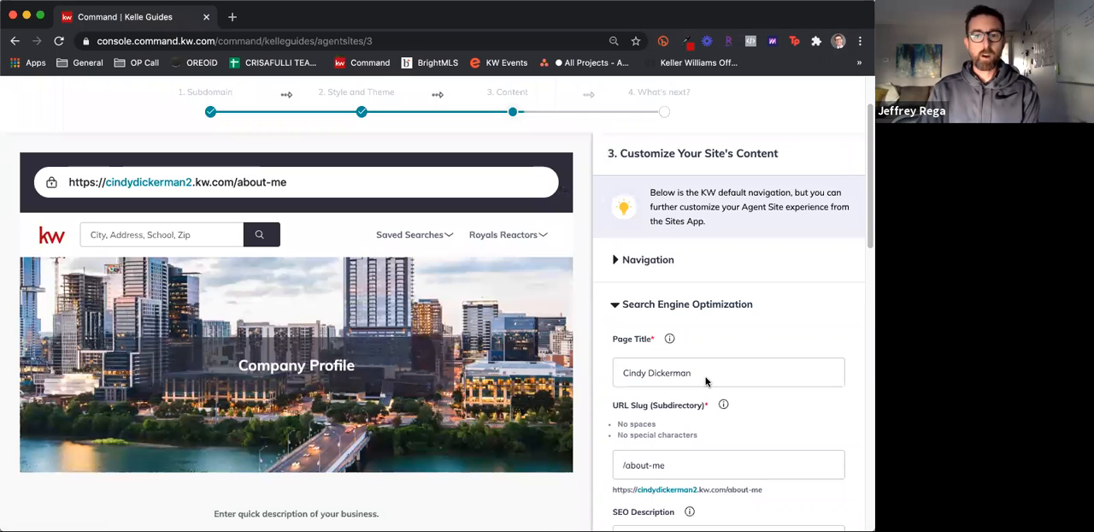
{"action": "scroll", "coordinate": [706, 379], "scroll_direction": "down", "scroll_amount": 1}
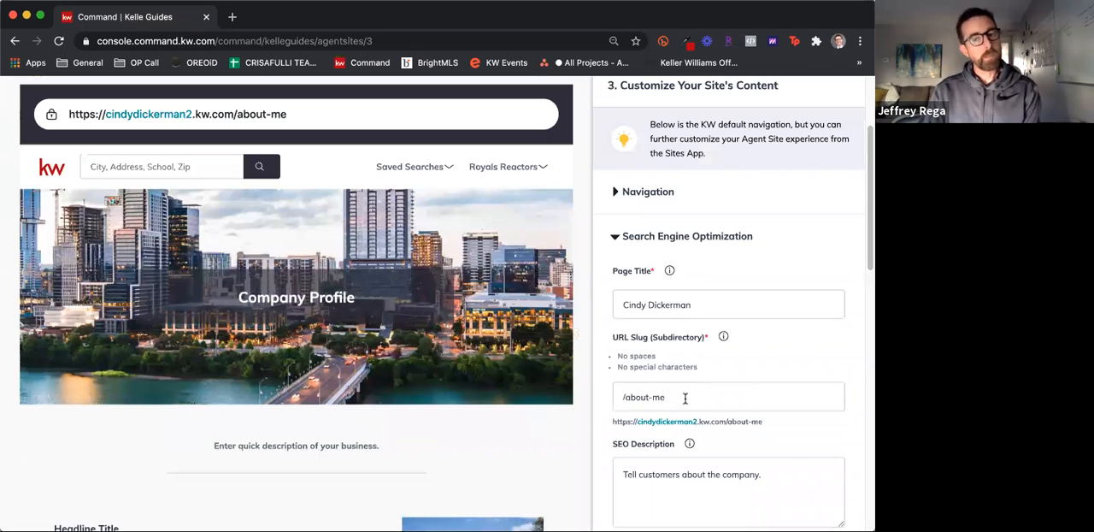
{"action": "scroll", "coordinate": [684, 397], "scroll_direction": "down", "scroll_amount": 1}
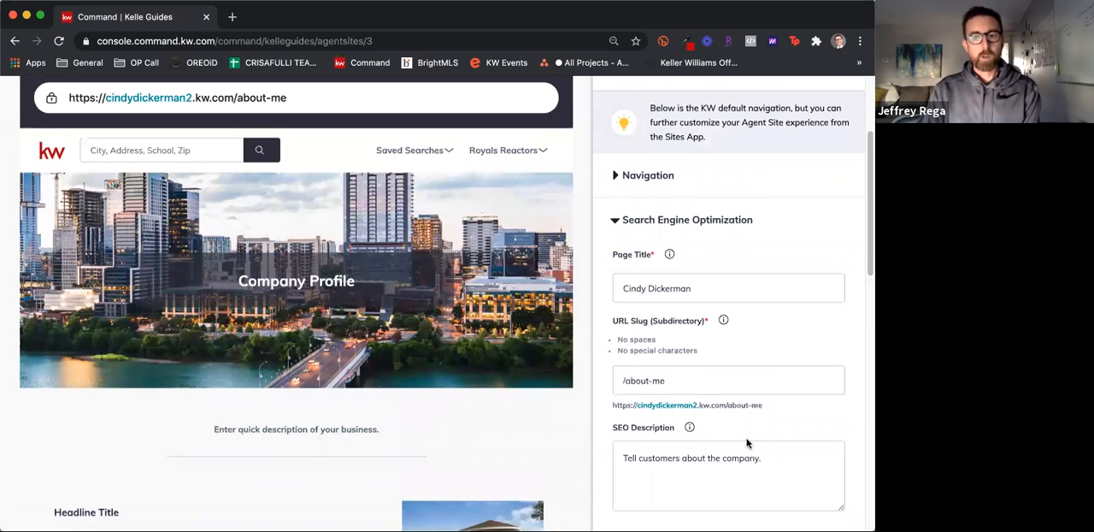
{"action": "scroll", "coordinate": [746, 443], "scroll_direction": "down", "scroll_amount": 1}
{"action": "scroll", "coordinate": [645, 396], "scroll_direction": "down", "scroll_amount": 2}
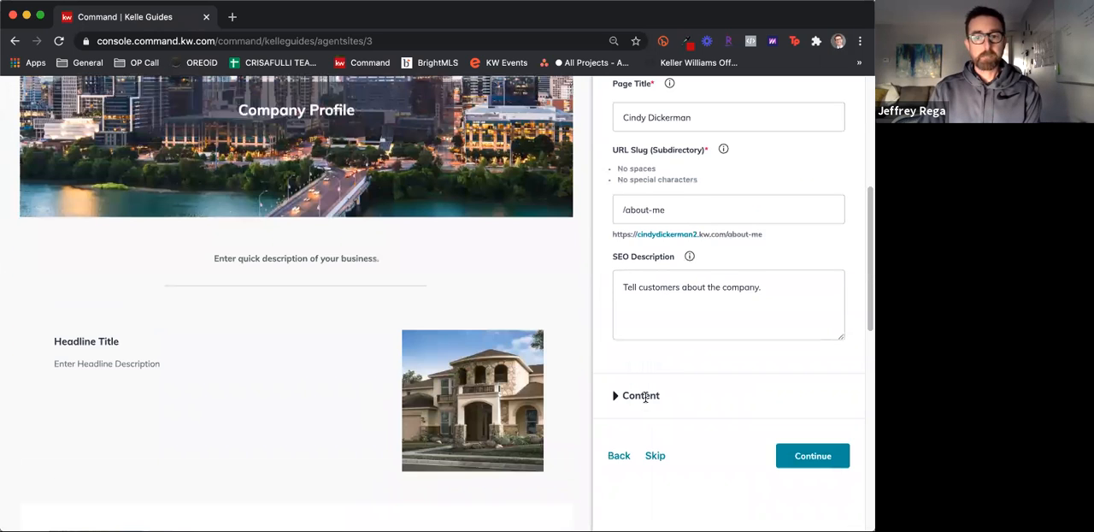
Expand the Company Profile page's content, review its fields down to the footer, and go back to the About Me page
{"action": "left_click", "coordinate": [645, 396]}
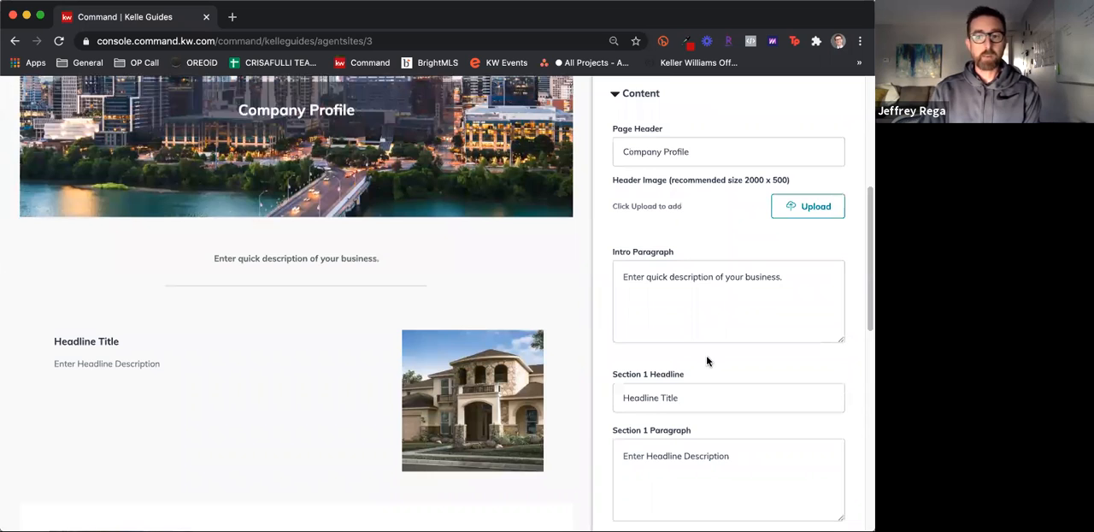
{"action": "scroll", "coordinate": [709, 363], "scroll_direction": "down", "scroll_amount": 2}
{"action": "scroll", "coordinate": [709, 373], "scroll_direction": "down", "scroll_amount": 1}
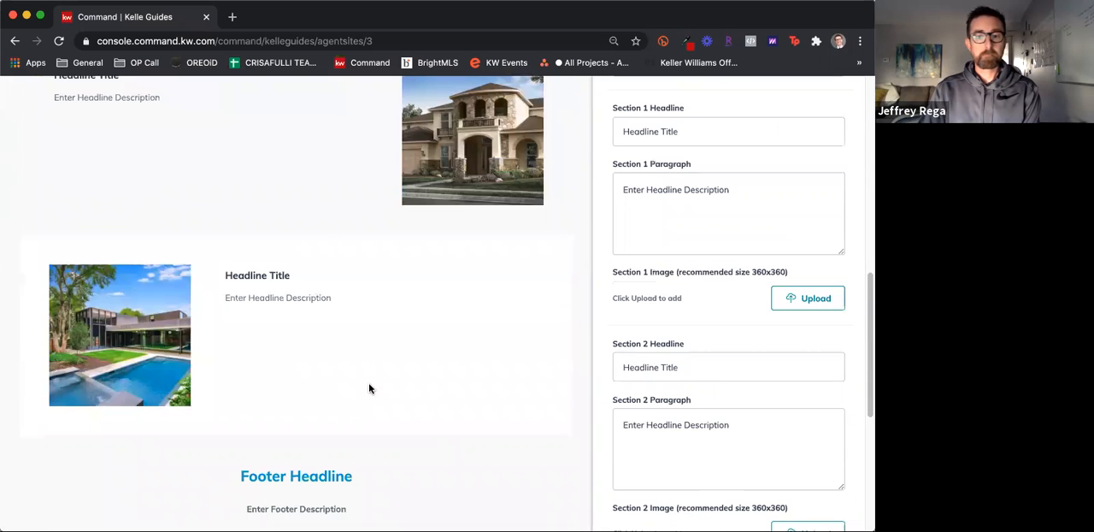
{"action": "scroll", "coordinate": [725, 419], "scroll_direction": "down", "scroll_amount": 2}
{"action": "scroll", "coordinate": [734, 422], "scroll_direction": "down", "scroll_amount": 3}
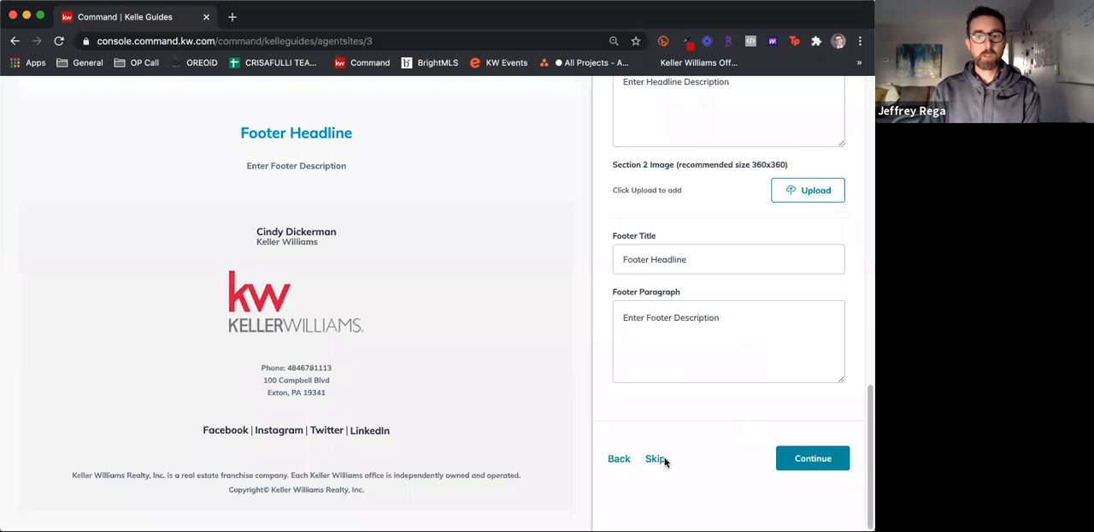
{"action": "left_click", "coordinate": [617, 459]}
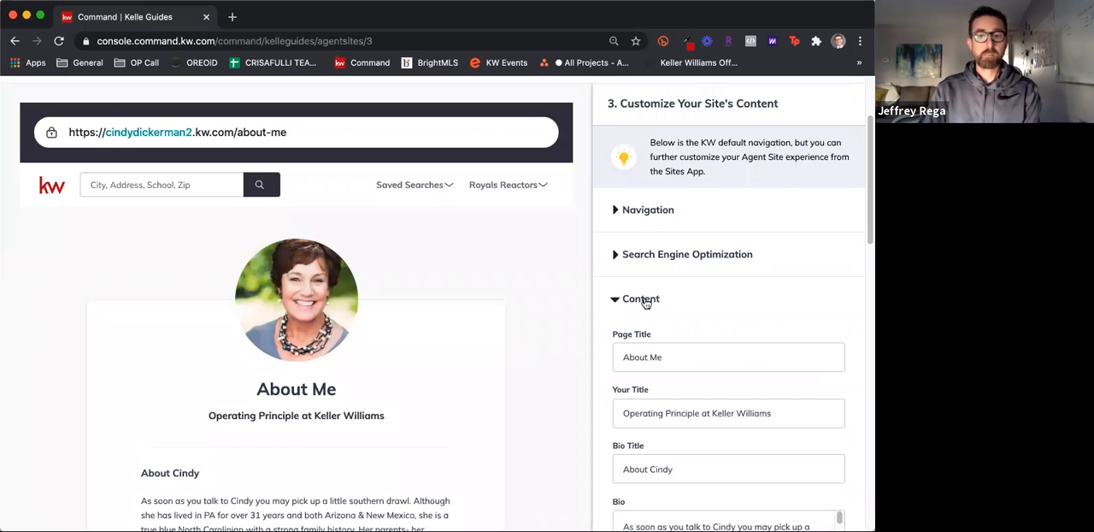
Review the About Me page's content down to the contact details and skip editing the page
{"action": "scroll", "coordinate": [646, 305], "scroll_direction": "down", "scroll_amount": 2}
{"action": "scroll", "coordinate": [647, 311], "scroll_direction": "down", "scroll_amount": 10}
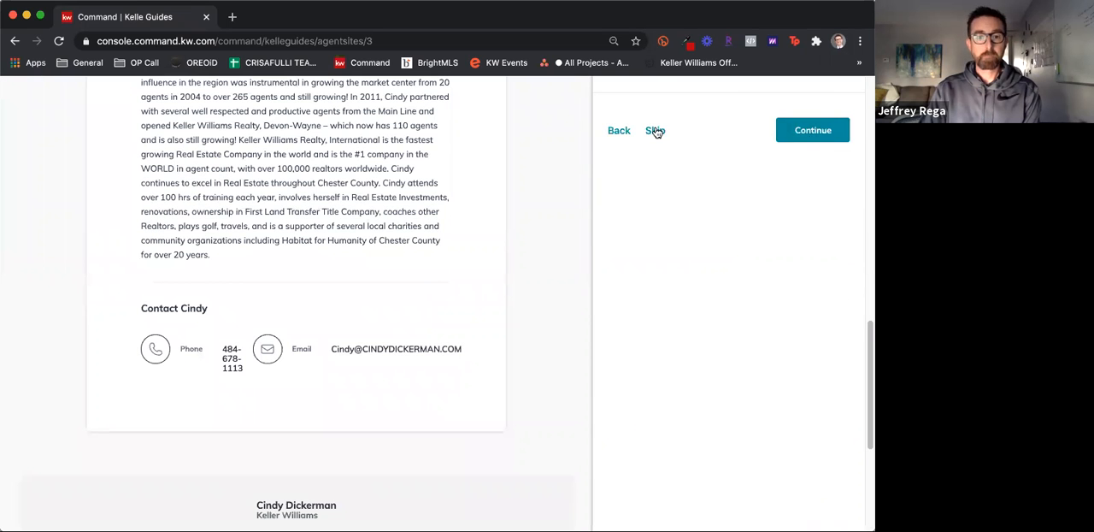
{"action": "left_click", "coordinate": [654, 131]}
{"action": "scroll", "coordinate": [646, 306], "scroll_direction": "down", "scroll_amount": 2}
{"action": "left_click", "coordinate": [690, 278]}
{"action": "type", "text": "cxvcxvc"}
{"action": "key", "text": "BackSpace"}
{"action": "key", "text": "BackSpace"}
{"action": "key", "text": "BackSpace"}
{"action": "key", "text": "BackSpace"}
{"action": "key", "text": "BackSpace"}
{"action": "key", "text": "BackSpace"}
{"action": "key", "text": "BackSpace"}
Review the Contact Us page's intro paragraph, message hint and contact fields, and save the site content with them kept
{"action": "left_click", "coordinate": [762, 360]}
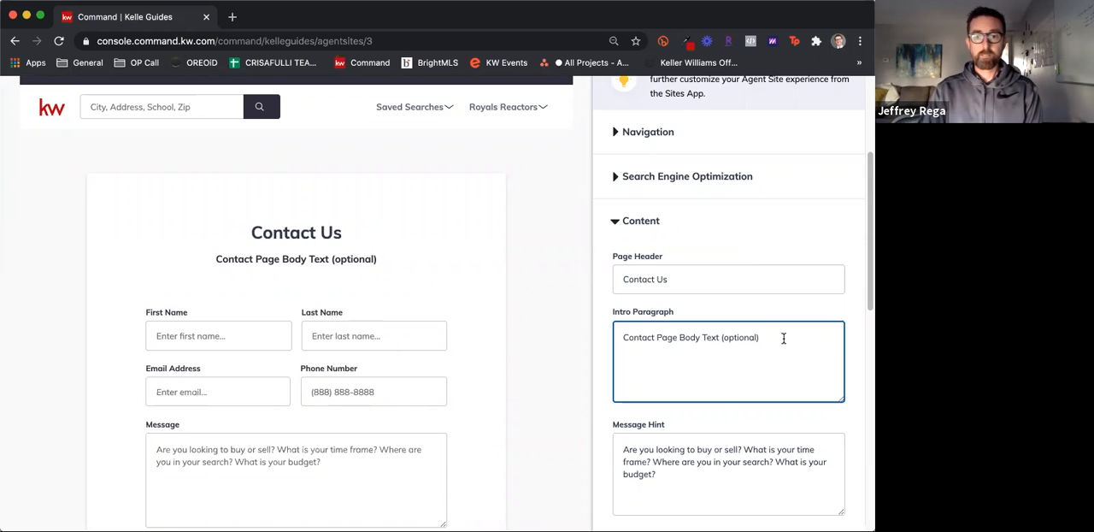
{"action": "scroll", "coordinate": [710, 402], "scroll_direction": "down", "scroll_amount": 3}
{"action": "left_click", "coordinate": [705, 367]}
{"action": "scroll", "coordinate": [705, 368], "scroll_direction": "down", "scroll_amount": 5}
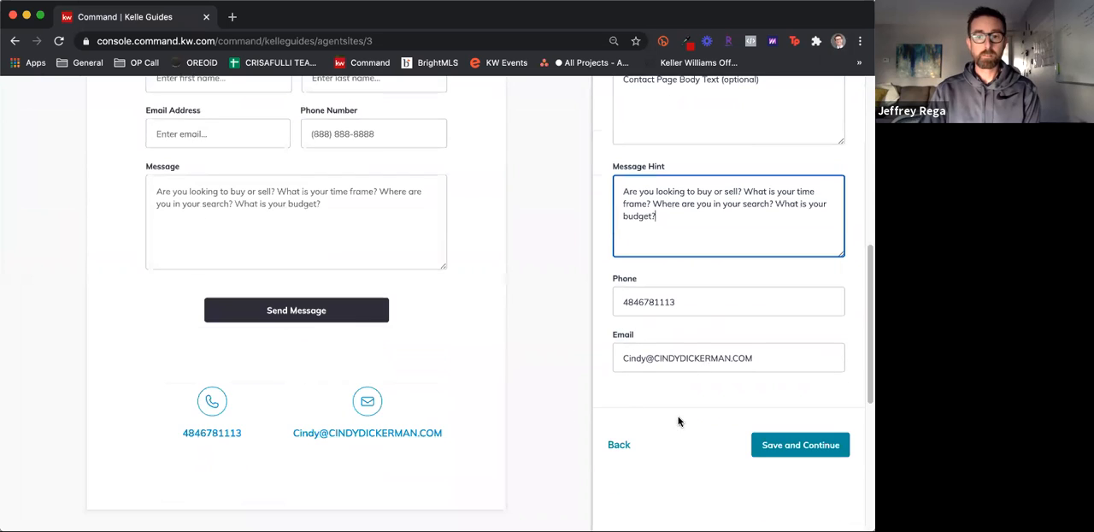
{"action": "left_click", "coordinate": [801, 446]}
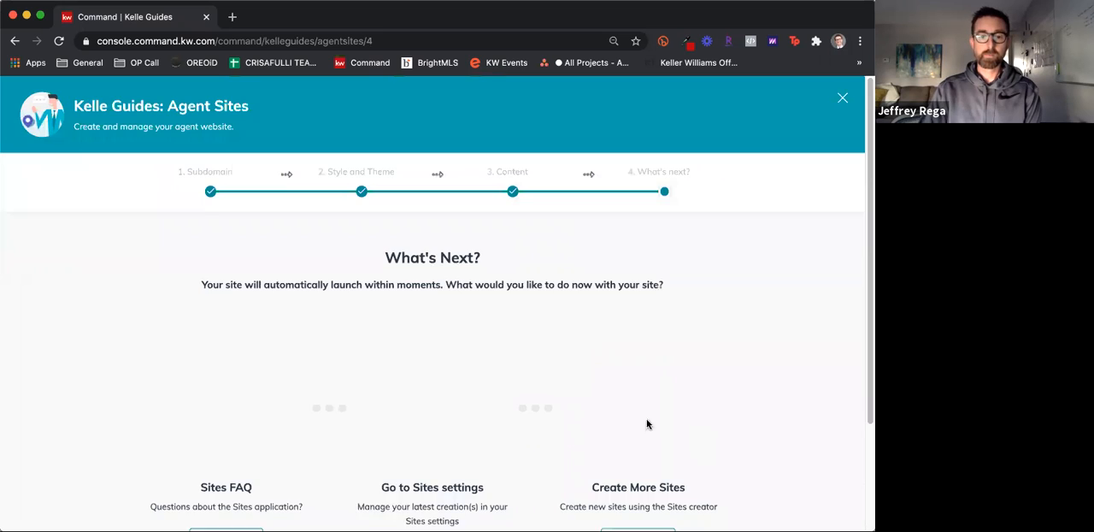
Finish the guide by going to manage the sites, and open the Agent Site Pages list in Consumer
{"action": "scroll", "coordinate": [600, 399], "scroll_direction": "down", "scroll_amount": 3}
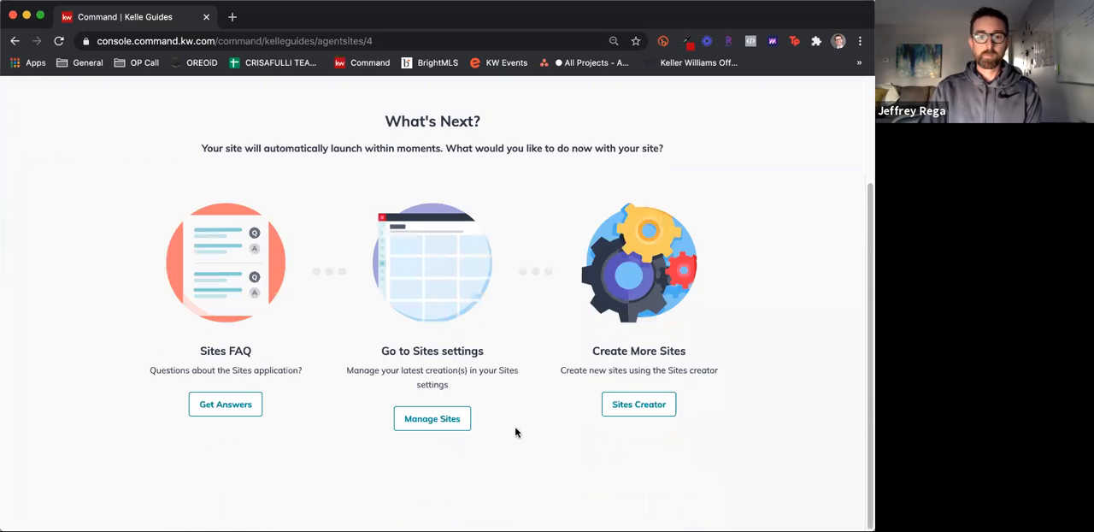
{"action": "left_click", "coordinate": [436, 419]}
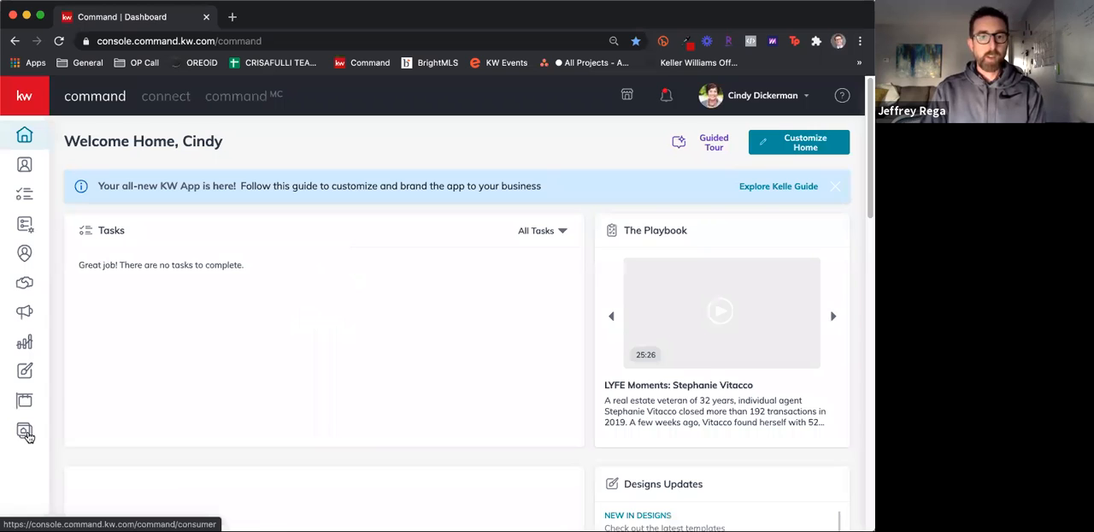
{"action": "left_click", "coordinate": [24, 433]}
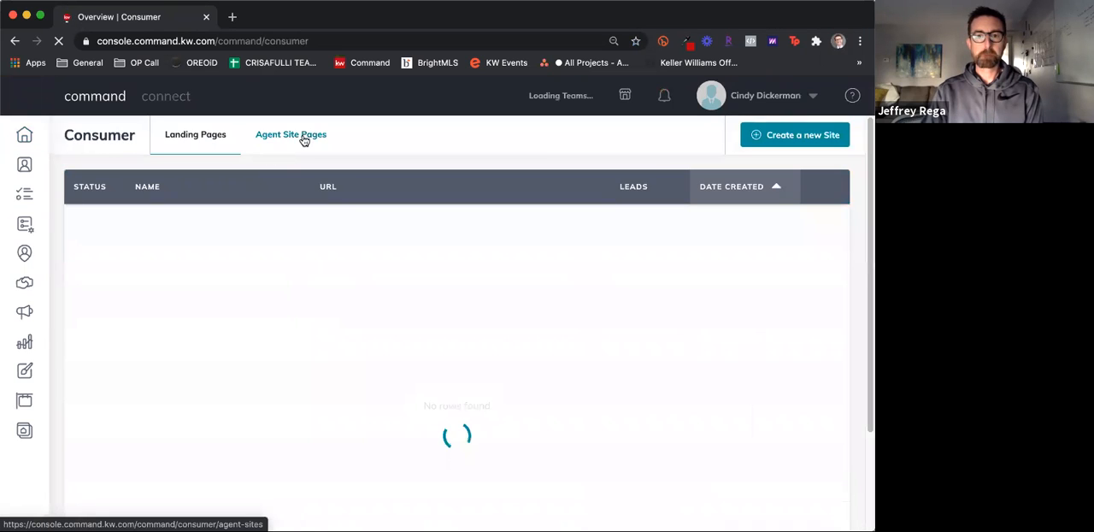
{"action": "left_click", "coordinate": [301, 142]}
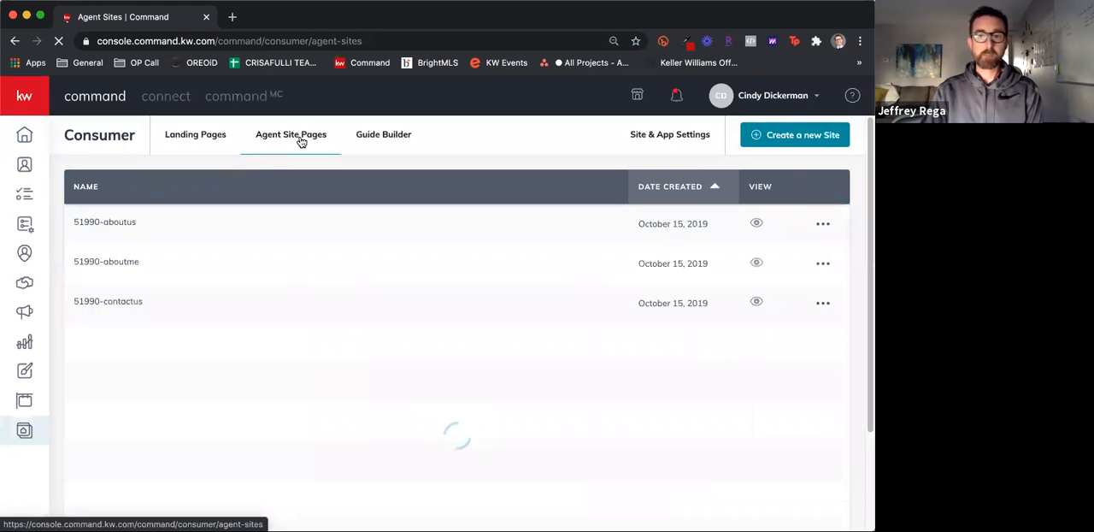
Check the actions available for the 51990-aboutus page and look over the list of agent site pages
{"action": "left_click", "coordinate": [823, 226]}
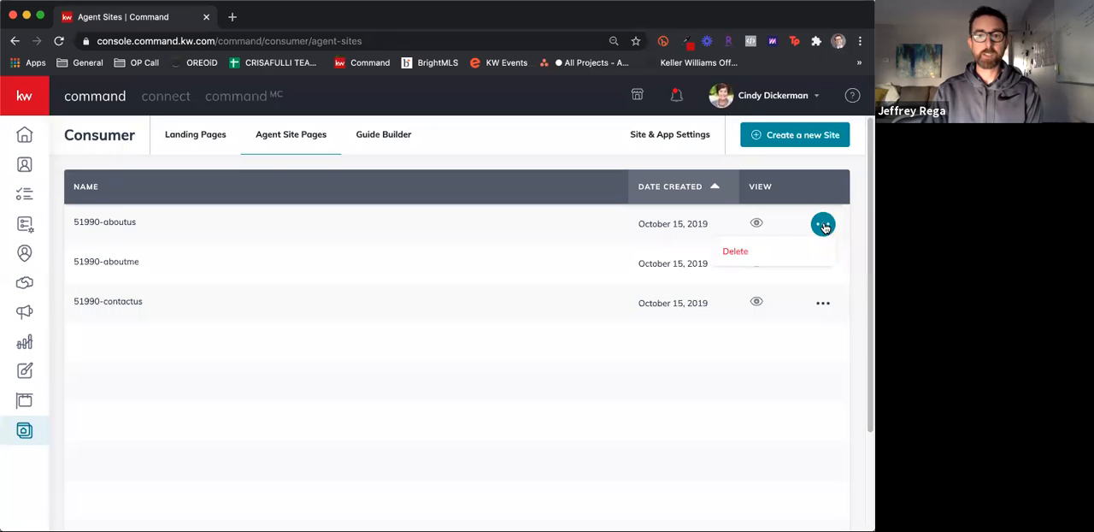
{"action": "left_click", "coordinate": [111, 223]}
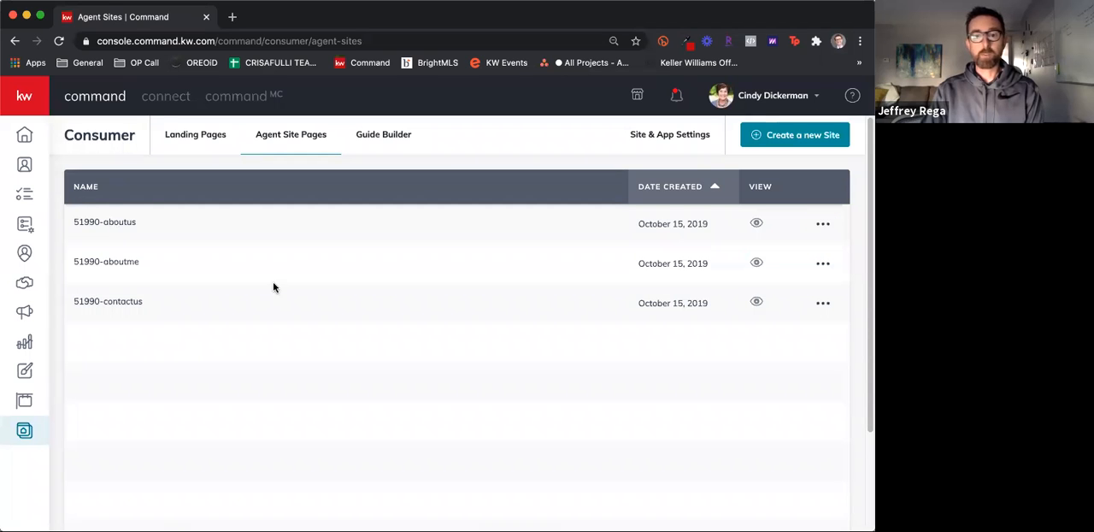
{"action": "scroll", "coordinate": [273, 290], "scroll_direction": "down", "scroll_amount": 3}
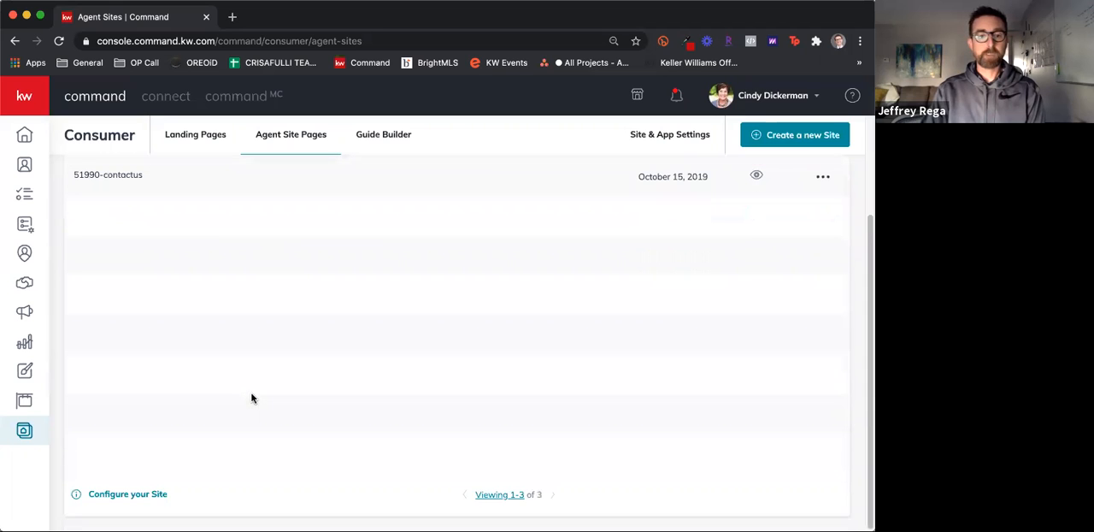
{"action": "scroll", "coordinate": [263, 401], "scroll_direction": "up", "scroll_amount": 3}
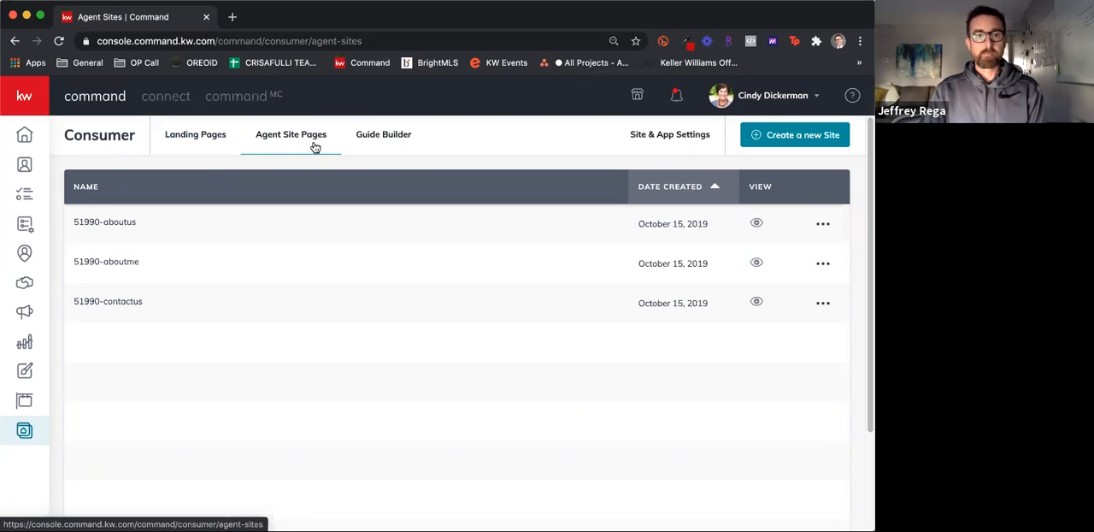
Create a new standalone page from the Landing Pages list
{"action": "left_click", "coordinate": [190, 136]}
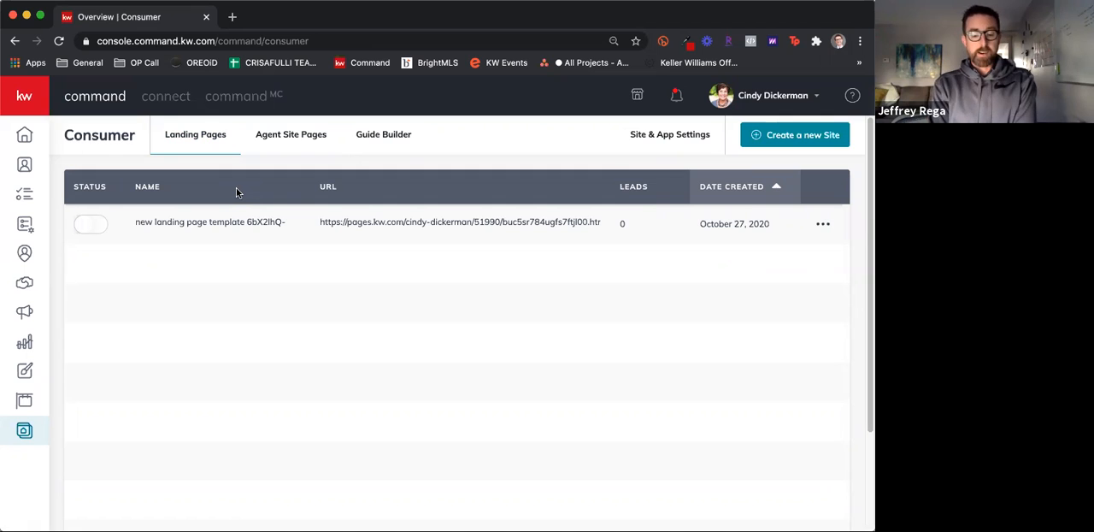
{"action": "left_click", "coordinate": [811, 141]}
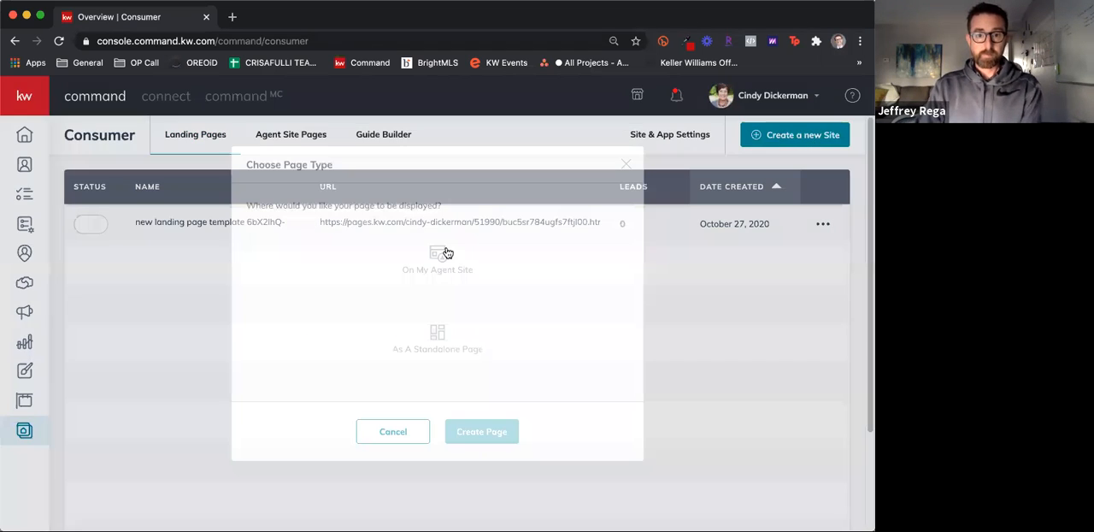
{"action": "left_click", "coordinate": [434, 346]}
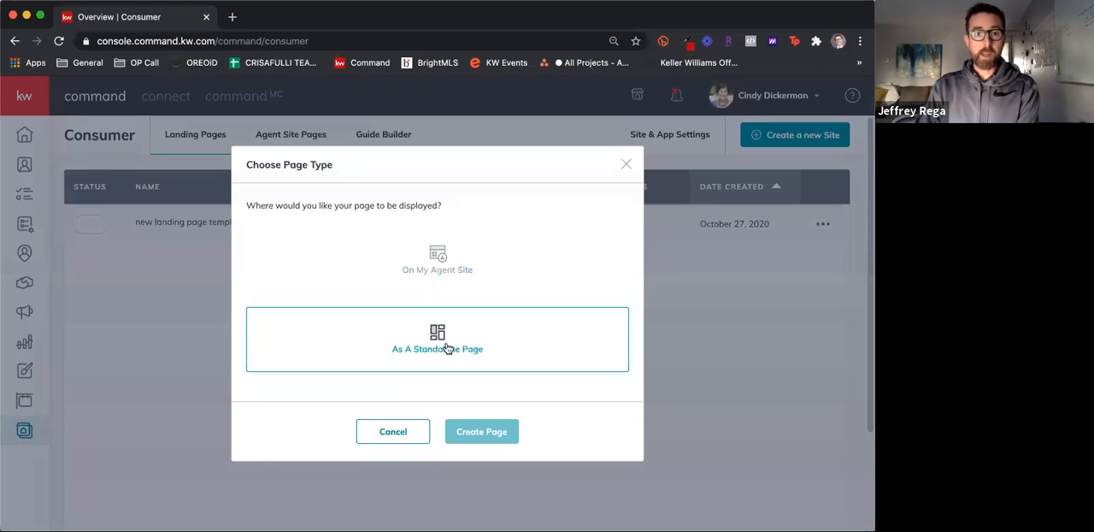
{"action": "left_click", "coordinate": [500, 433]}
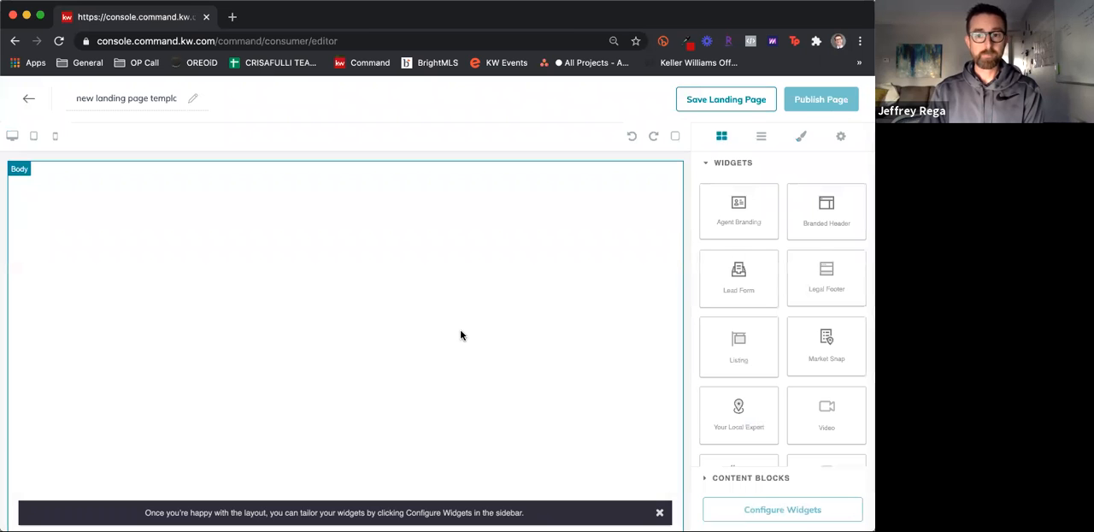
Look over the available widgets and place the Listing widget on the blank landing page
{"action": "left_click_drag", "start_coordinate": [737, 218], "coordinate": [619, 224]}
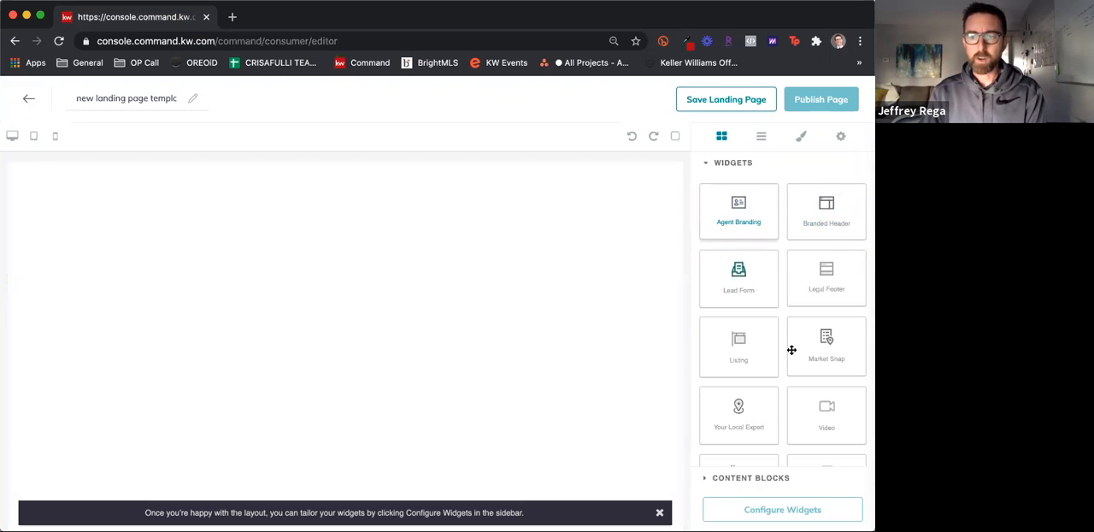
{"action": "scroll", "coordinate": [791, 350], "scroll_direction": "down", "scroll_amount": 2}
{"action": "scroll", "coordinate": [791, 349], "scroll_direction": "up", "scroll_amount": 2}
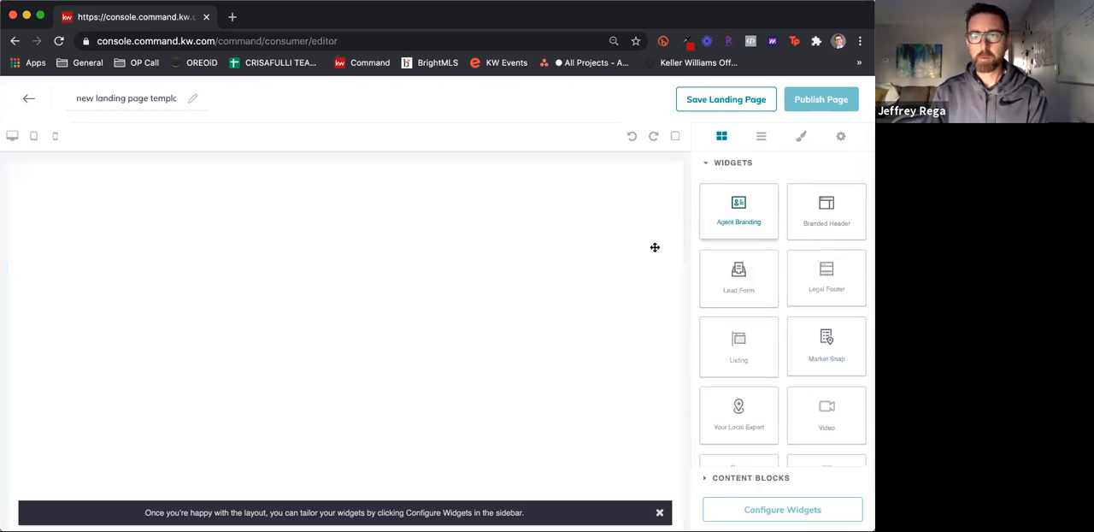
{"action": "left_click_drag", "start_coordinate": [712, 326], "coordinate": [406, 214]}
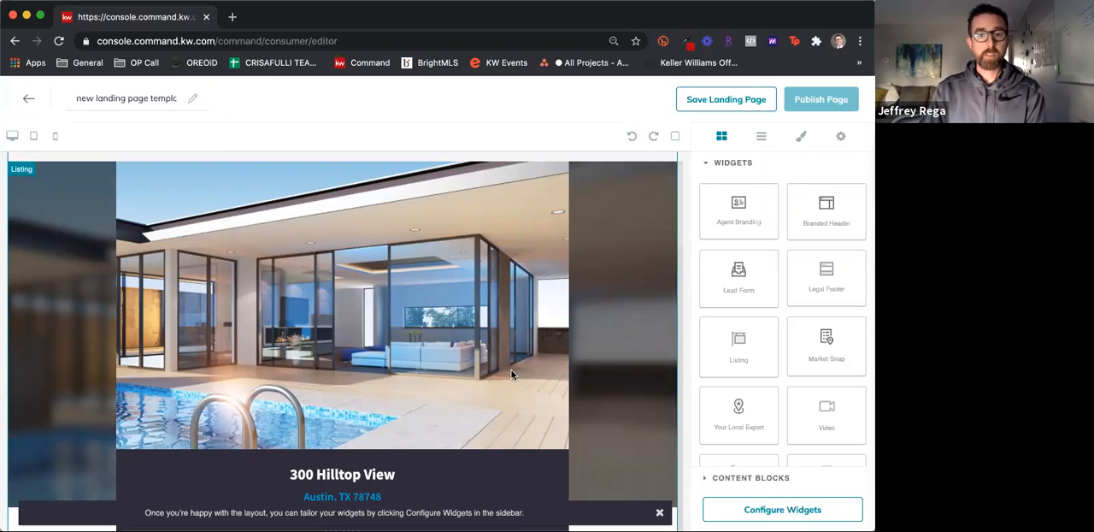
Examine the Listing widget's sample content, from the property summary and description to the photo gallery, Details & Features and map
{"action": "scroll", "coordinate": [509, 373], "scroll_direction": "down", "scroll_amount": 4}
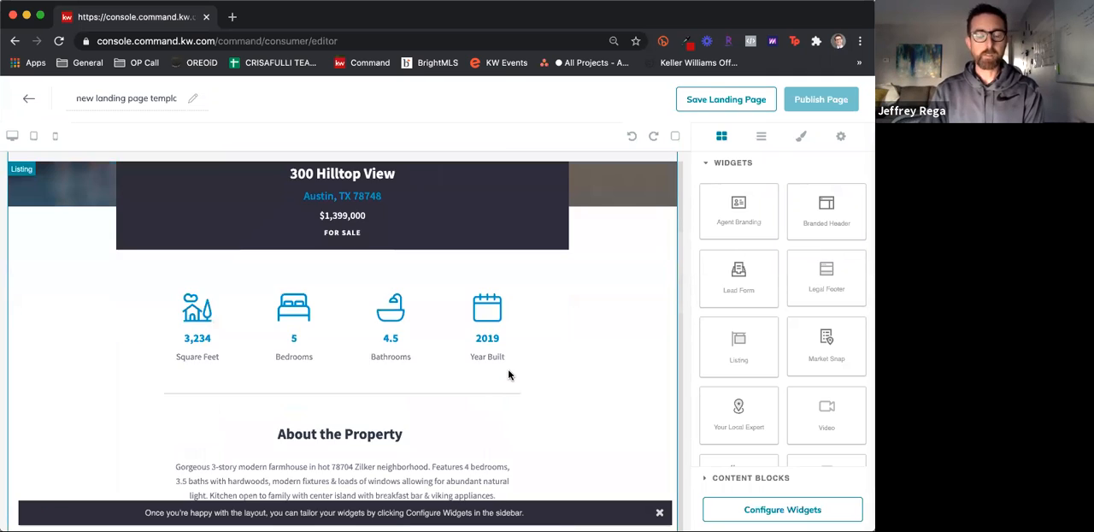
{"action": "scroll", "coordinate": [508, 374], "scroll_direction": "down", "scroll_amount": 8}
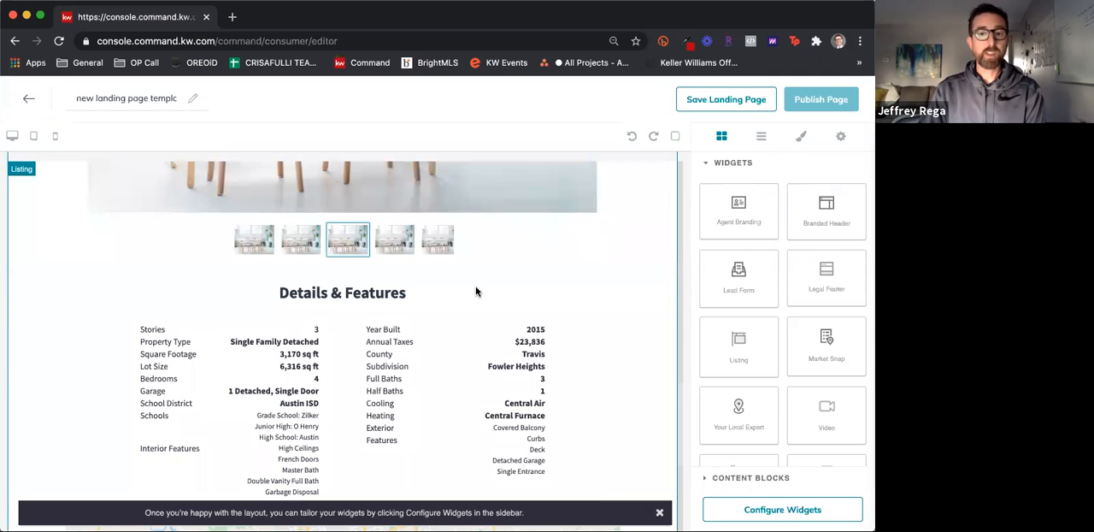
{"action": "scroll", "coordinate": [444, 299], "scroll_direction": "up", "scroll_amount": 8}
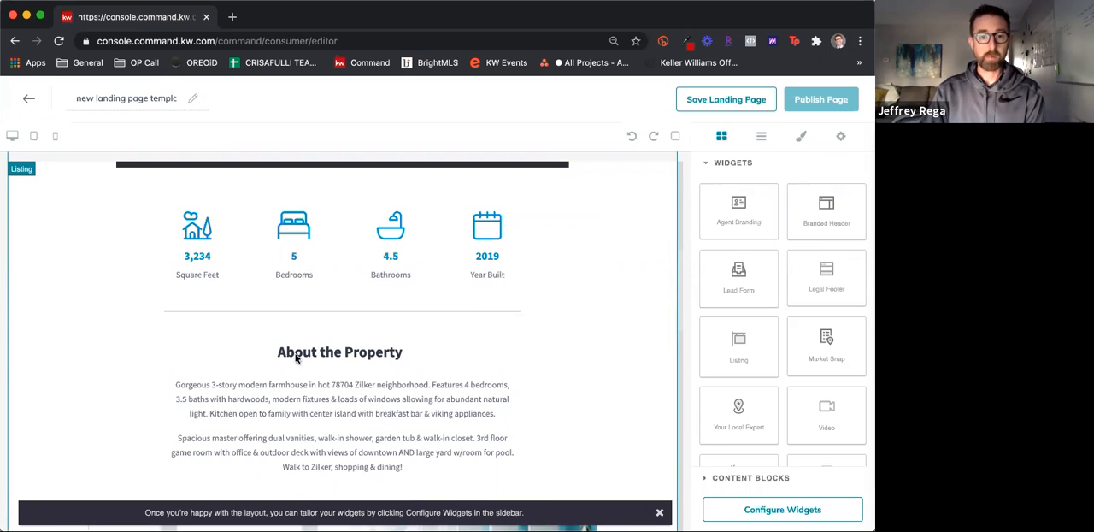
{"action": "scroll", "coordinate": [297, 358], "scroll_direction": "down", "scroll_amount": 1}
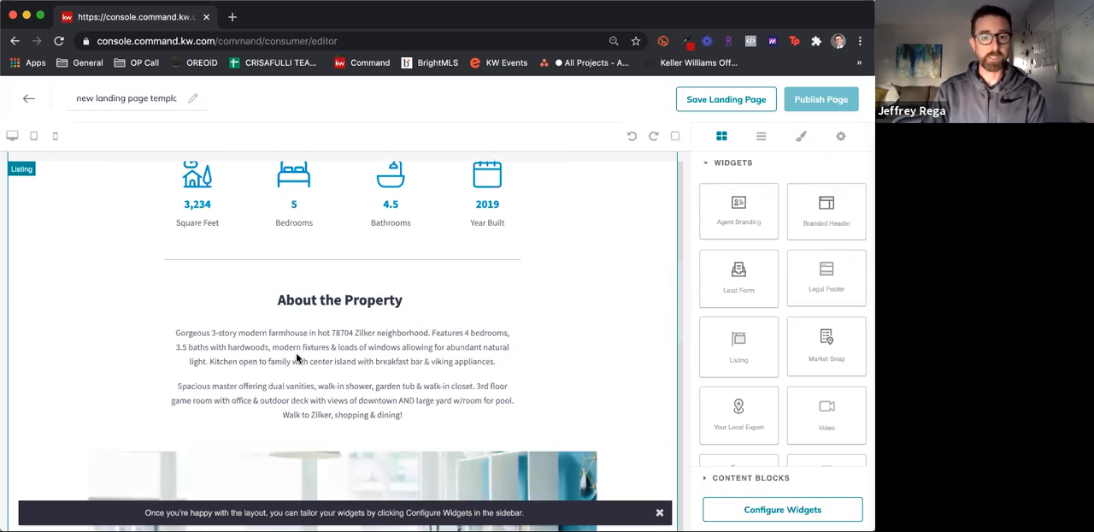
{"action": "scroll", "coordinate": [297, 358], "scroll_direction": "down", "scroll_amount": 2}
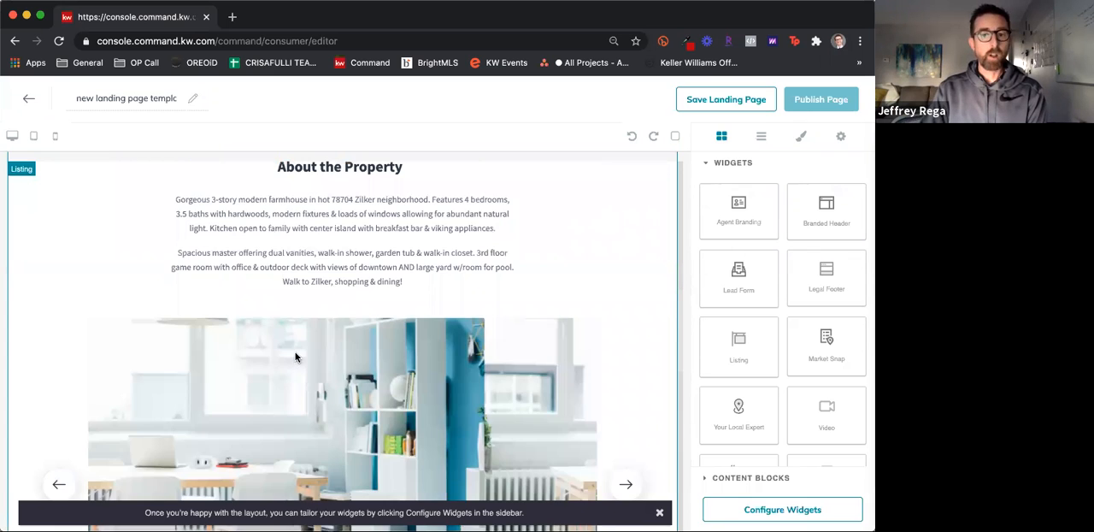
{"action": "scroll", "coordinate": [296, 358], "scroll_direction": "down", "scroll_amount": 2}
{"action": "scroll", "coordinate": [295, 357], "scroll_direction": "down", "scroll_amount": 4}
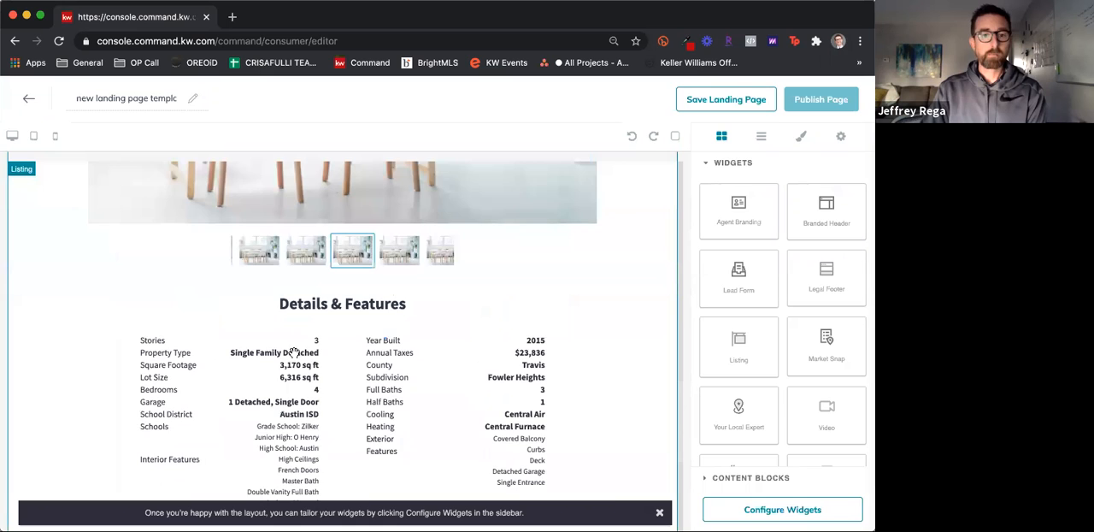
{"action": "scroll", "coordinate": [295, 357], "scroll_direction": "down", "scroll_amount": 5}
{"action": "scroll", "coordinate": [488, 386], "scroll_direction": "down", "scroll_amount": 2}
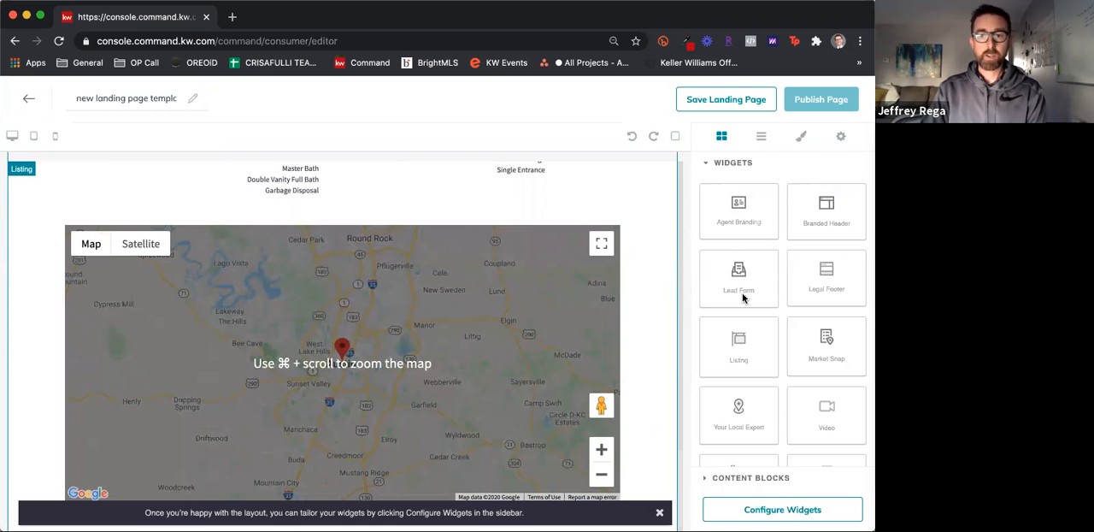
Add the Lead Form widget beneath the Listing widget and check its placement on the landing page
{"action": "left_click_drag", "start_coordinate": [742, 295], "coordinate": [661, 513]}
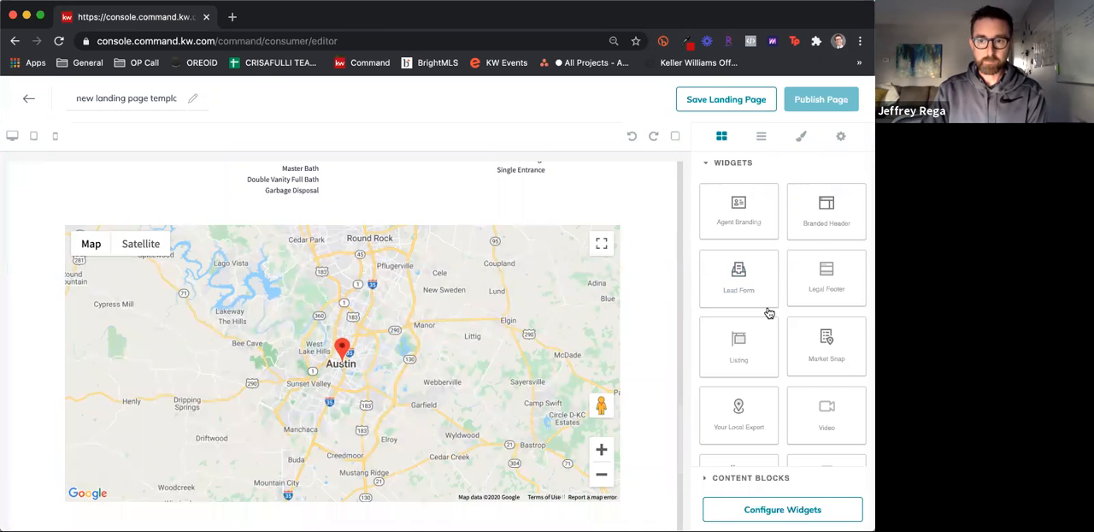
{"action": "left_click_drag", "start_coordinate": [768, 306], "coordinate": [768, 309]}
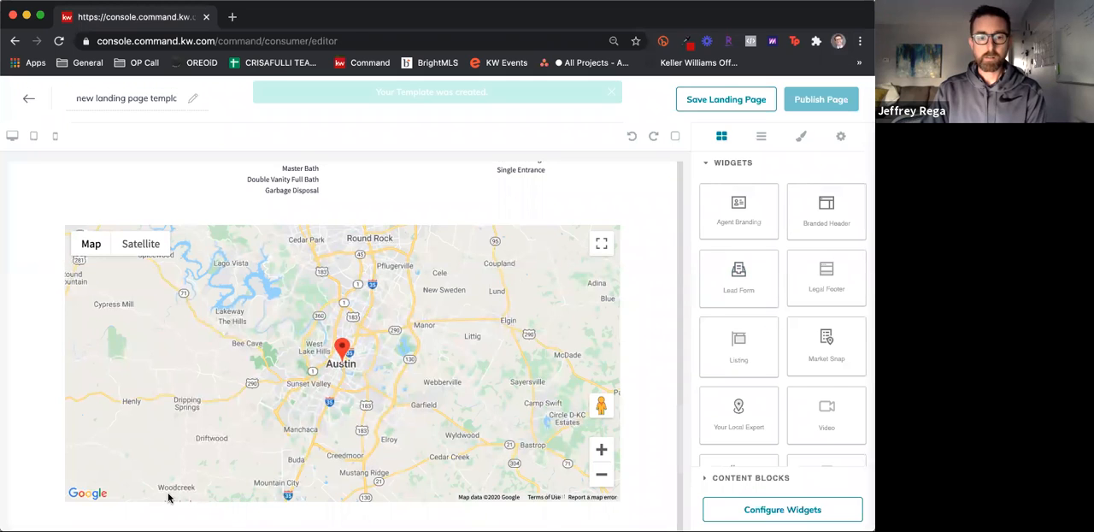
{"action": "scroll", "coordinate": [169, 497], "scroll_direction": "down", "scroll_amount": 1}
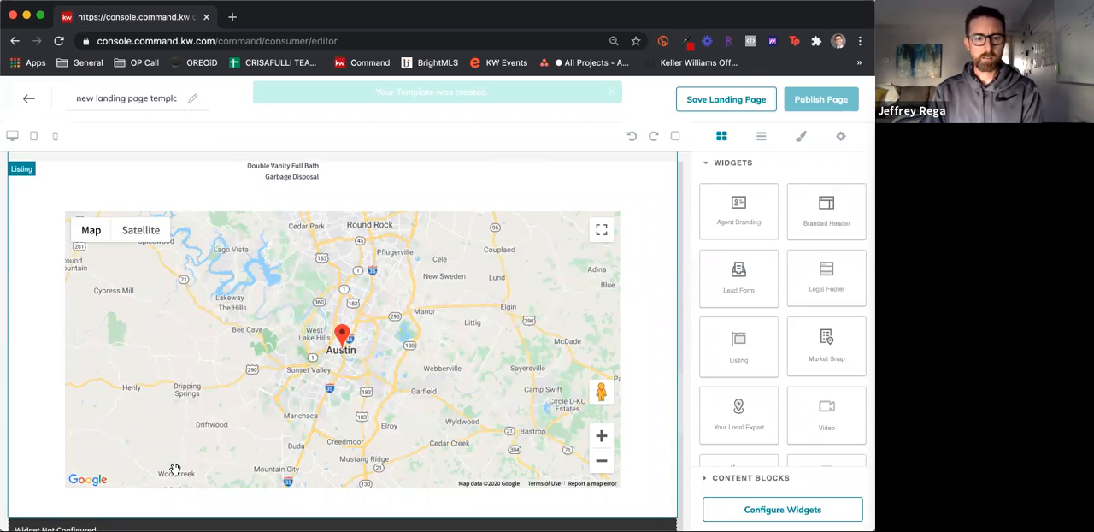
{"action": "scroll", "coordinate": [308, 410], "scroll_direction": "down", "scroll_amount": 10}
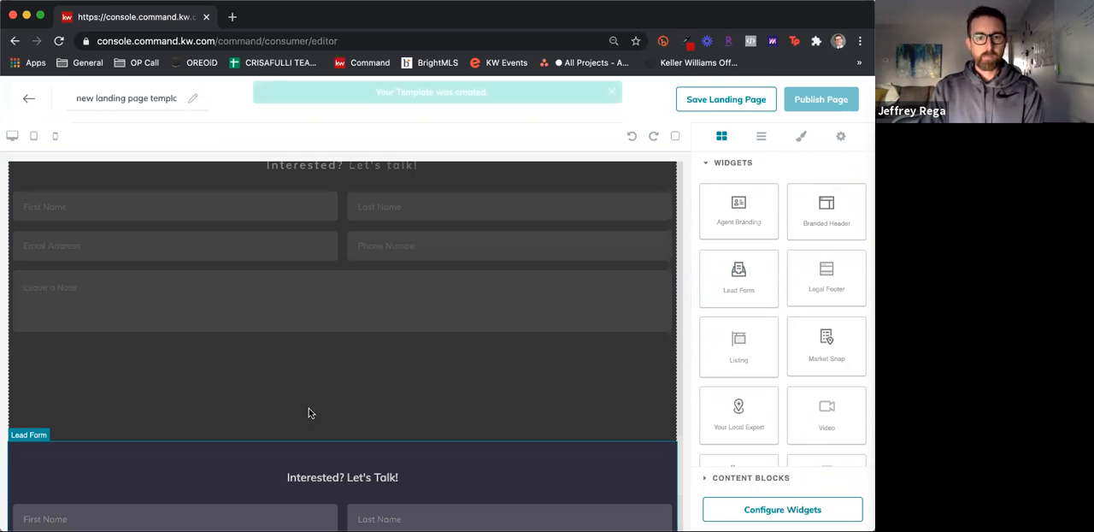
{"action": "scroll", "coordinate": [308, 409], "scroll_direction": "up", "scroll_amount": 2}
{"action": "scroll", "coordinate": [319, 394], "scroll_direction": "up", "scroll_amount": 7}
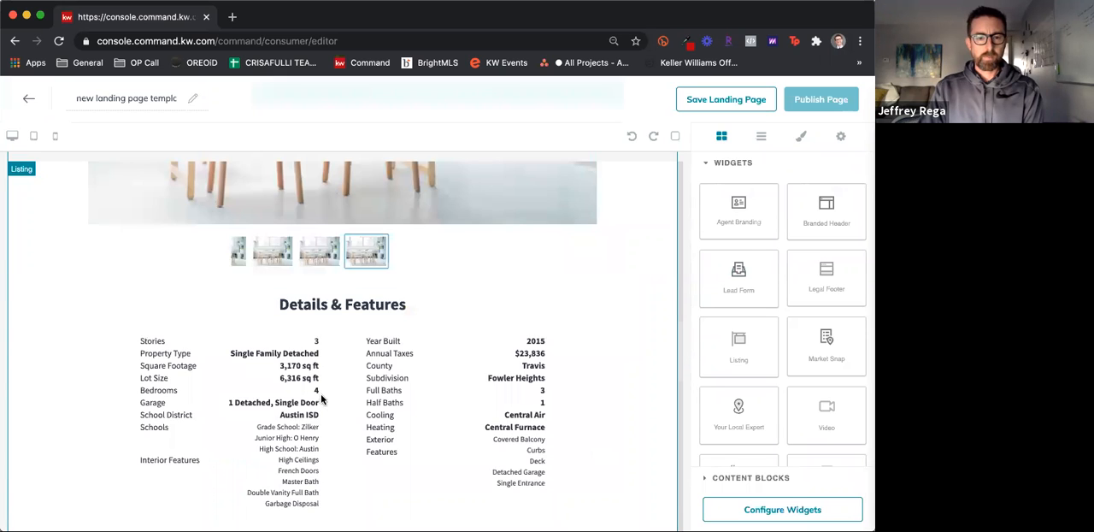
{"action": "scroll", "coordinate": [321, 393], "scroll_direction": "down", "scroll_amount": 7}
{"action": "scroll", "coordinate": [321, 395], "scroll_direction": "down", "scroll_amount": 2}
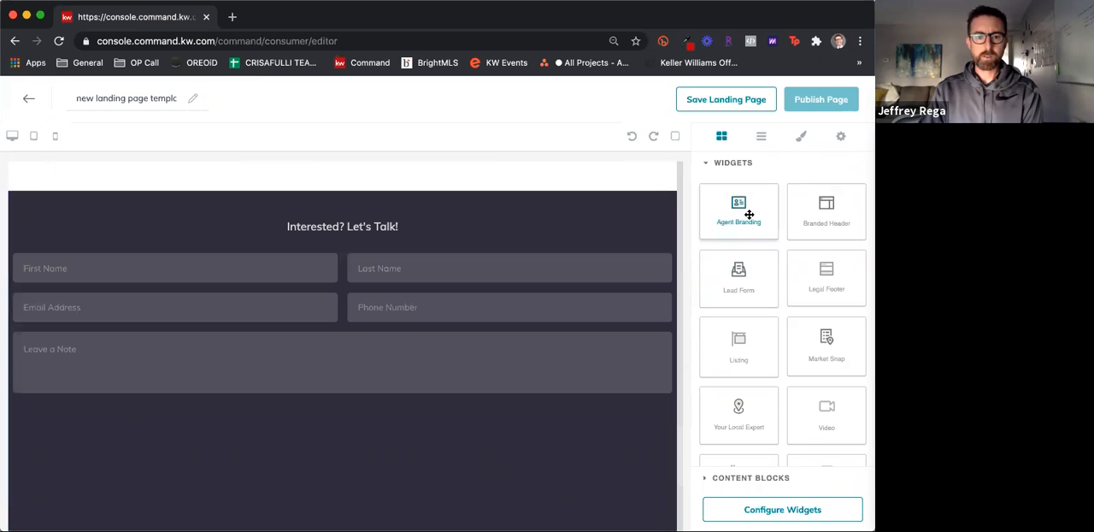
Add the Agent Branding widget beneath the Lead Form and look back over the landing page
{"action": "left_click_drag", "start_coordinate": [415, 453], "coordinate": [413, 438]}
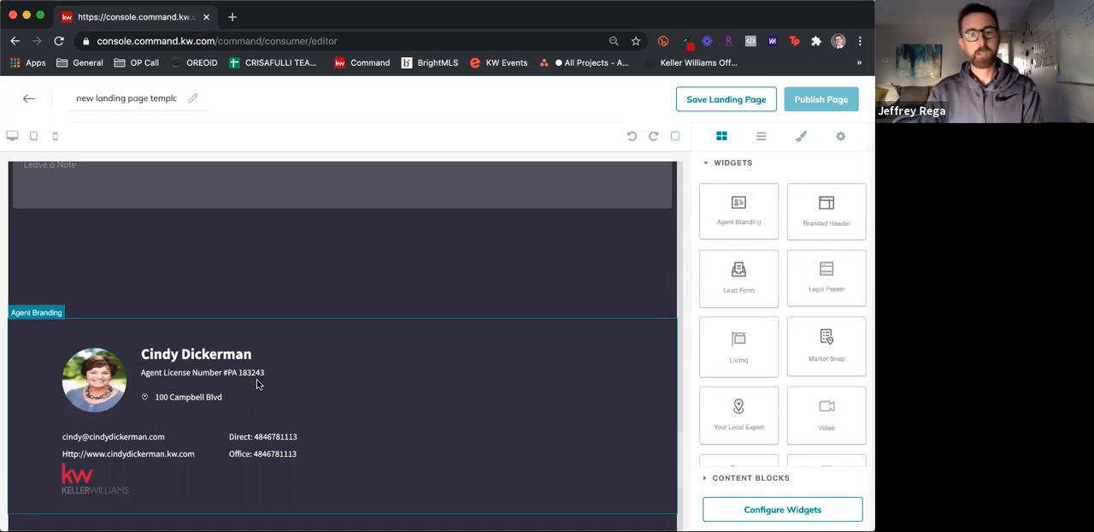
{"action": "scroll", "coordinate": [248, 419], "scroll_direction": "up", "scroll_amount": 10}
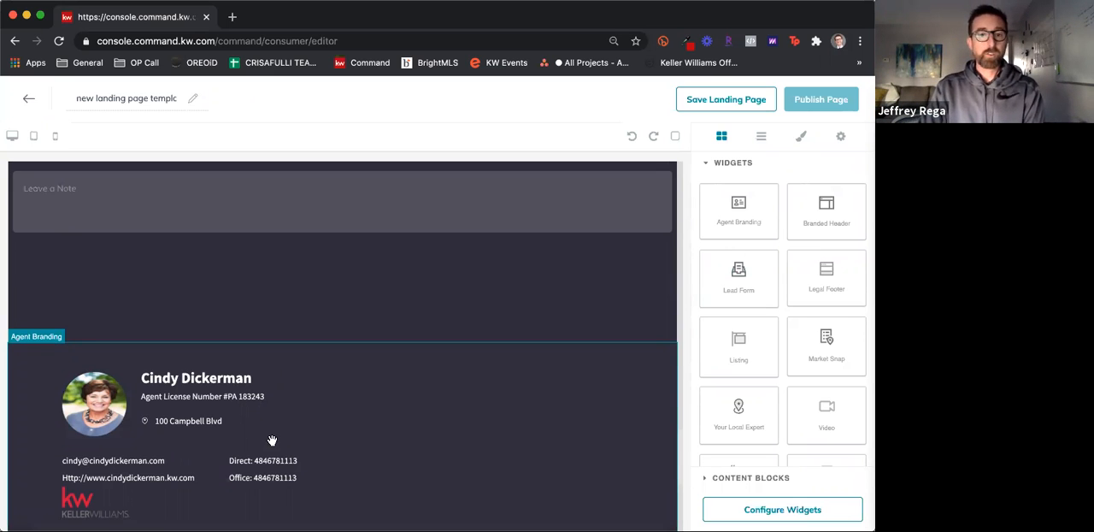
{"action": "scroll", "coordinate": [270, 441], "scroll_direction": "up", "scroll_amount": 5}
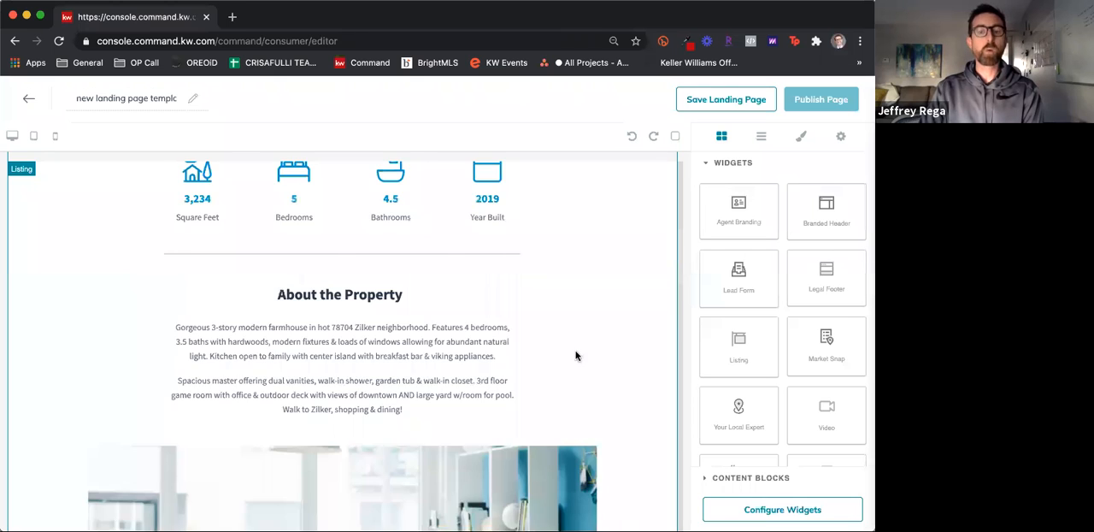
Add the Download My App widget between the Agent Branding and Lead Form widgets on the landing page and check its placement
{"action": "scroll", "coordinate": [576, 356], "scroll_direction": "up", "scroll_amount": 5}
{"action": "scroll", "coordinate": [637, 350], "scroll_direction": "up", "scroll_amount": 1}
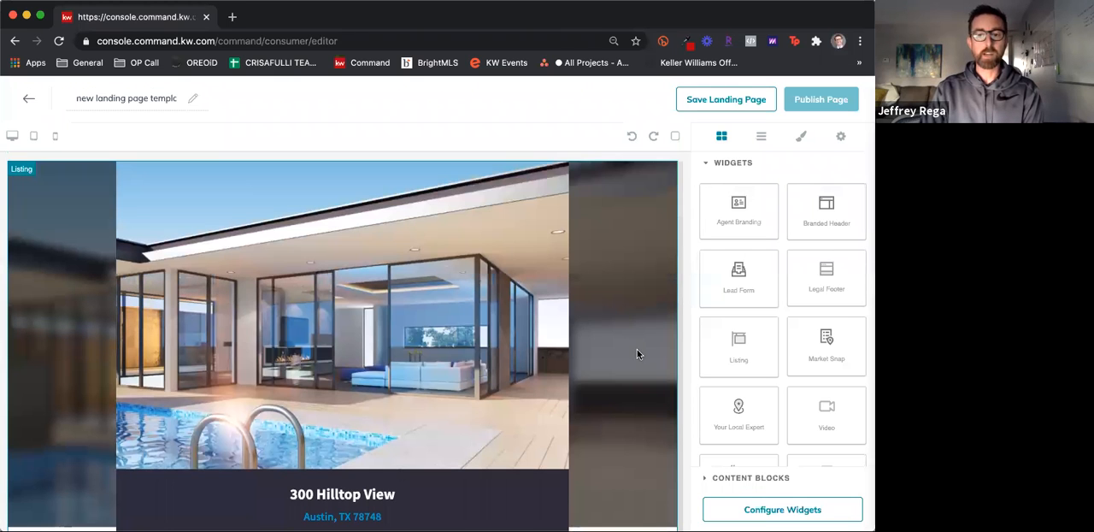
{"action": "scroll", "coordinate": [637, 353], "scroll_direction": "down", "scroll_amount": 8}
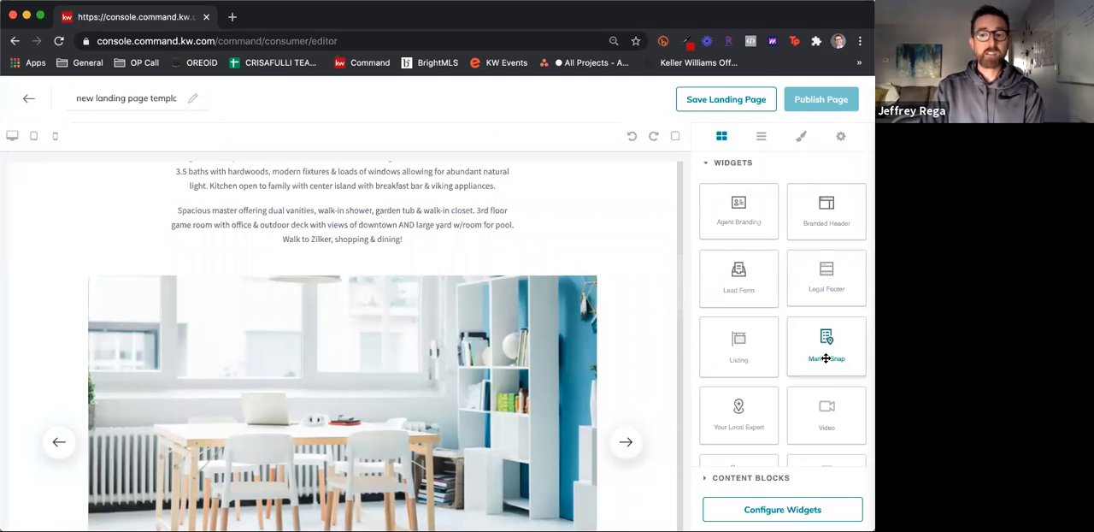
{"action": "scroll", "coordinate": [826, 356], "scroll_direction": "down", "scroll_amount": 1}
{"action": "scroll", "coordinate": [833, 352], "scroll_direction": "down", "scroll_amount": 3}
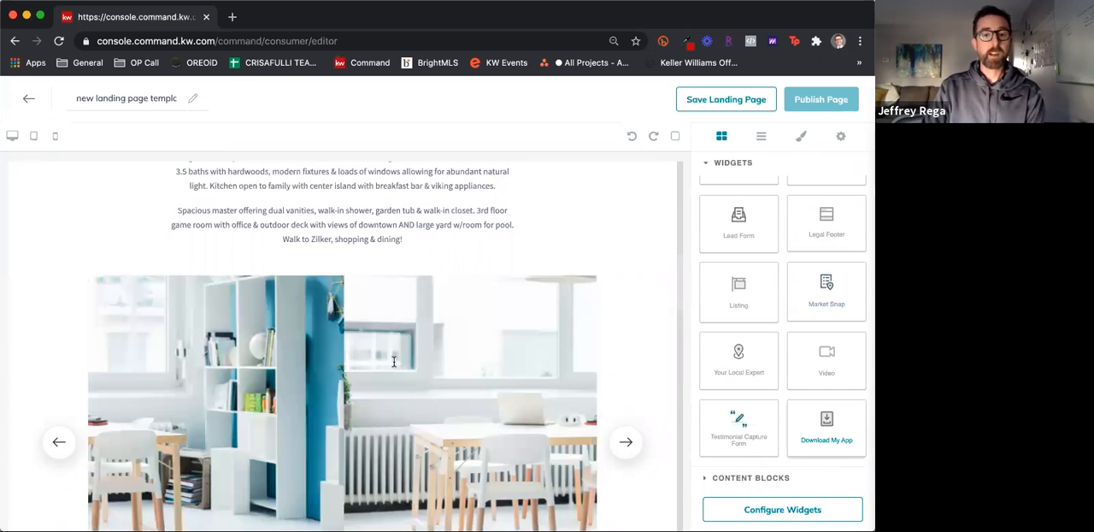
{"action": "left_click", "coordinate": [828, 423]}
{"action": "left_click_drag", "start_coordinate": [828, 423], "coordinate": [277, 229]}
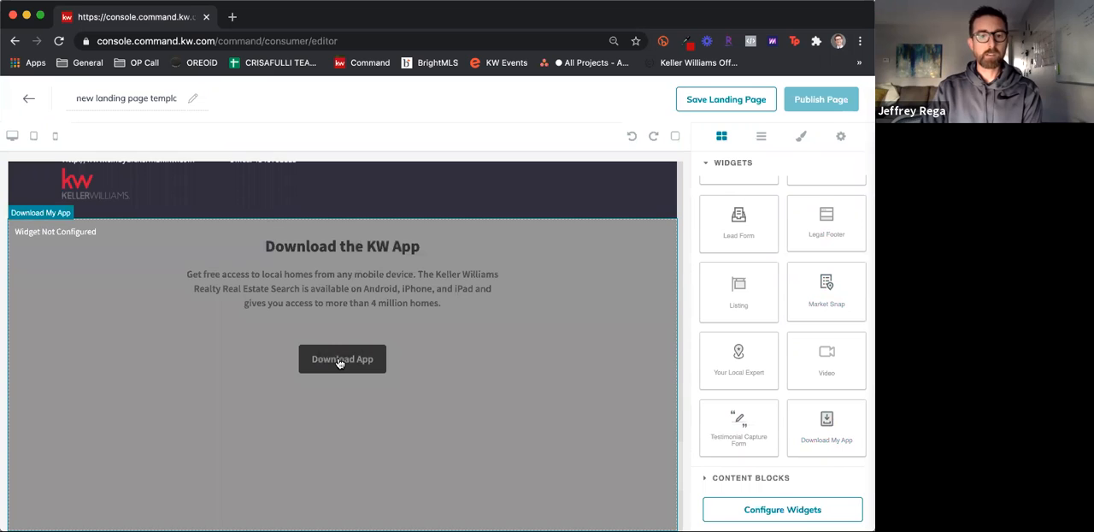
{"action": "scroll", "coordinate": [550, 365], "scroll_direction": "down", "scroll_amount": 3}
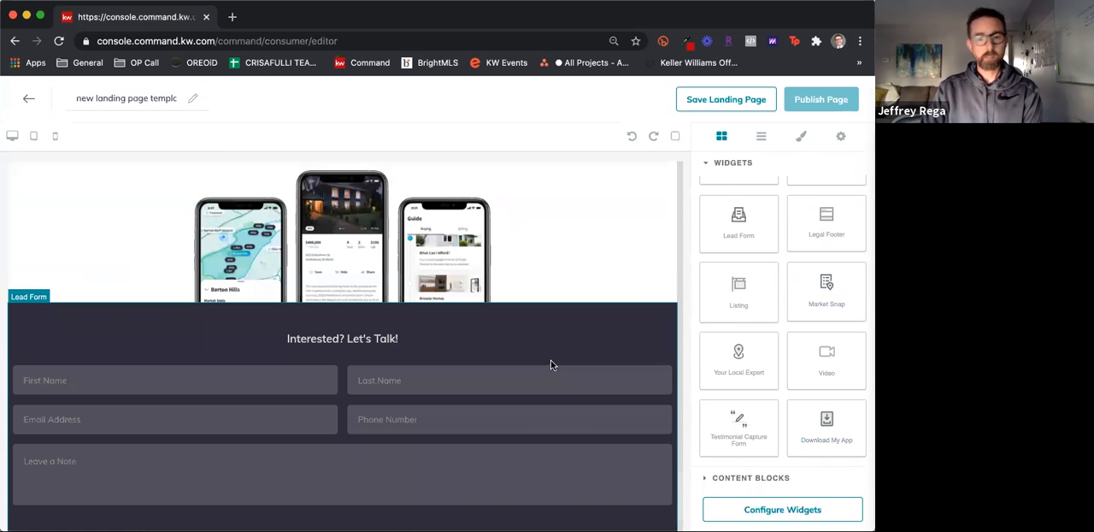
{"action": "scroll", "coordinate": [551, 360], "scroll_direction": "up", "scroll_amount": 3}
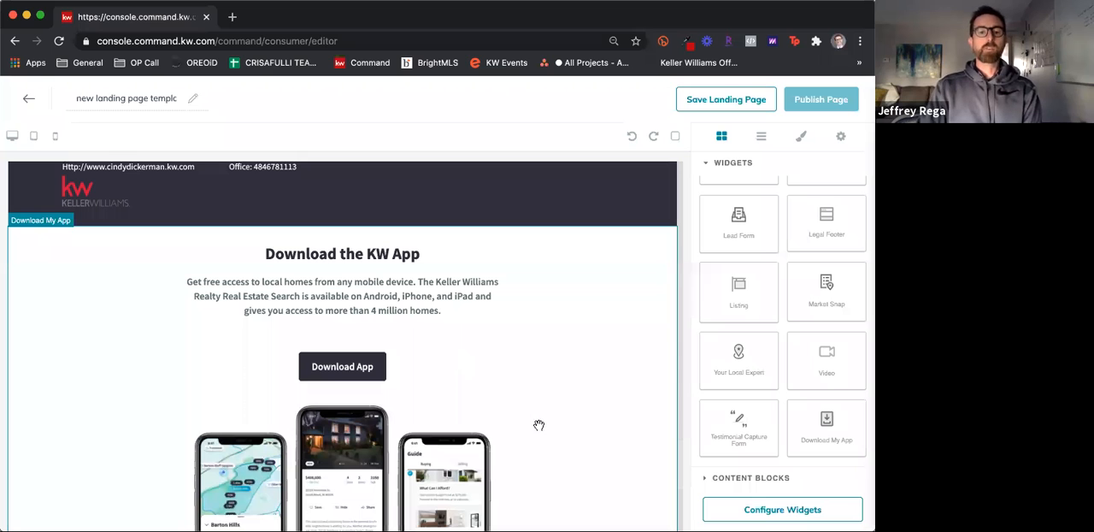
Look back over the landing page's listing section and inspect the content blocks available besides the widgets
{"action": "scroll", "coordinate": [532, 419], "scroll_direction": "down", "scroll_amount": 10}
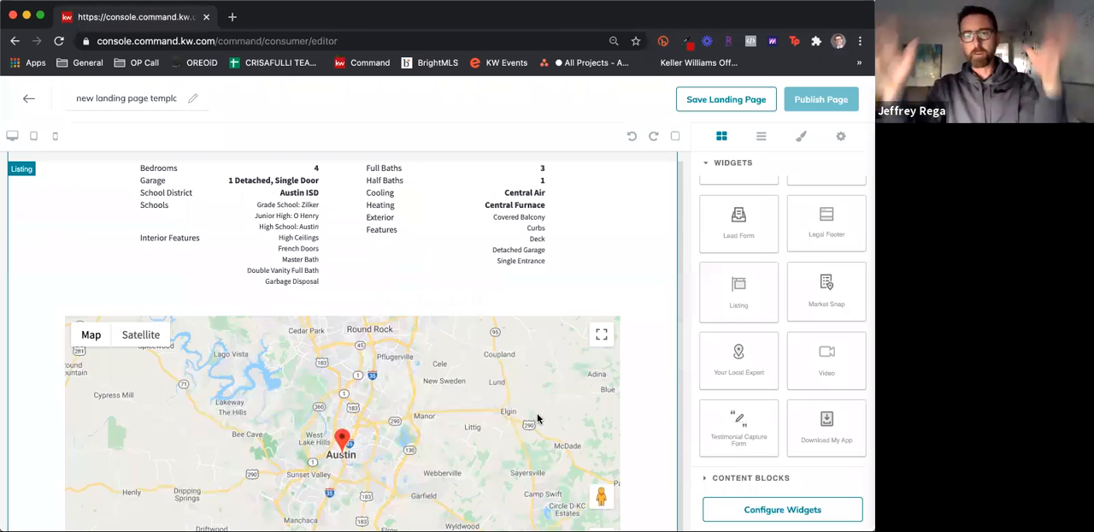
{"action": "scroll", "coordinate": [534, 420], "scroll_direction": "up", "scroll_amount": 5}
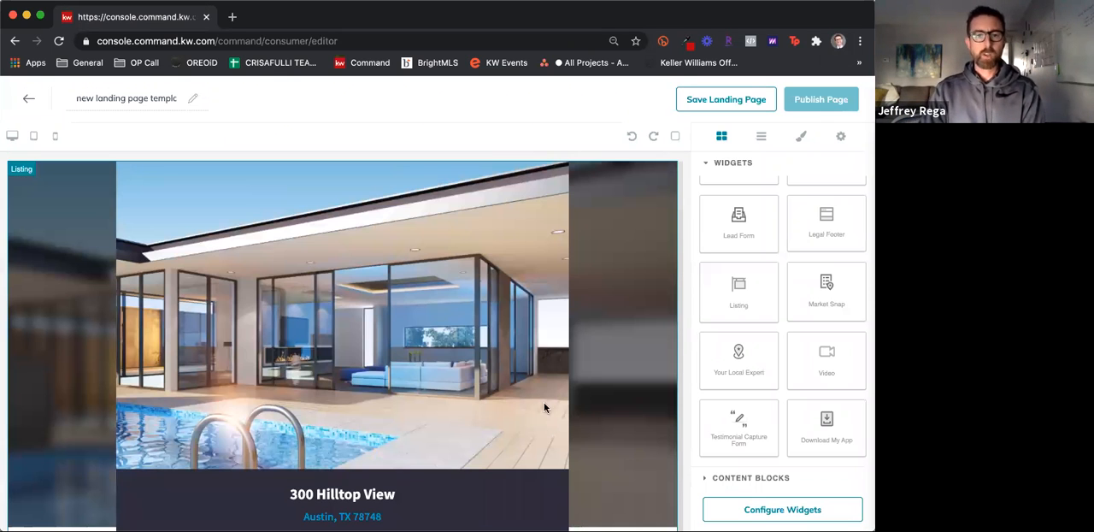
{"action": "scroll", "coordinate": [371, 304], "scroll_direction": "down", "scroll_amount": 1}
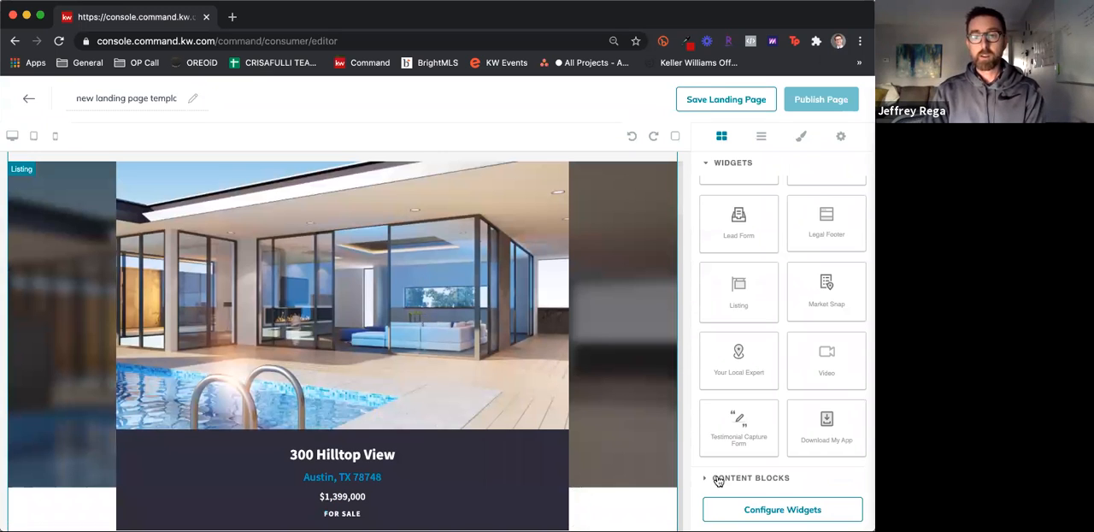
{"action": "left_click", "coordinate": [732, 163]}
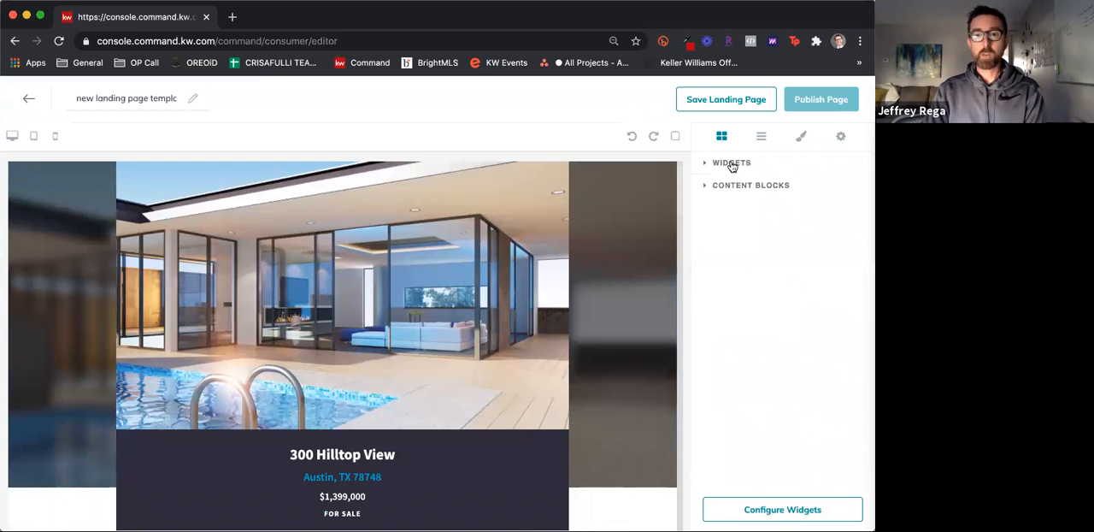
{"action": "left_click", "coordinate": [732, 188]}
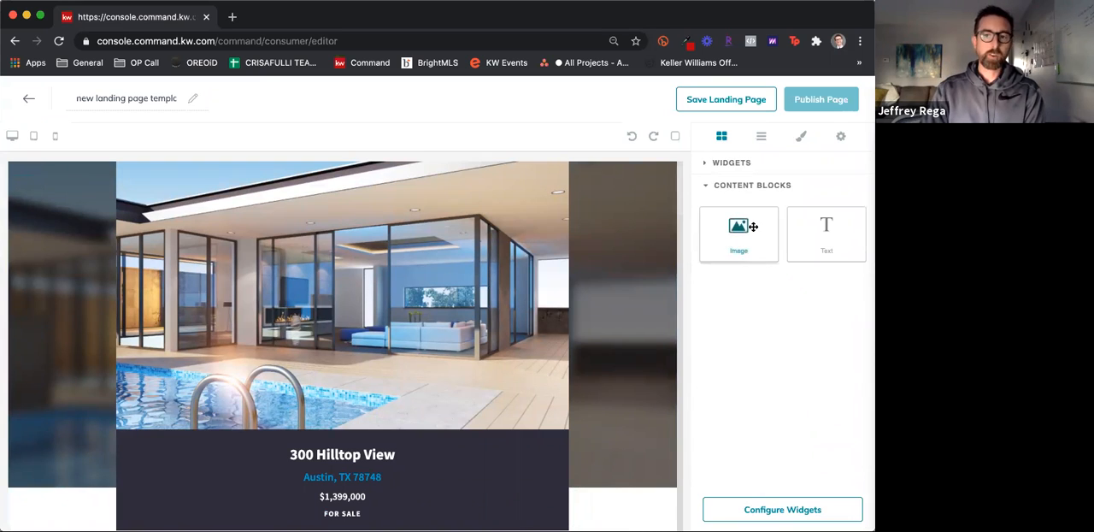
{"action": "left_click", "coordinate": [740, 184]}
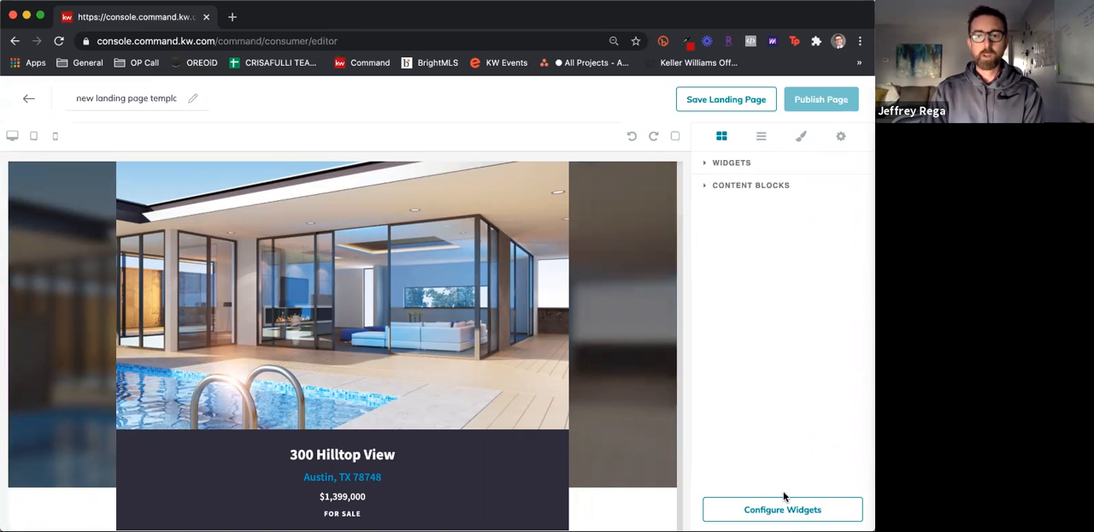
Configure the Listing widget by searching listings by Property Address with the home's street address and selecting the Brockton, MA result
{"action": "left_click", "coordinate": [779, 511]}
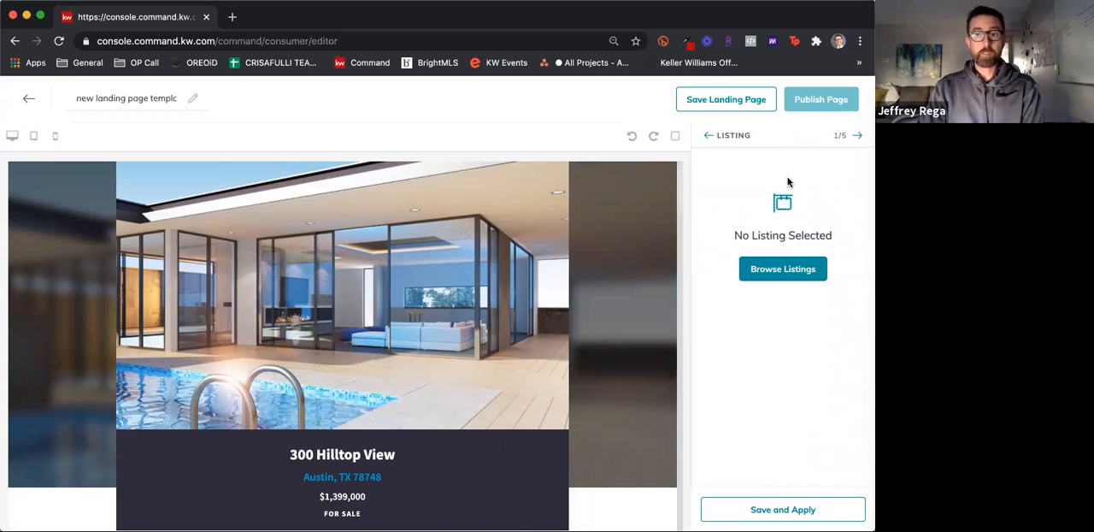
{"action": "left_click", "coordinate": [792, 279]}
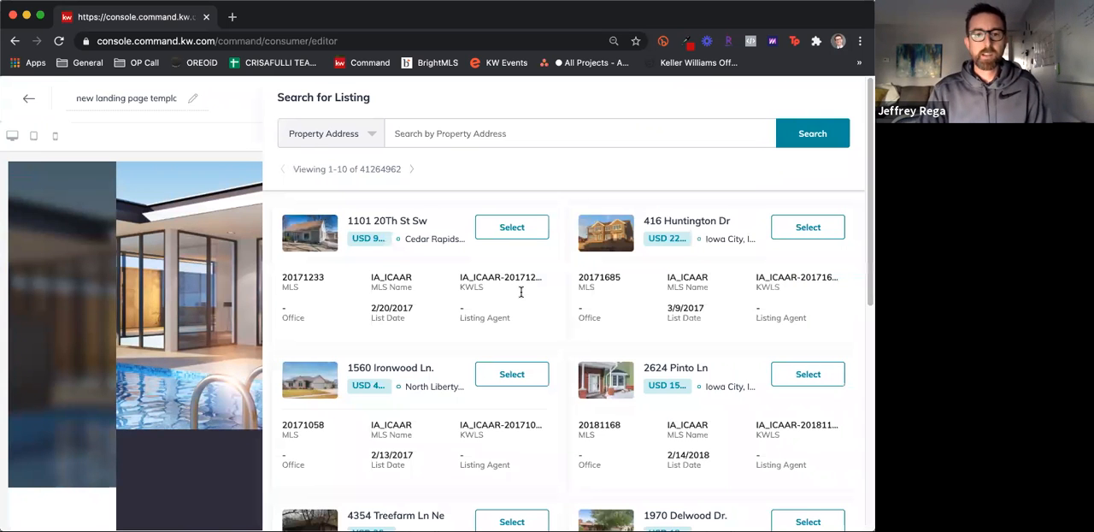
{"action": "left_click", "coordinate": [371, 133]}
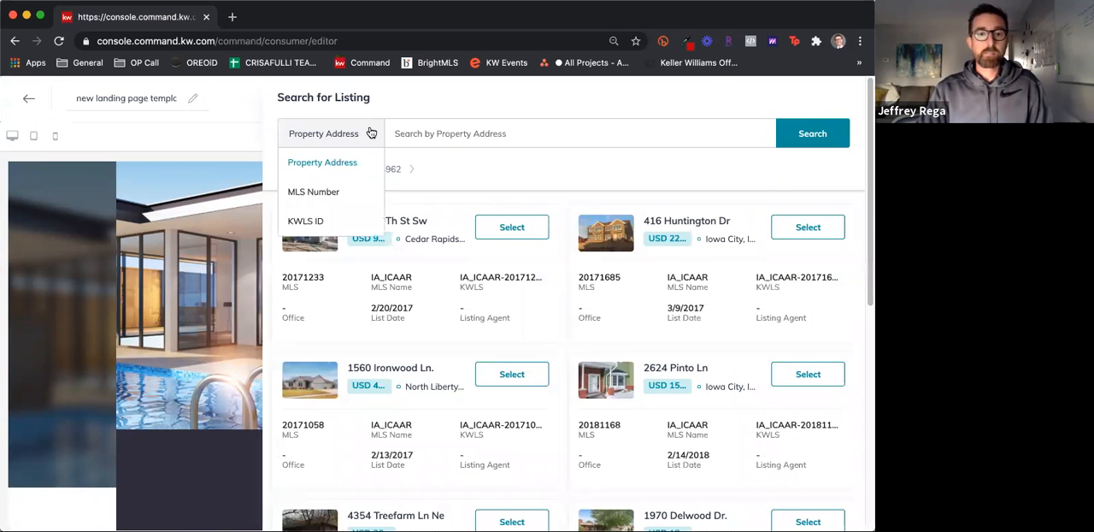
{"action": "left_click", "coordinate": [445, 128]}
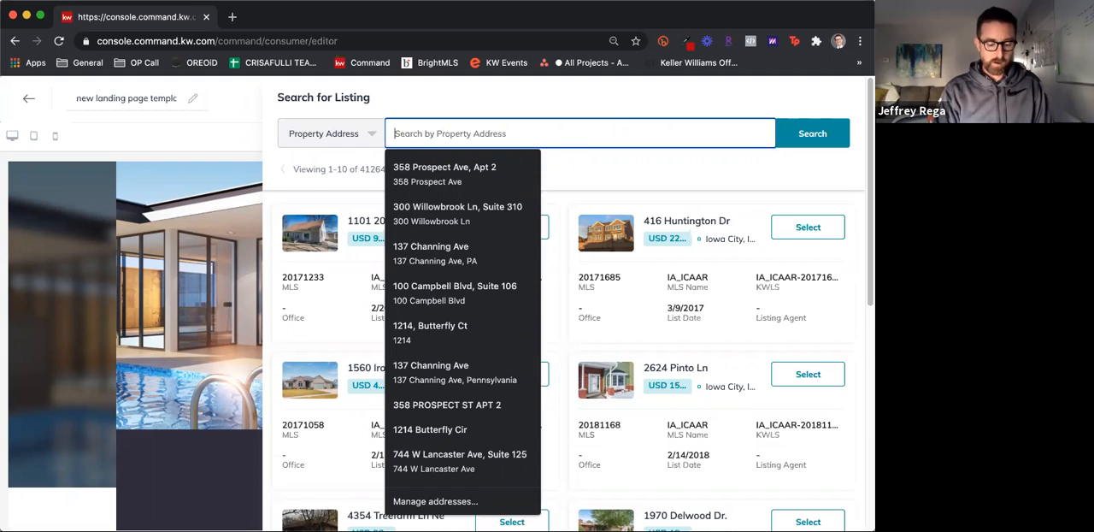
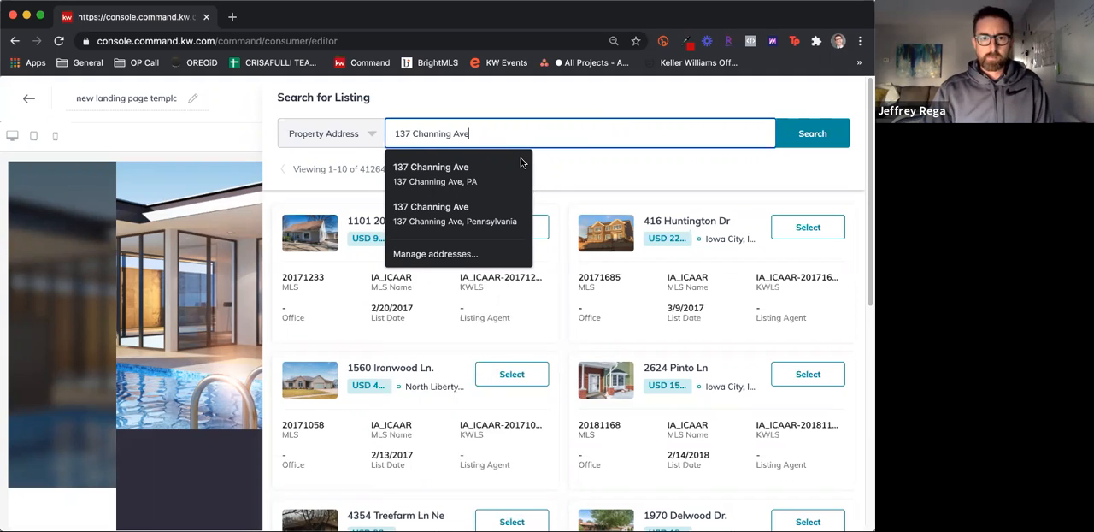
{"action": "left_click", "coordinate": [784, 142]}
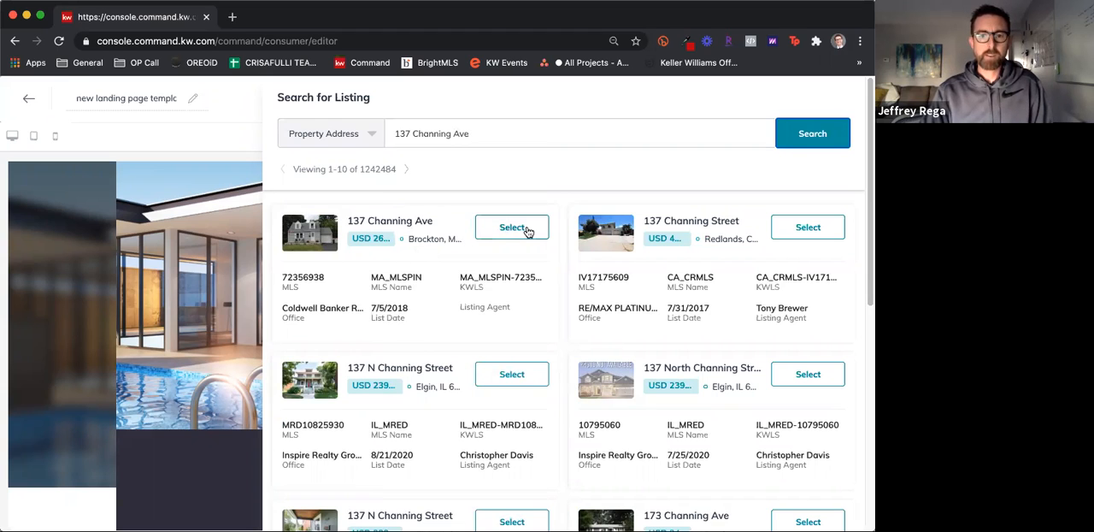
{"action": "left_click", "coordinate": [527, 231]}
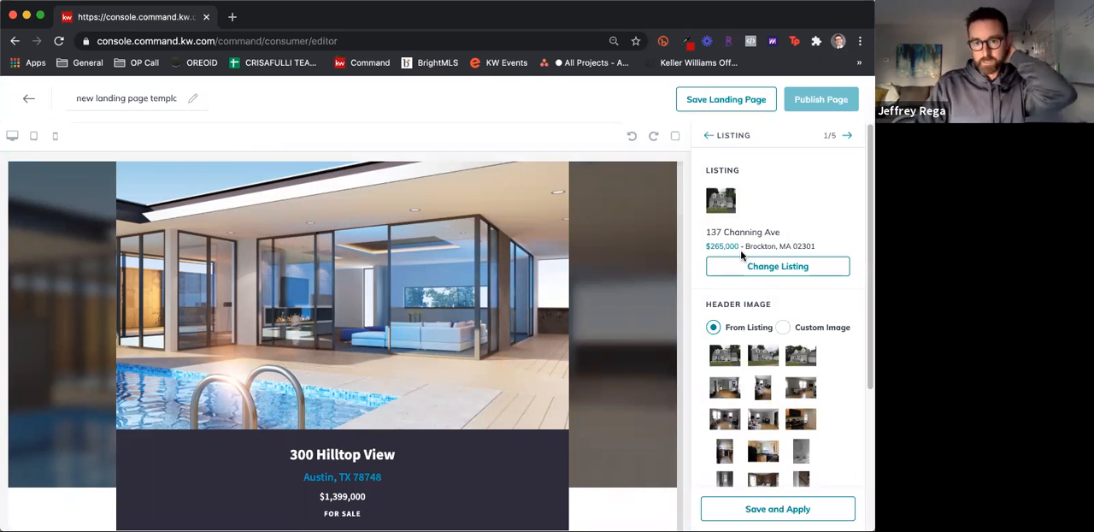
Look over the header image choices for the selected listing, comparing the Custom Image upload with the From Listing photos
{"action": "scroll", "coordinate": [807, 292], "scroll_direction": "down", "scroll_amount": 2}
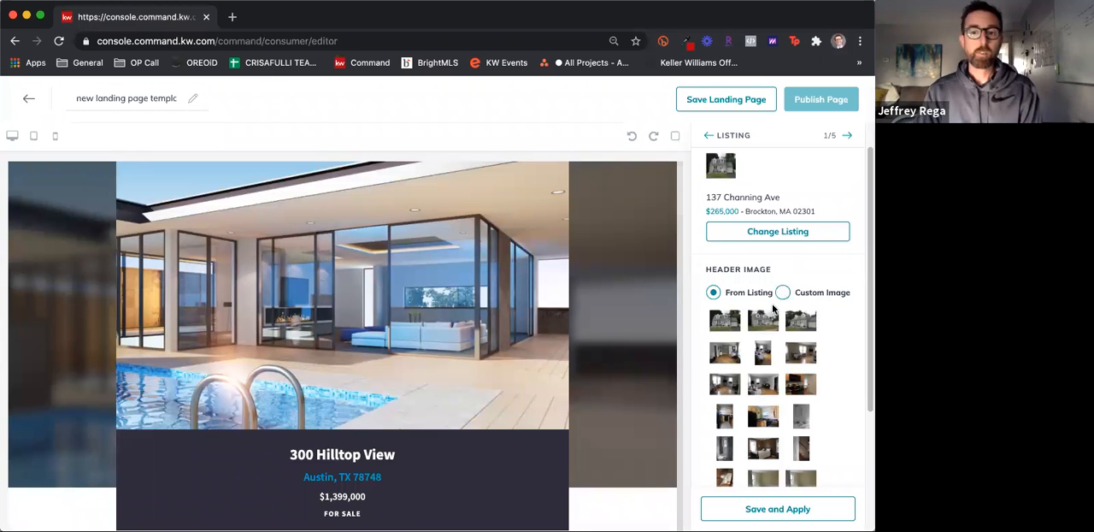
{"action": "scroll", "coordinate": [773, 309], "scroll_direction": "down", "scroll_amount": 3}
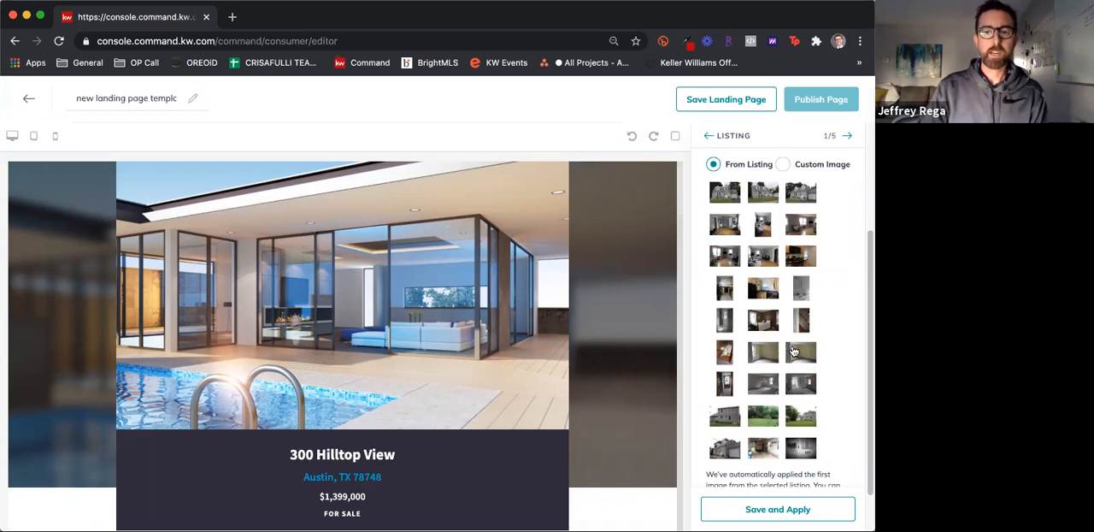
{"action": "scroll", "coordinate": [829, 223], "scroll_direction": "up", "scroll_amount": 1}
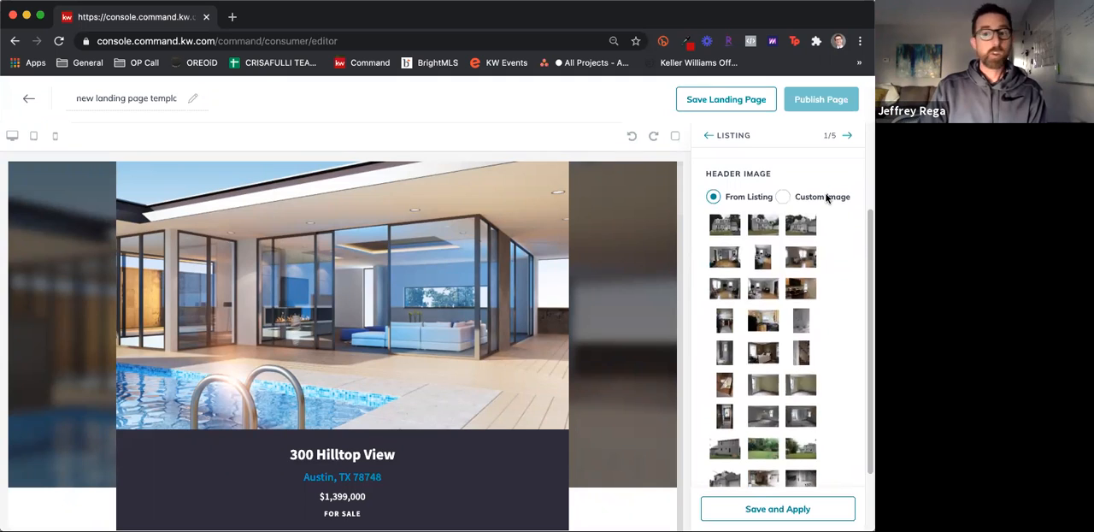
{"action": "left_click", "coordinate": [783, 196]}
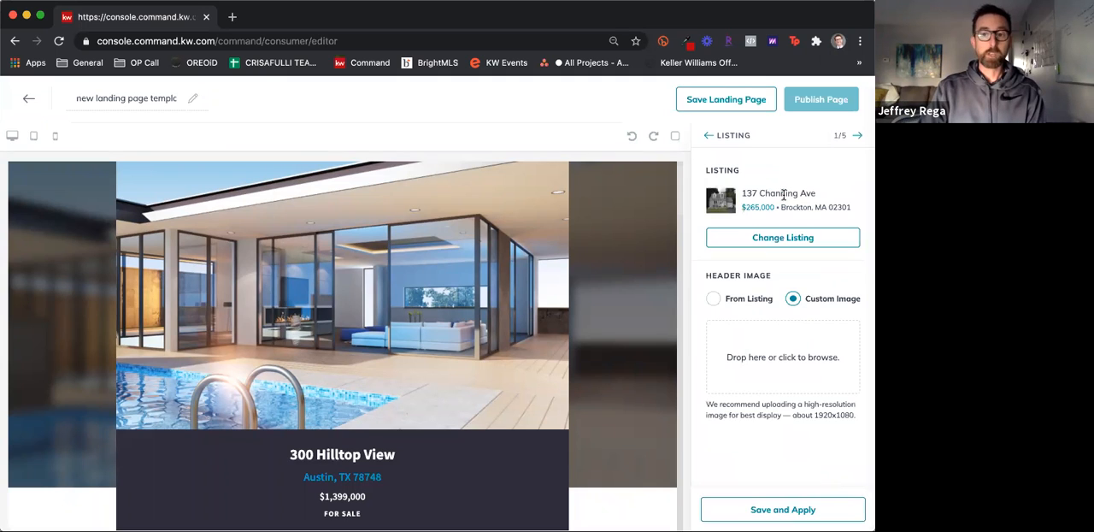
{"action": "left_click", "coordinate": [748, 300]}
{"action": "scroll", "coordinate": [823, 371], "scroll_direction": "down", "scroll_amount": 2}
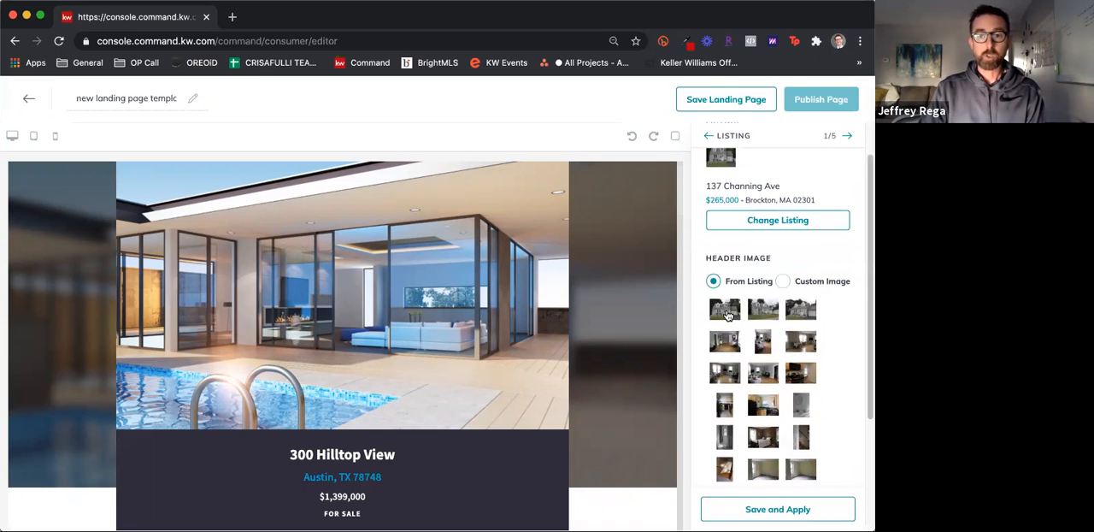
Choose the first From Listing photo as the header image and save and apply the Listing widget's settings
{"action": "left_click", "coordinate": [726, 313]}
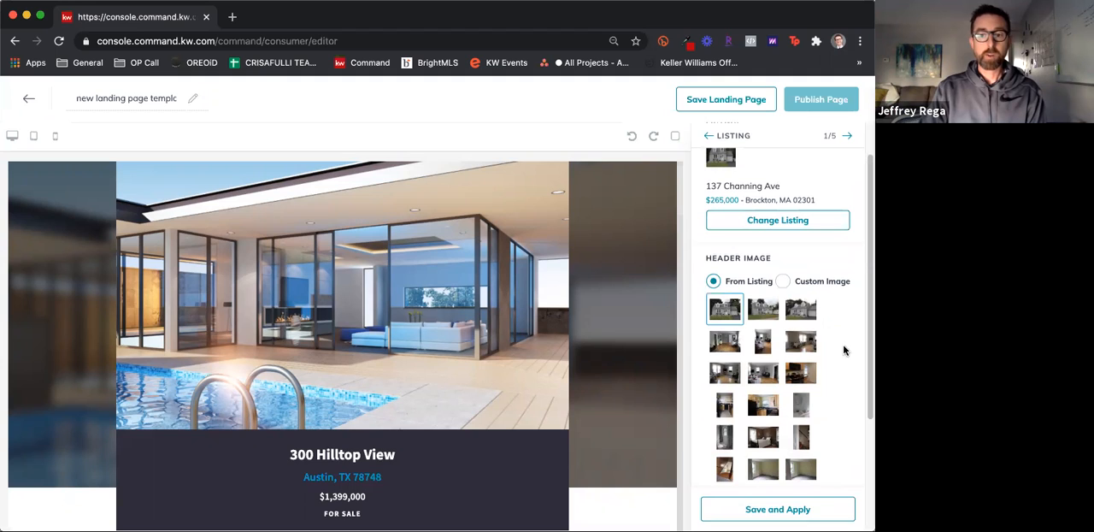
{"action": "scroll", "coordinate": [842, 346], "scroll_direction": "down", "scroll_amount": 1}
{"action": "scroll", "coordinate": [840, 356], "scroll_direction": "down", "scroll_amount": 3}
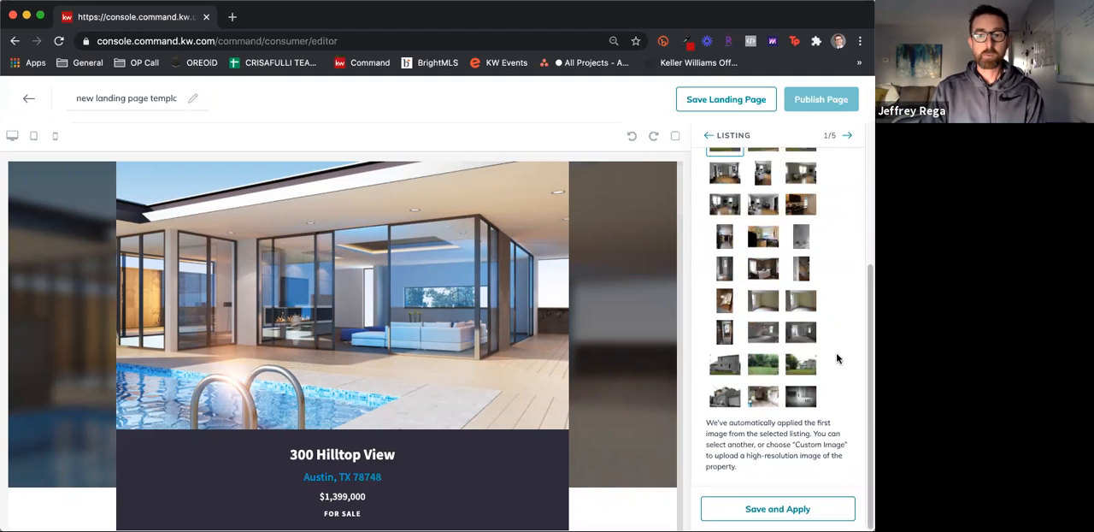
{"action": "left_click", "coordinate": [780, 509]}
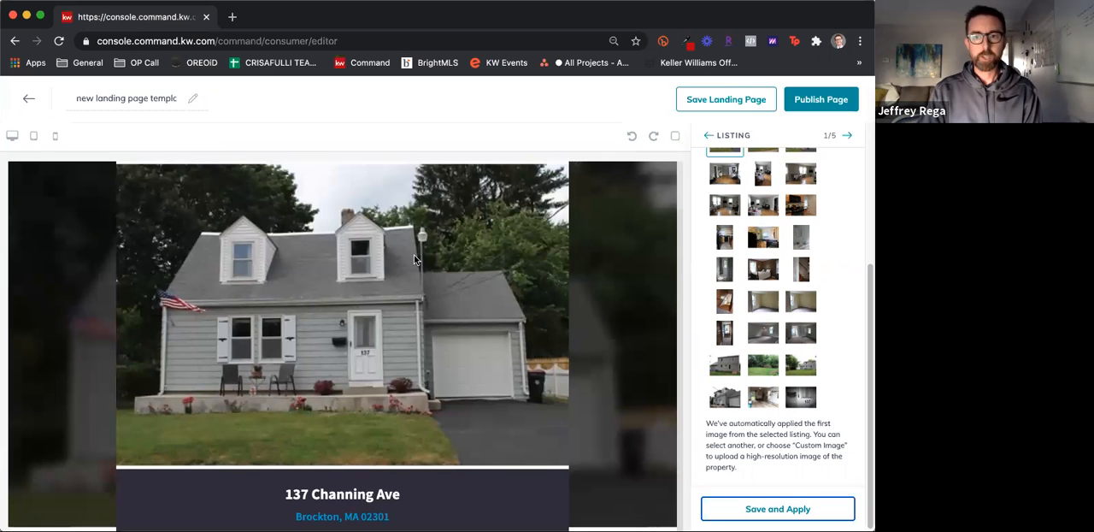
Examine the applied listing's content on the landing page, from the price summary and property description through the photo gallery
{"action": "scroll", "coordinate": [265, 358], "scroll_direction": "down", "scroll_amount": 2}
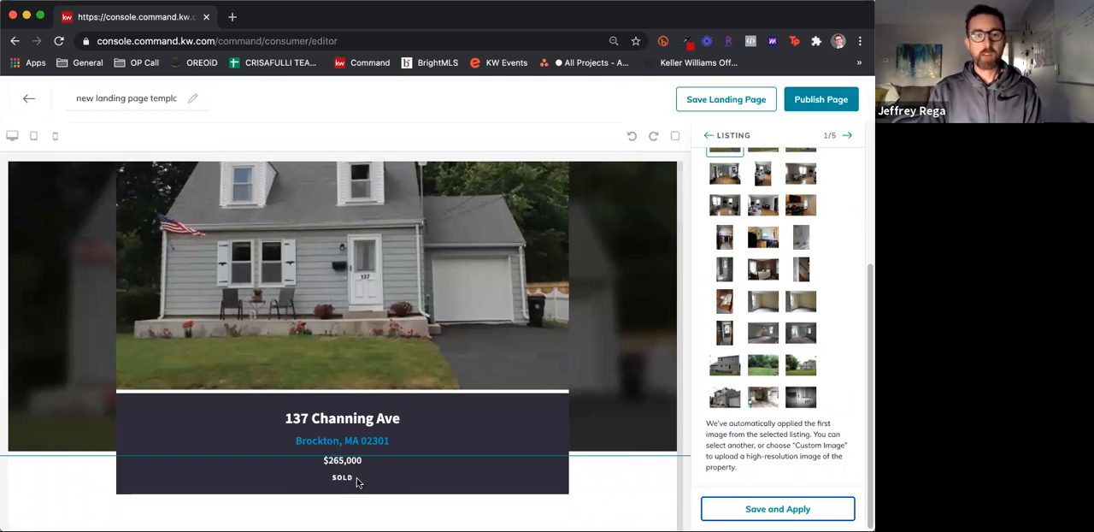
{"action": "scroll", "coordinate": [358, 462], "scroll_direction": "down", "scroll_amount": 1}
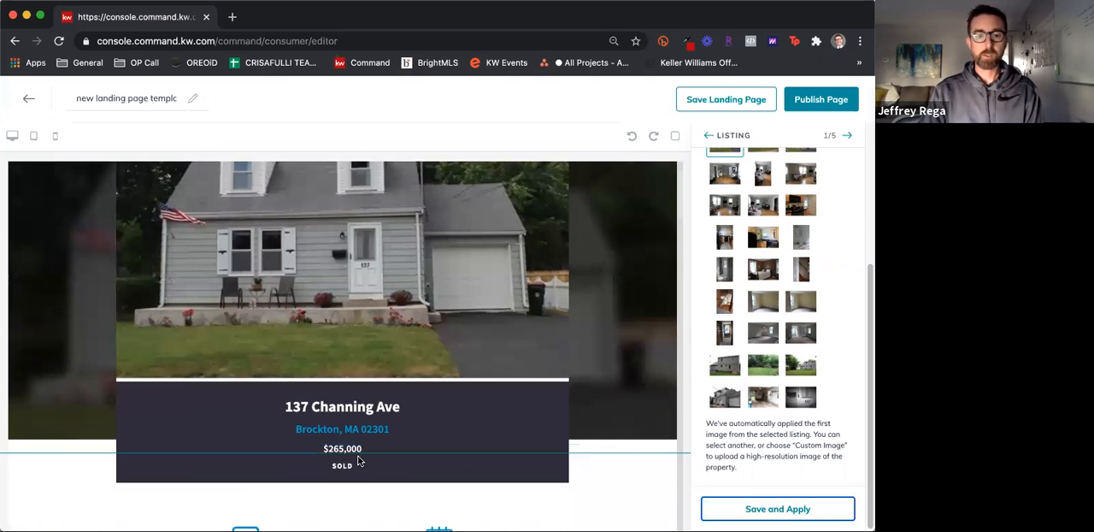
{"action": "scroll", "coordinate": [359, 461], "scroll_direction": "down", "scroll_amount": 5}
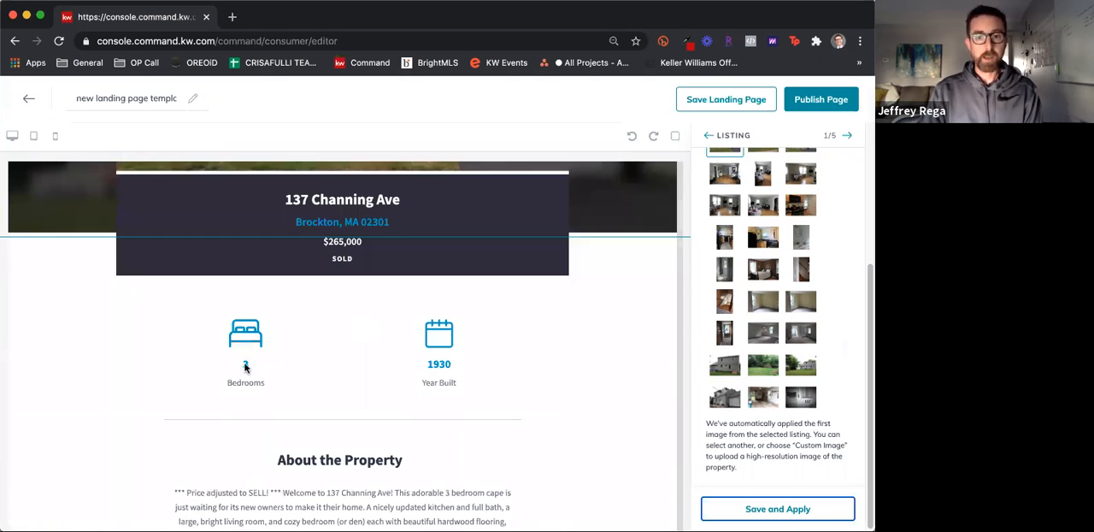
{"action": "scroll", "coordinate": [270, 295], "scroll_direction": "down", "scroll_amount": 4}
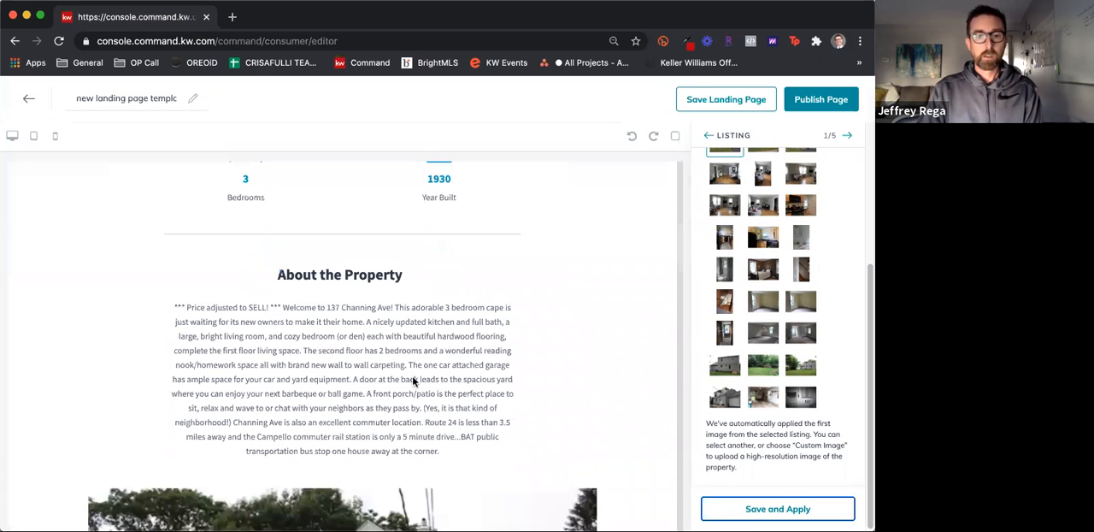
{"action": "scroll", "coordinate": [395, 372], "scroll_direction": "down", "scroll_amount": 5}
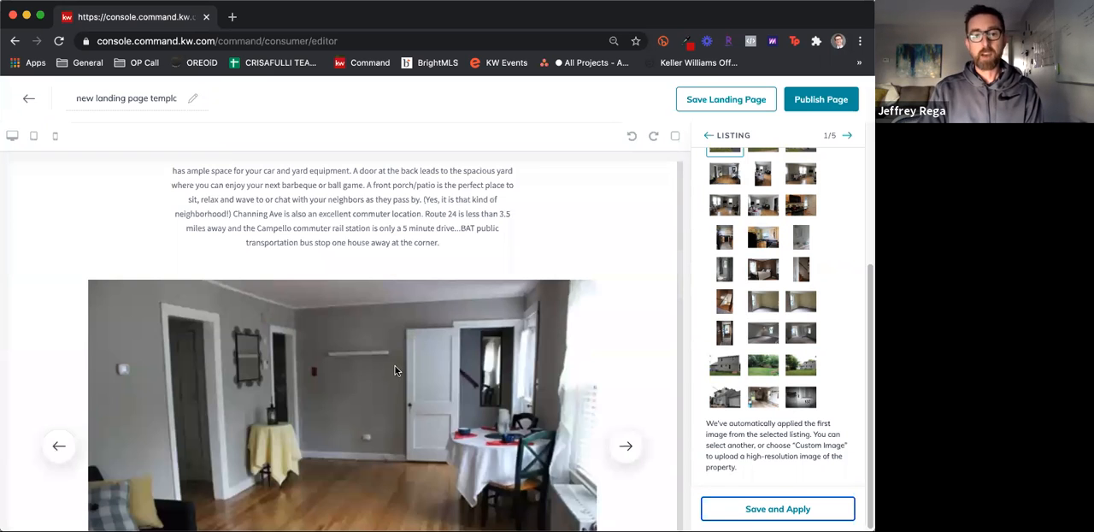
{"action": "scroll", "coordinate": [396, 369], "scroll_direction": "down", "scroll_amount": 6}
{"action": "left_click", "coordinate": [443, 395]}
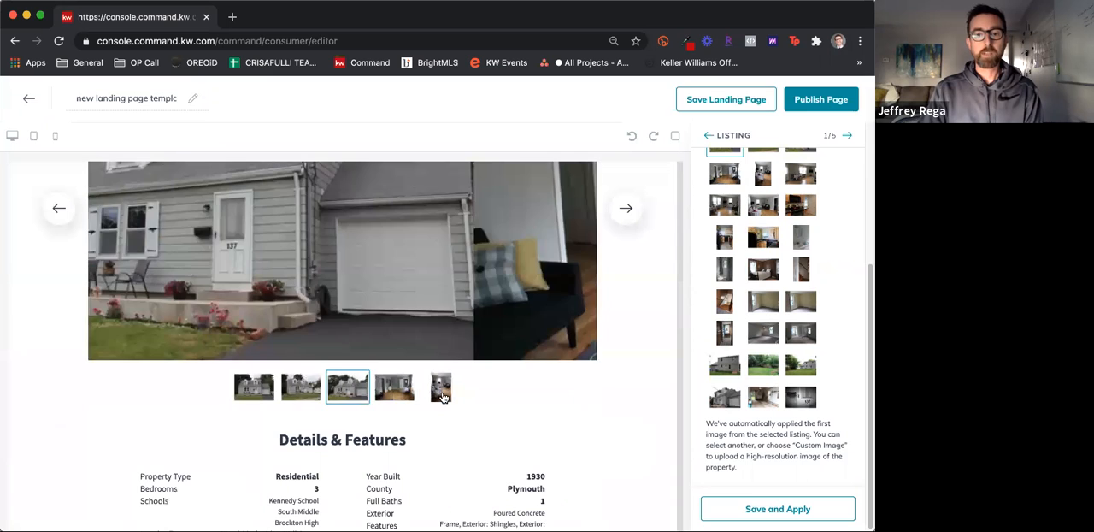
{"action": "left_click", "coordinate": [626, 211]}
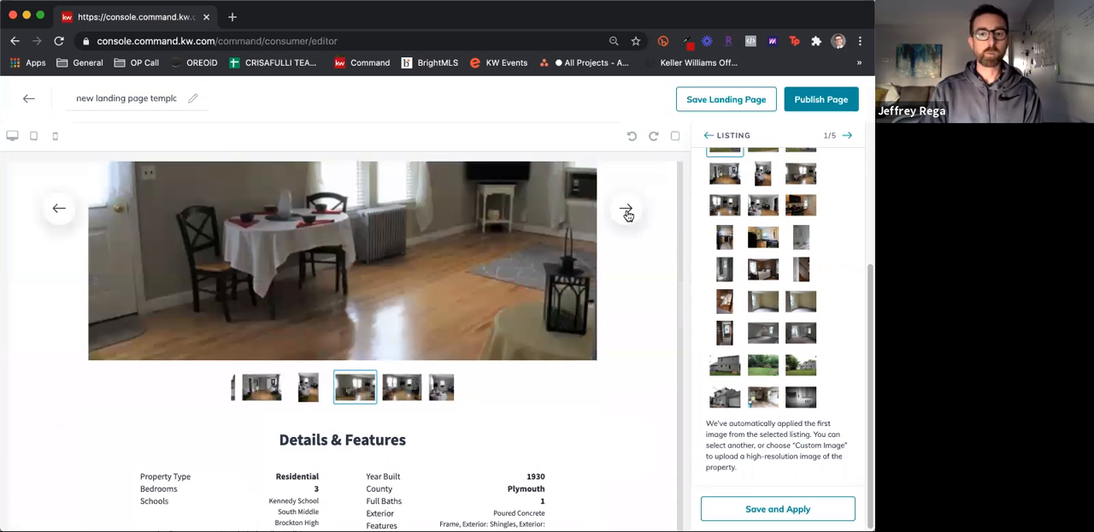
{"action": "left_click", "coordinate": [626, 212]}
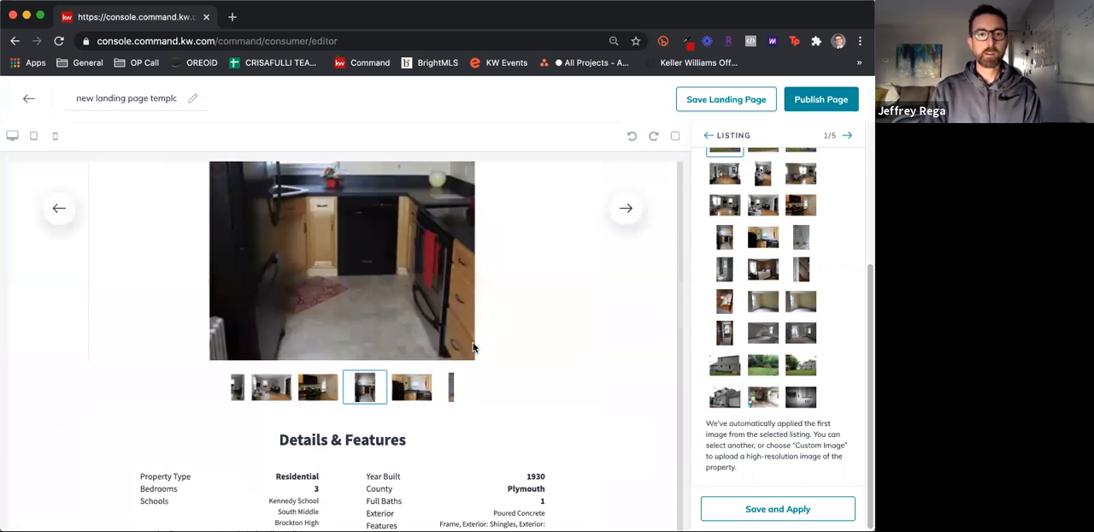
Examine the rest of the landing page, from property details and map through the lead form, agent branding and app sections
{"action": "scroll", "coordinate": [472, 346], "scroll_direction": "down", "scroll_amount": 5}
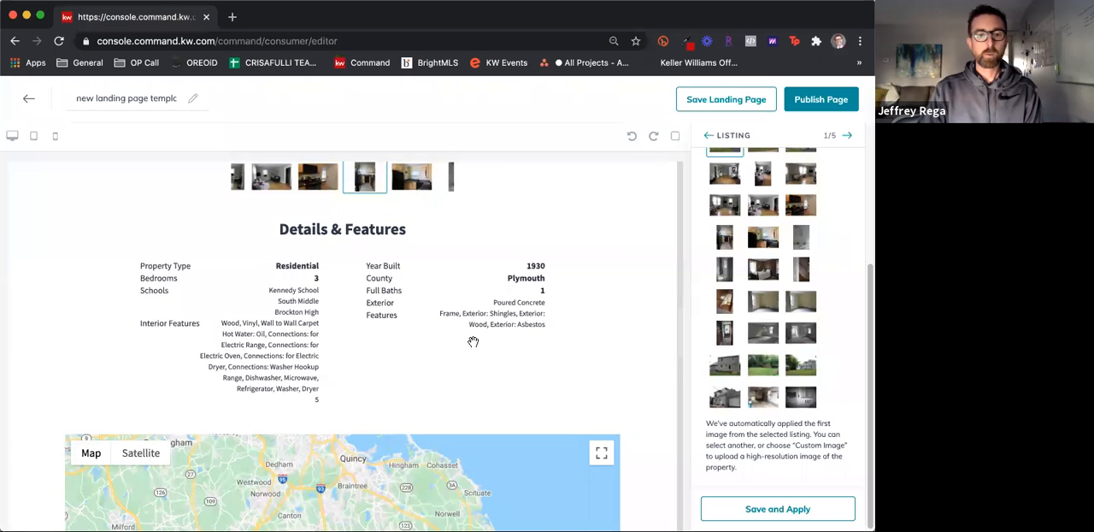
{"action": "scroll", "coordinate": [472, 342], "scroll_direction": "down", "scroll_amount": 4}
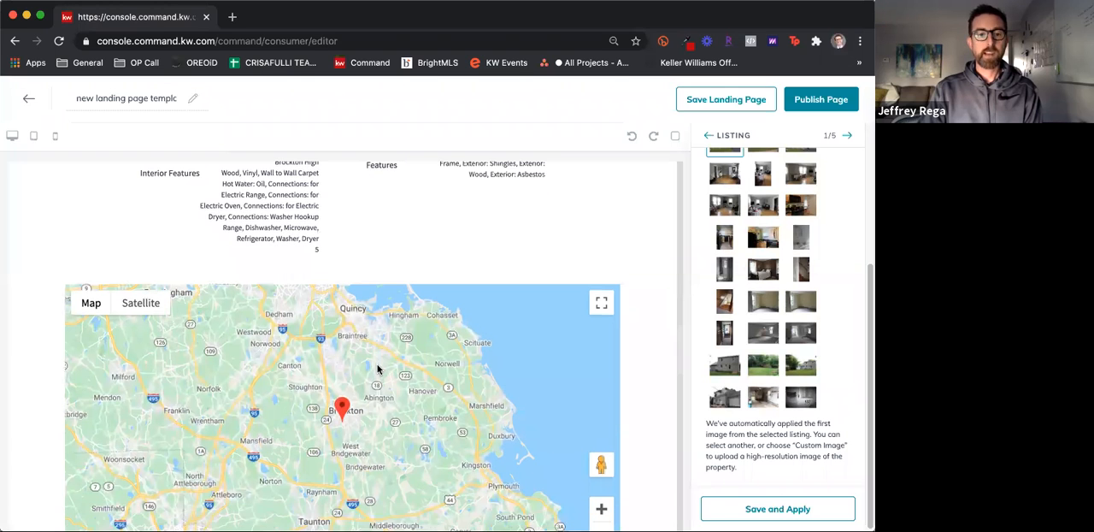
{"action": "scroll", "coordinate": [378, 368], "scroll_direction": "down", "scroll_amount": 10}
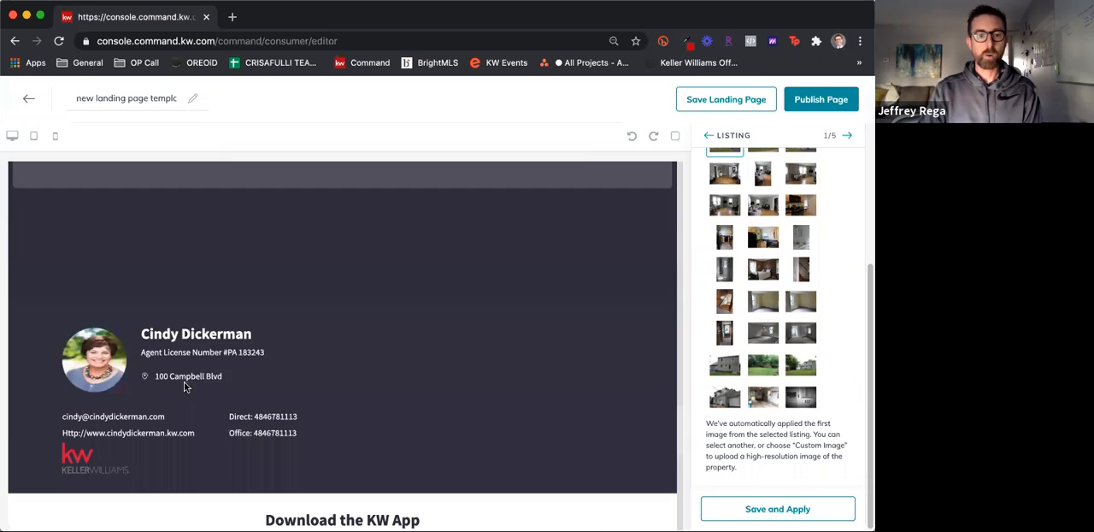
{"action": "scroll", "coordinate": [236, 365], "scroll_direction": "up", "scroll_amount": 5}
{"action": "scroll", "coordinate": [236, 365], "scroll_direction": "down", "scroll_amount": 5}
{"action": "scroll", "coordinate": [237, 372], "scroll_direction": "up", "scroll_amount": 5}
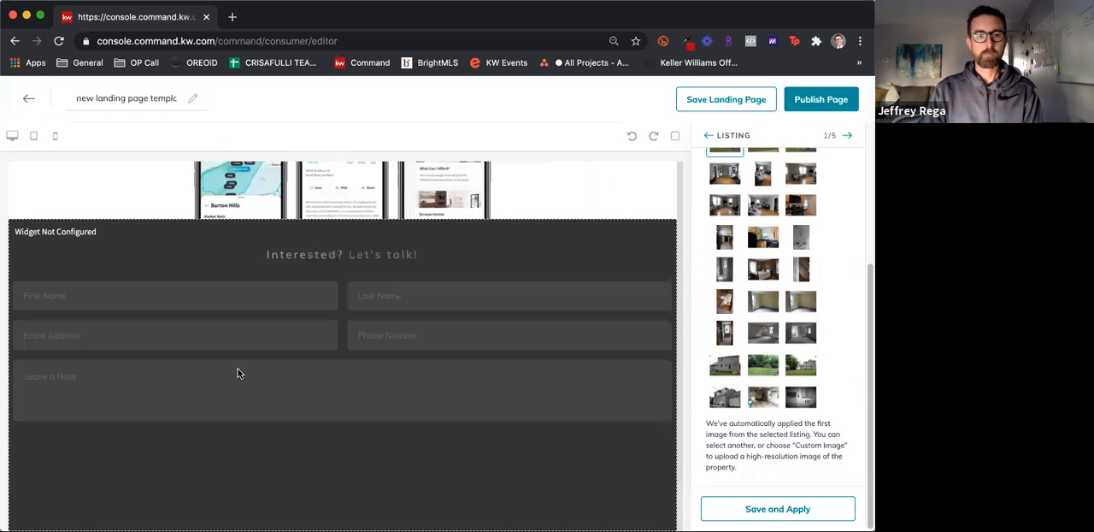
{"action": "scroll", "coordinate": [237, 373], "scroll_direction": "up", "scroll_amount": 10}
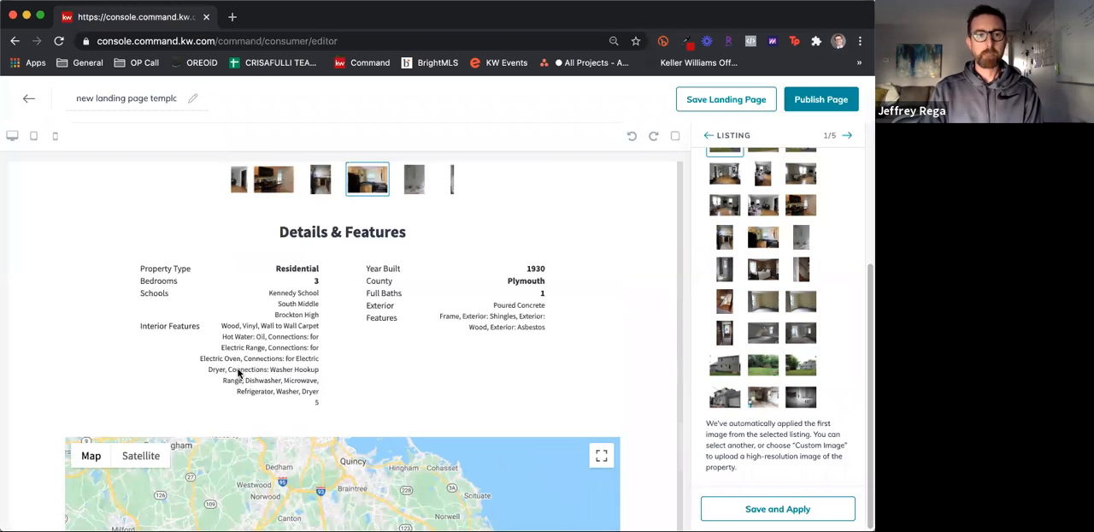
{"action": "scroll", "coordinate": [254, 374], "scroll_direction": "up", "scroll_amount": 3}
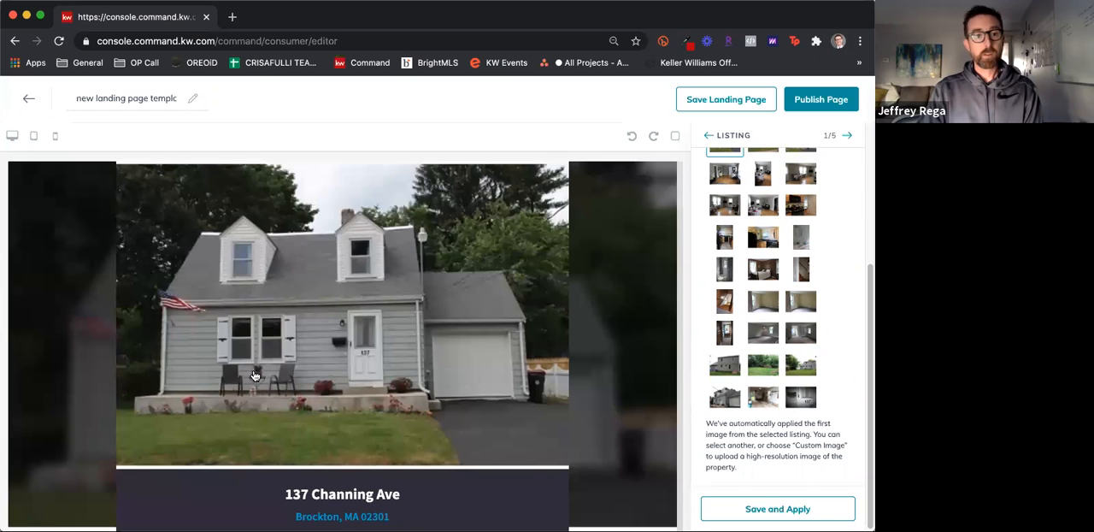
Preview the landing page in tablet and mobile layouts, expanding all of the listing's details and features in the mobile view
{"action": "left_click", "coordinate": [34, 136]}
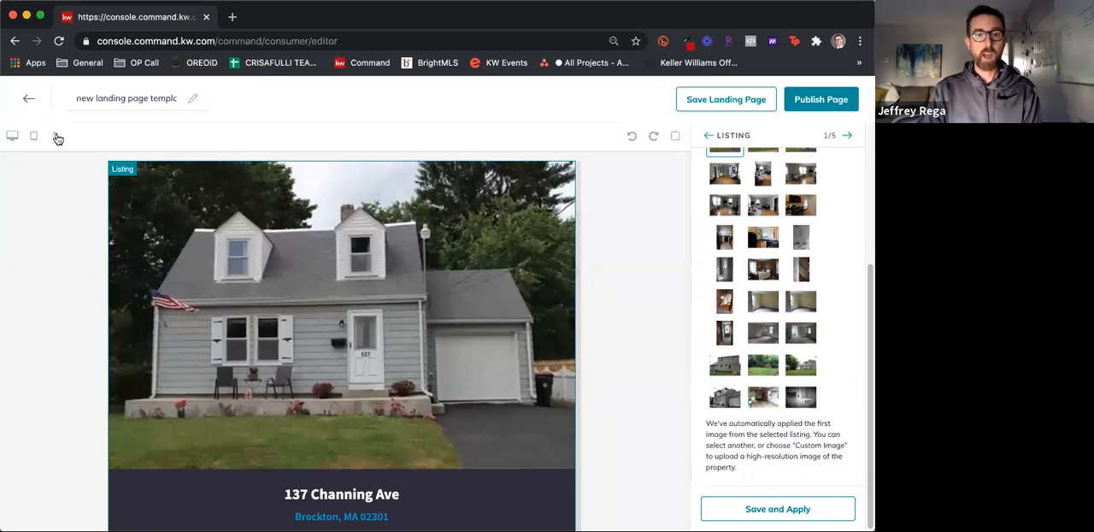
{"action": "left_click", "coordinate": [55, 136]}
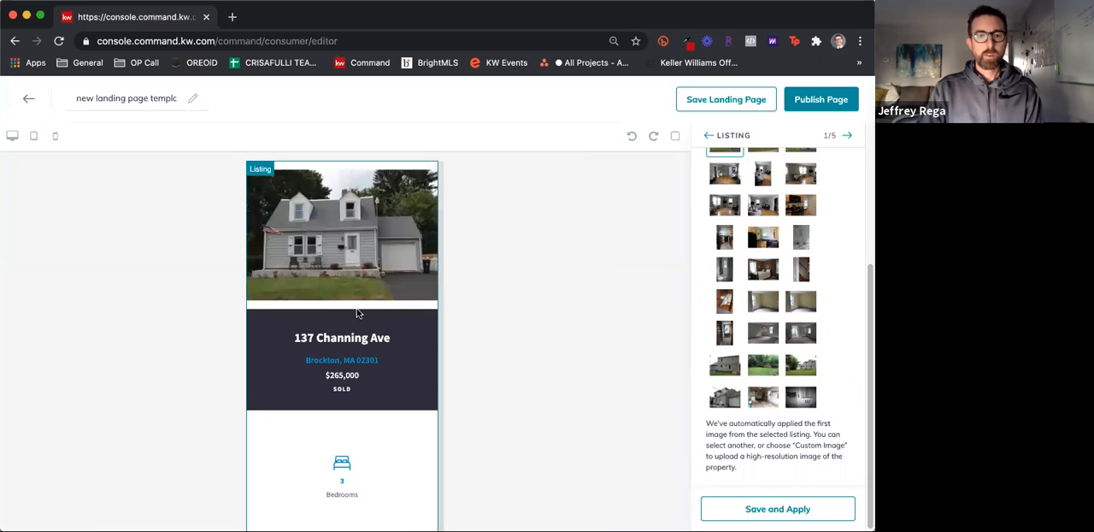
{"action": "scroll", "coordinate": [356, 314], "scroll_direction": "down", "scroll_amount": 3}
{"action": "scroll", "coordinate": [355, 315], "scroll_direction": "down", "scroll_amount": 5}
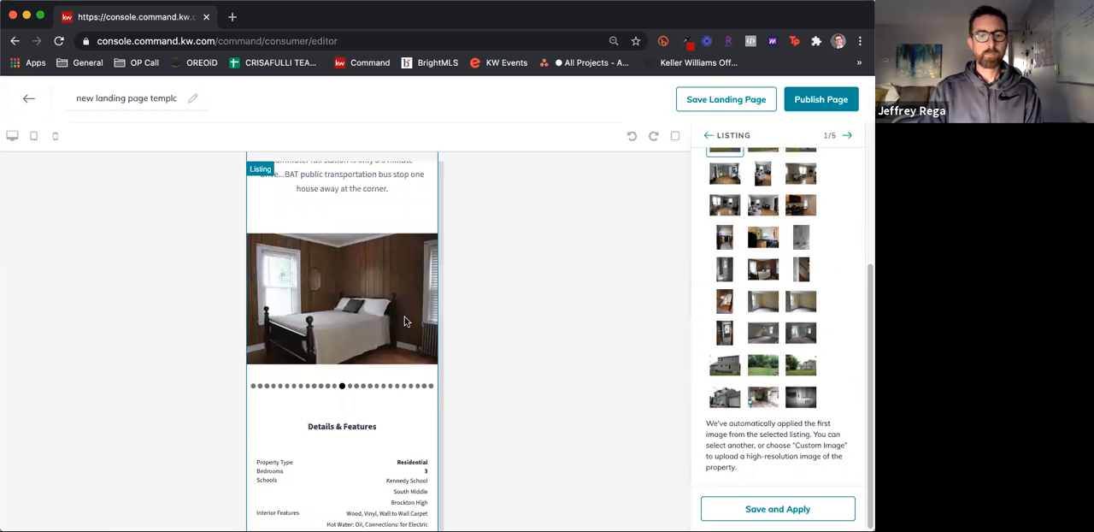
{"action": "scroll", "coordinate": [406, 322], "scroll_direction": "down", "scroll_amount": 1}
{"action": "scroll", "coordinate": [406, 321], "scroll_direction": "down", "scroll_amount": 3}
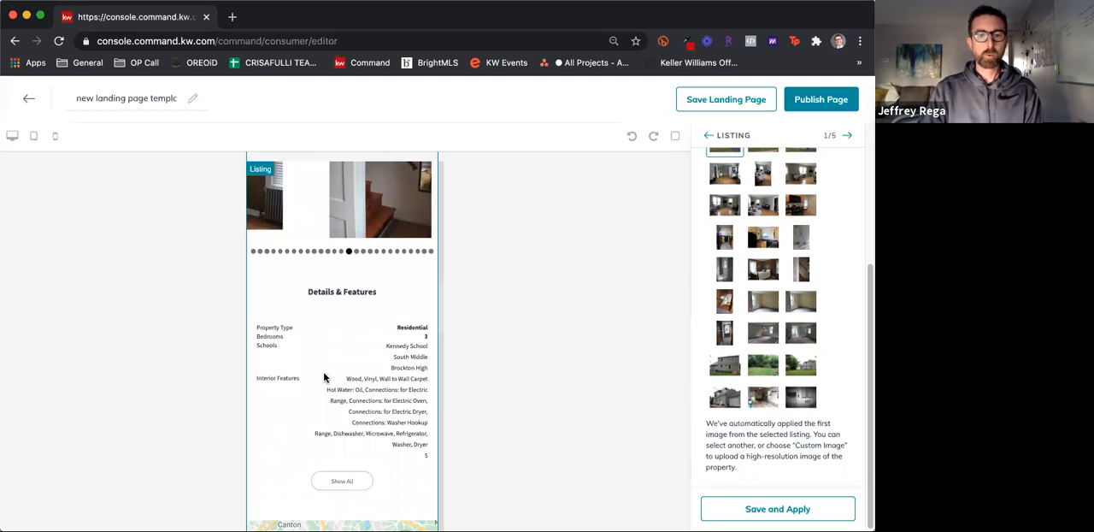
{"action": "scroll", "coordinate": [346, 398], "scroll_direction": "down", "scroll_amount": 3}
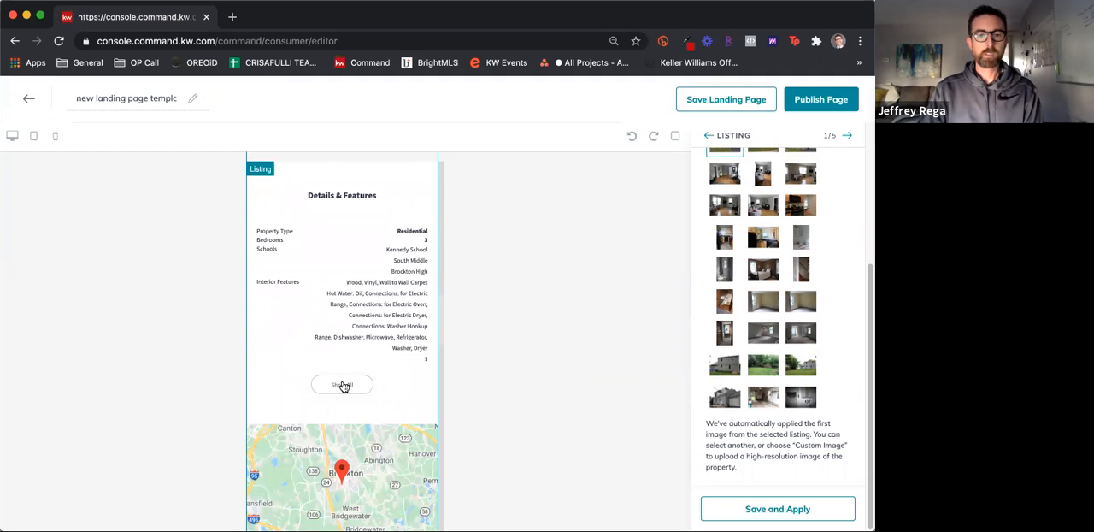
{"action": "left_click", "coordinate": [366, 386]}
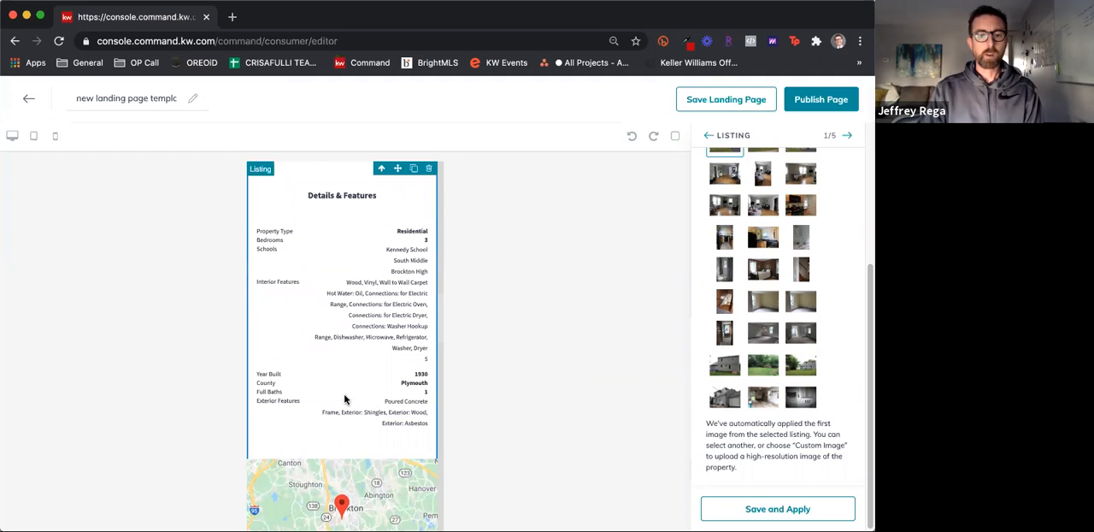
{"action": "scroll", "coordinate": [221, 237], "scroll_direction": "up", "scroll_amount": 15}
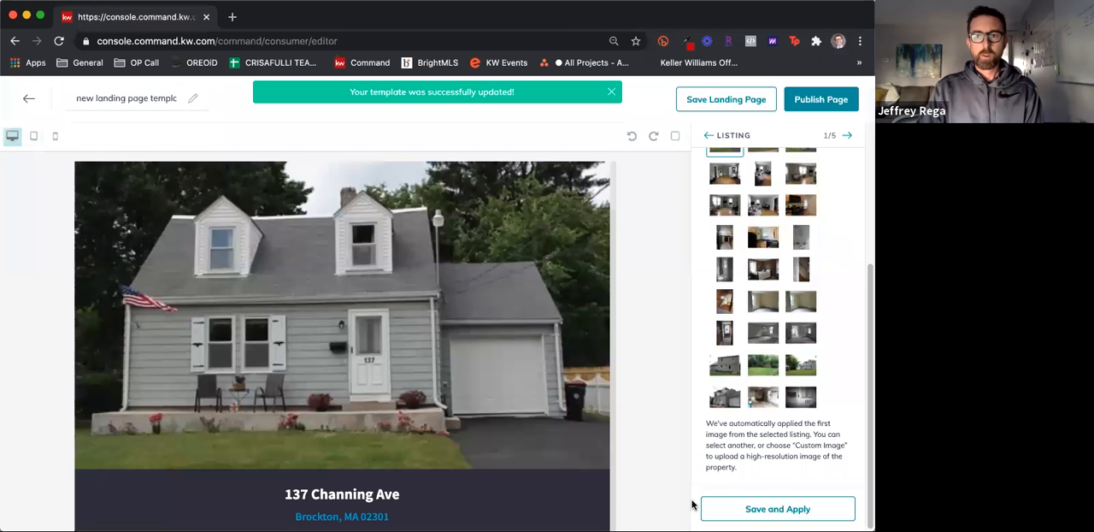
Set the first Lead Form widget's header text to "Want more Info?" and save and apply it
{"action": "left_click", "coordinate": [846, 137]}
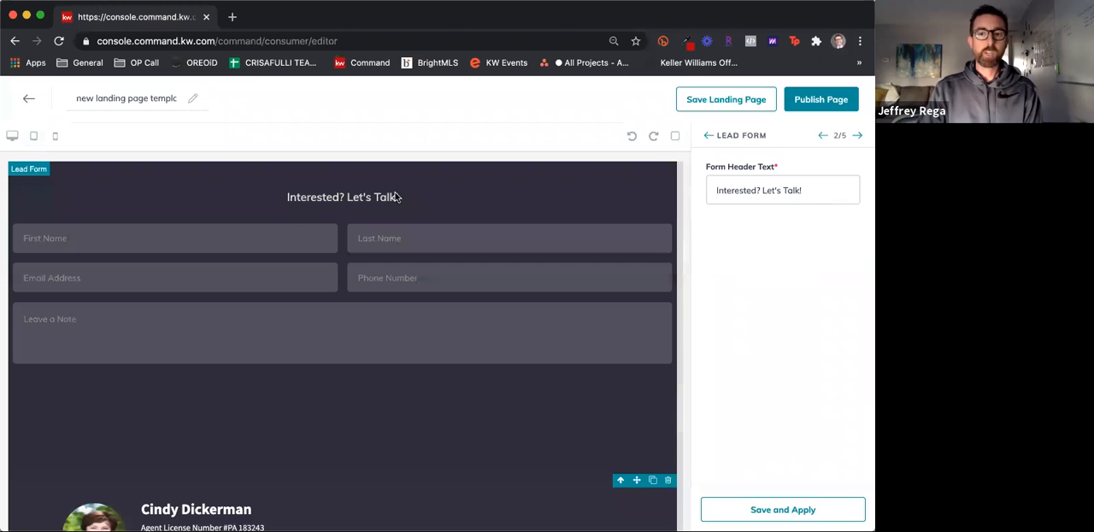
{"action": "left_click", "coordinate": [804, 190]}
{"action": "left_click_drag", "start_coordinate": [804, 190], "coordinate": [691, 190]}
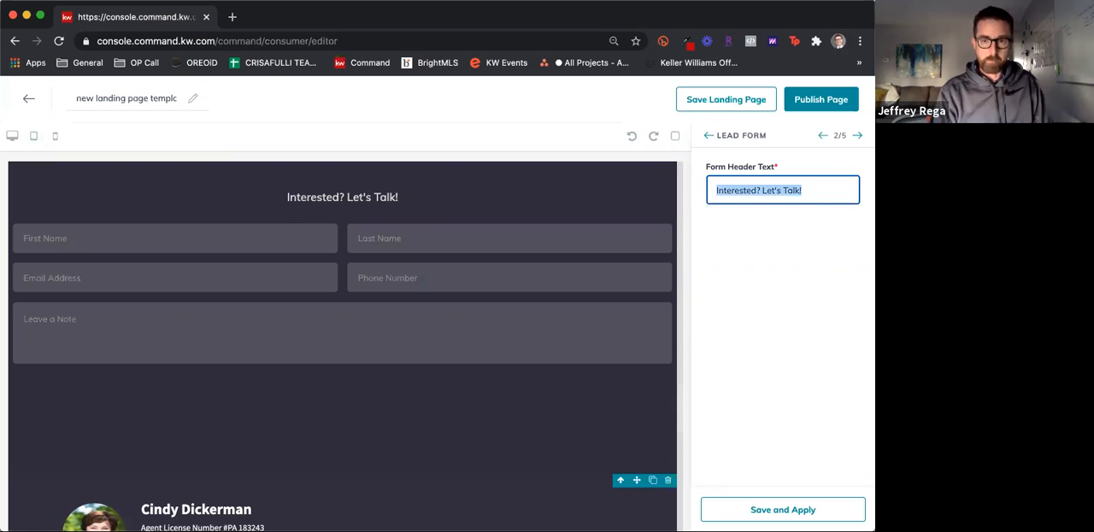
{"action": "type", "text": "Want more Info?"}
{"action": "left_click", "coordinate": [798, 326]}
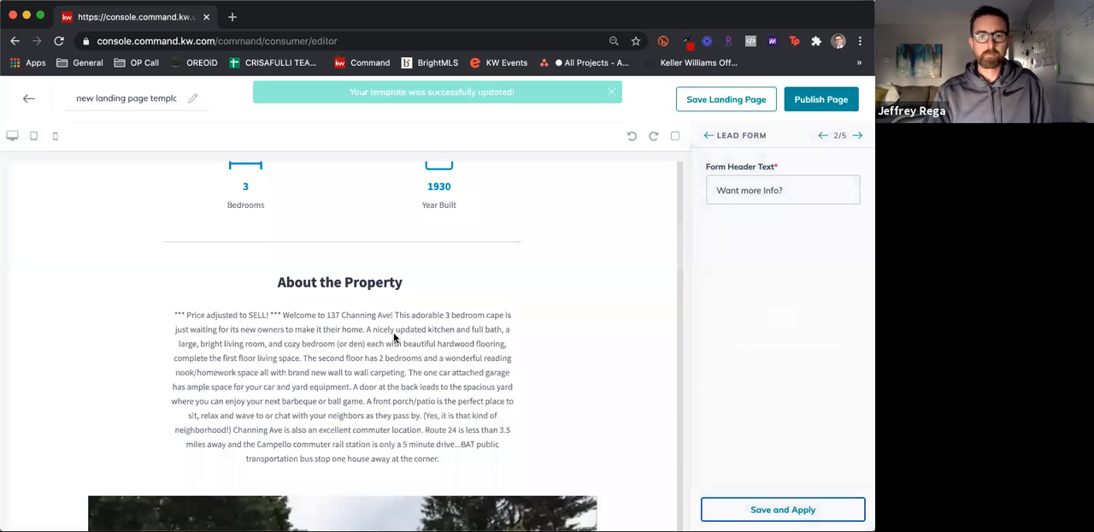
Check the lead form header and the neighbouring sections on the landing page after applying the change
{"action": "scroll", "coordinate": [394, 338], "scroll_direction": "down", "scroll_amount": 8}
{"action": "scroll", "coordinate": [394, 338], "scroll_direction": "down", "scroll_amount": 10}
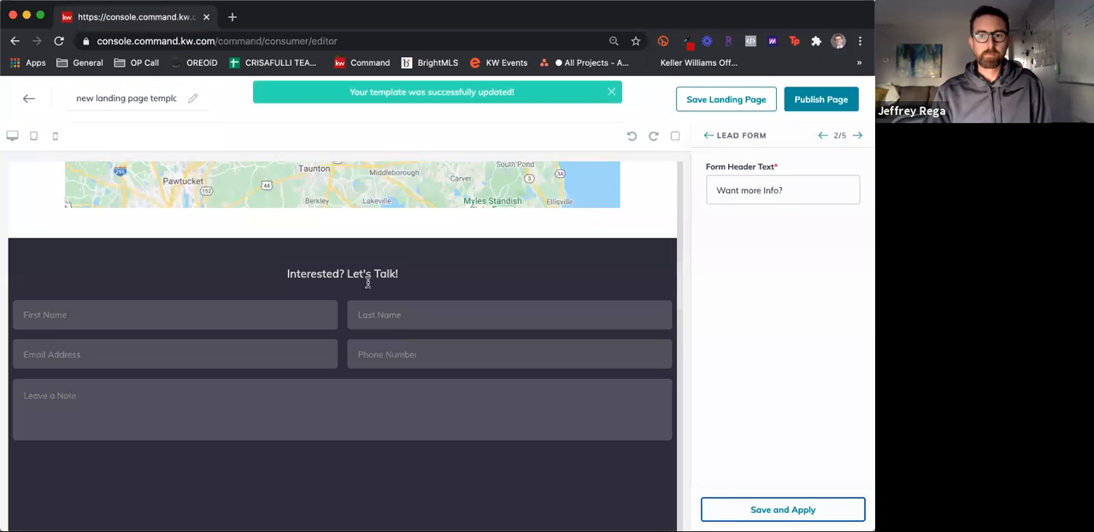
{"action": "scroll", "coordinate": [368, 284], "scroll_direction": "down", "scroll_amount": 8}
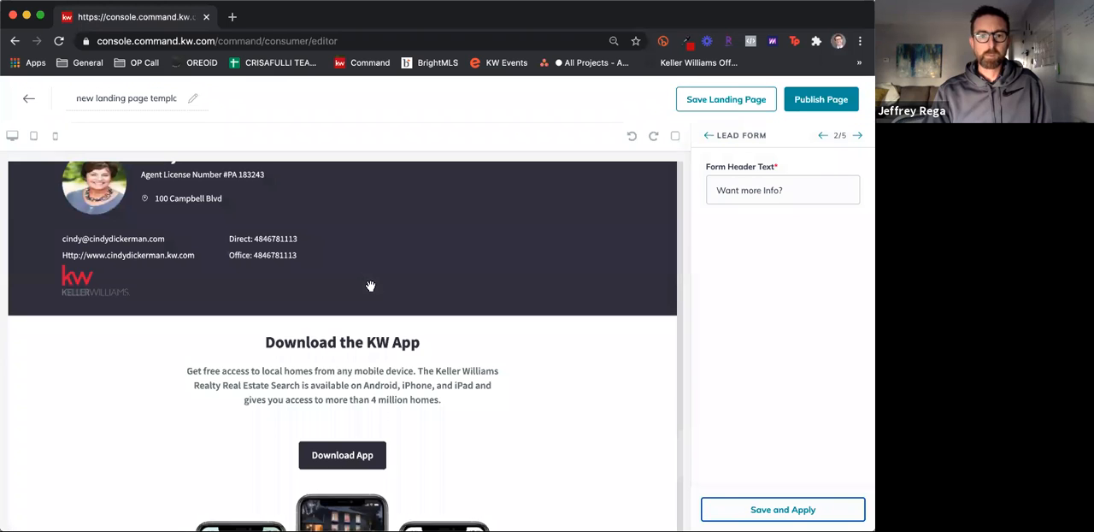
{"action": "scroll", "coordinate": [370, 286], "scroll_direction": "up", "scroll_amount": 8}
{"action": "scroll", "coordinate": [371, 288], "scroll_direction": "up", "scroll_amount": 10}
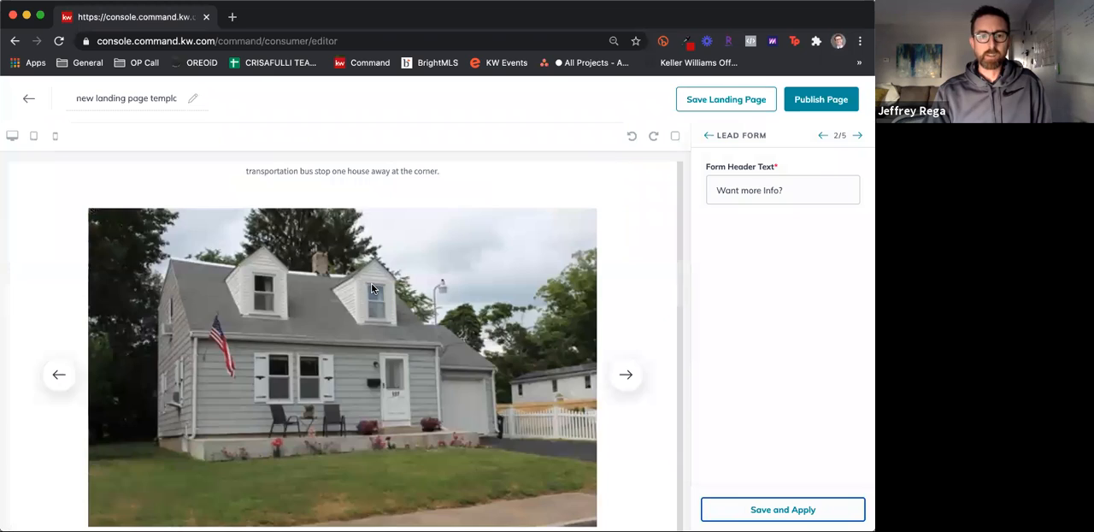
{"action": "scroll", "coordinate": [373, 289], "scroll_direction": "up", "scroll_amount": 5}
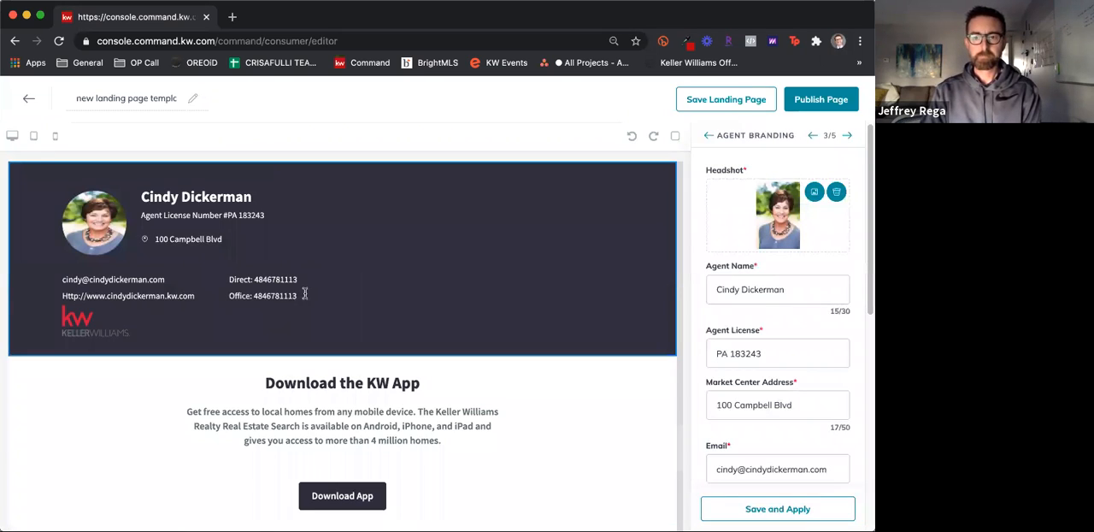
Advance through the Download My App and final Lead Form widgets, apply their default settings, and save the landing page as a draft
{"action": "left_click", "coordinate": [847, 137]}
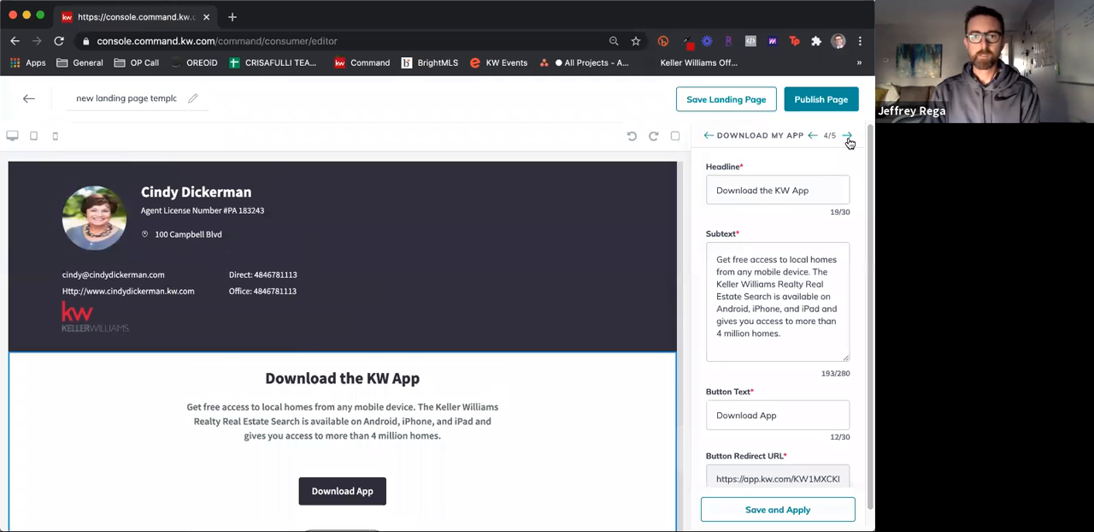
{"action": "left_click", "coordinate": [847, 136]}
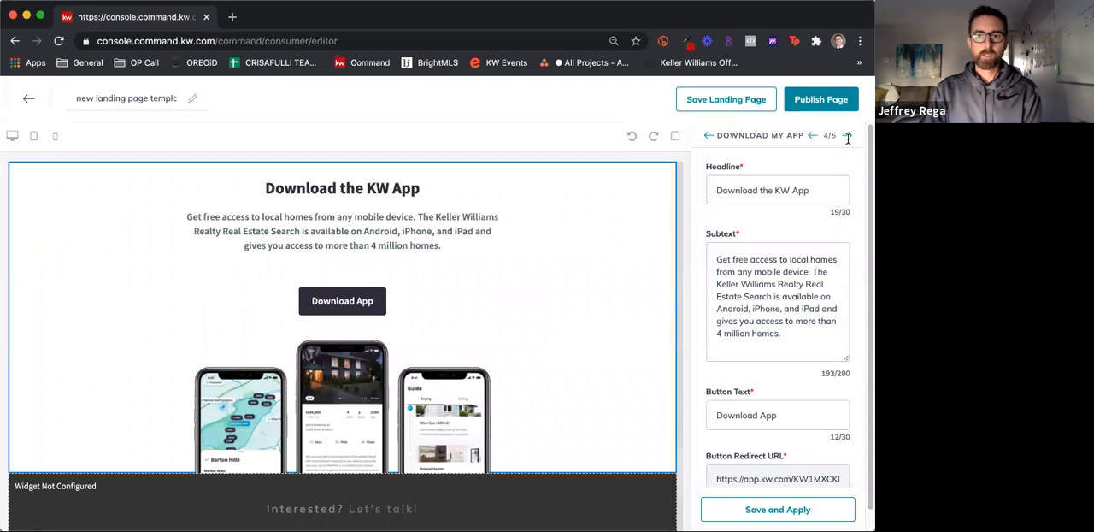
{"action": "left_click", "coordinate": [791, 511]}
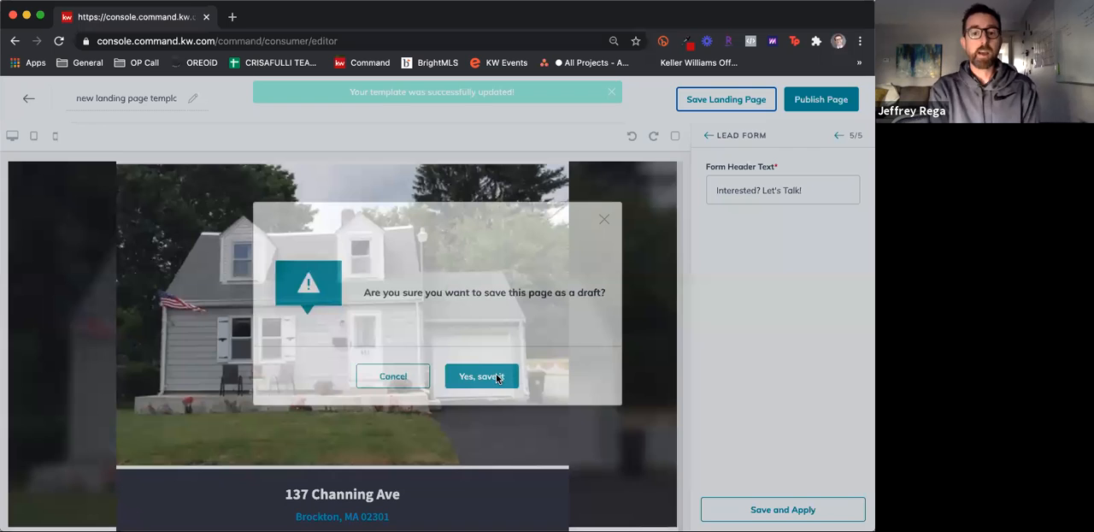
{"action": "left_click", "coordinate": [496, 377]}
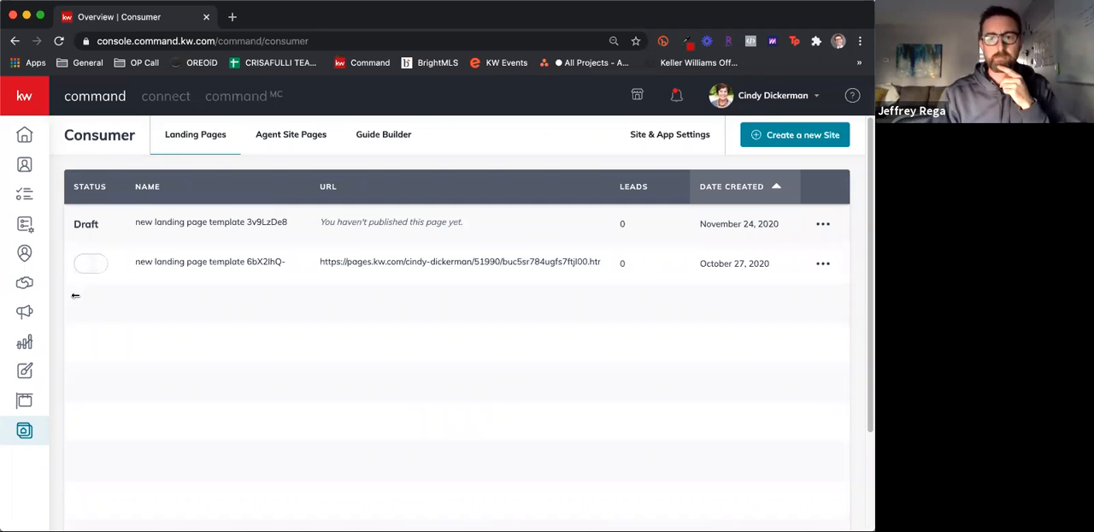
Reopen the draft landing page created November 24, 2020 for editing and publish it so that it is visible to others
{"action": "left_click", "coordinate": [823, 226]}
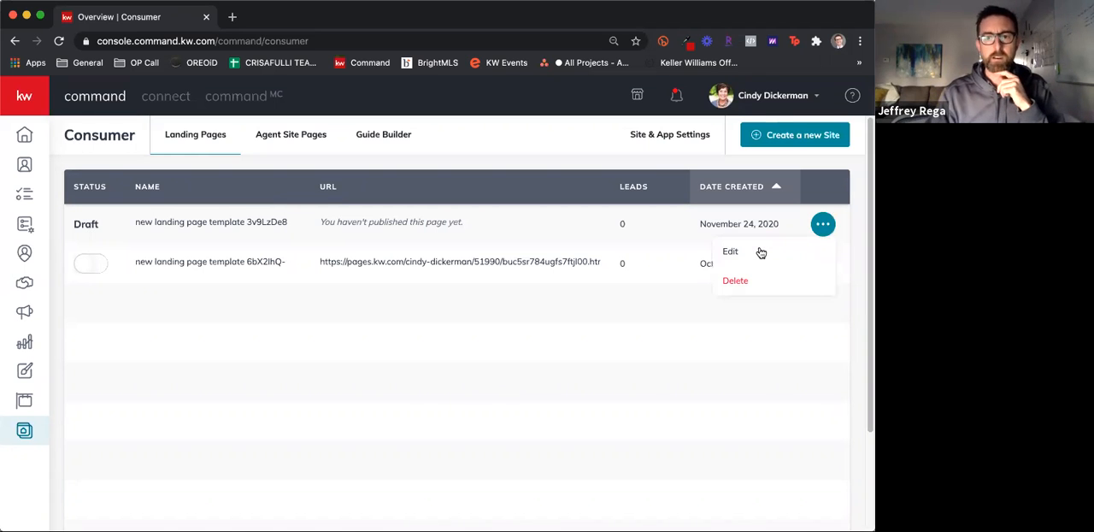
{"action": "left_click", "coordinate": [757, 252]}
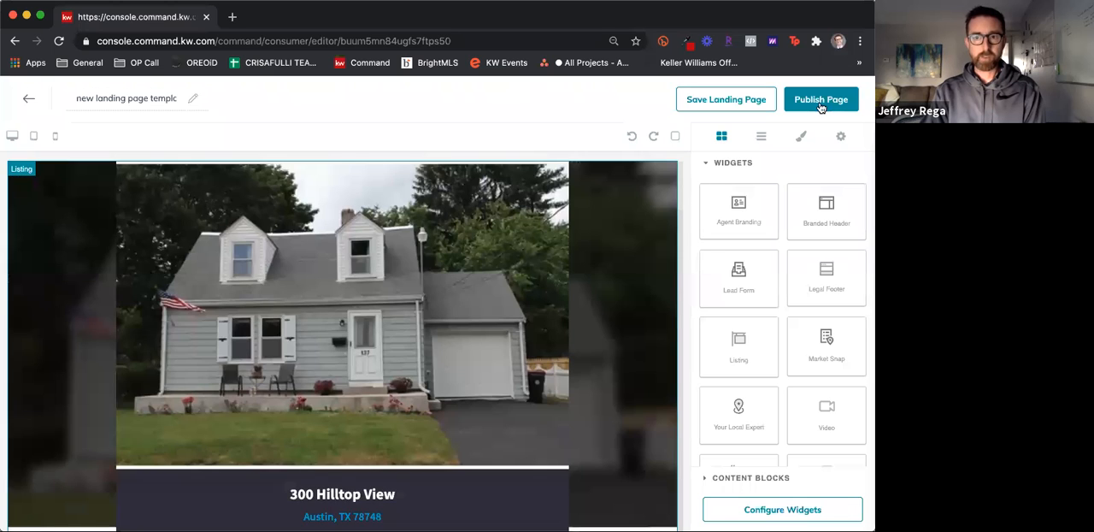
{"action": "left_click", "coordinate": [818, 100]}
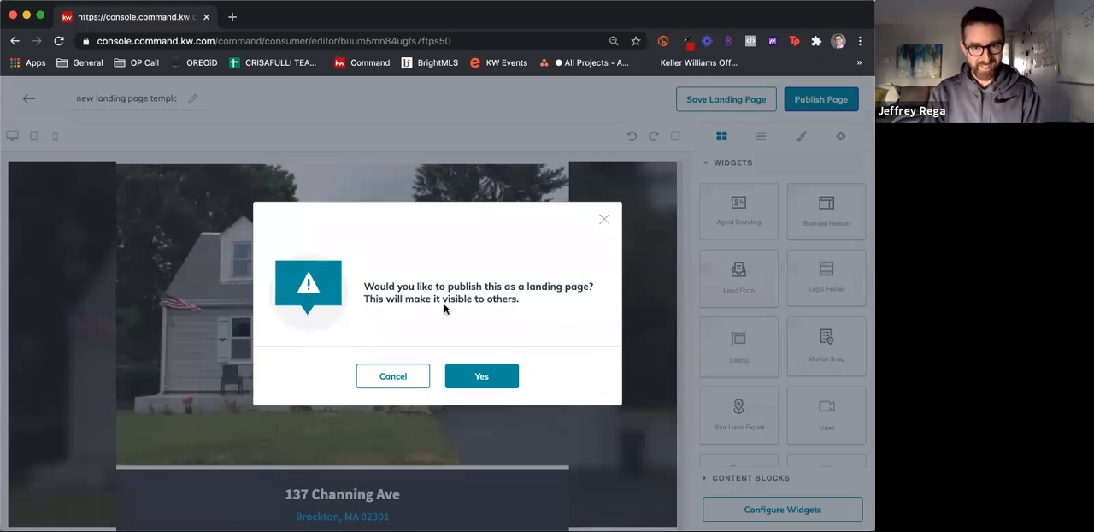
{"action": "left_click", "coordinate": [493, 382]}
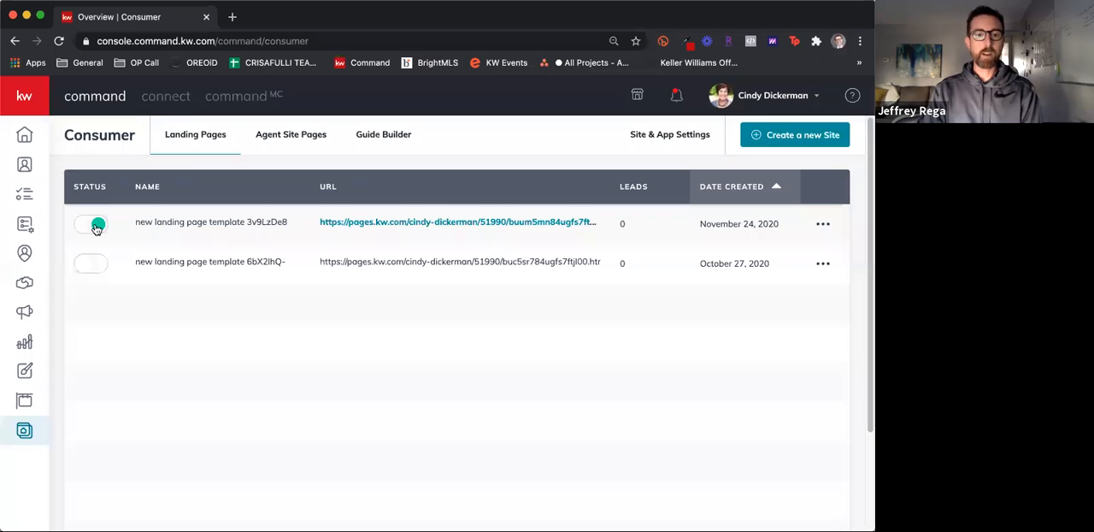
{"action": "left_click", "coordinate": [98, 225]}
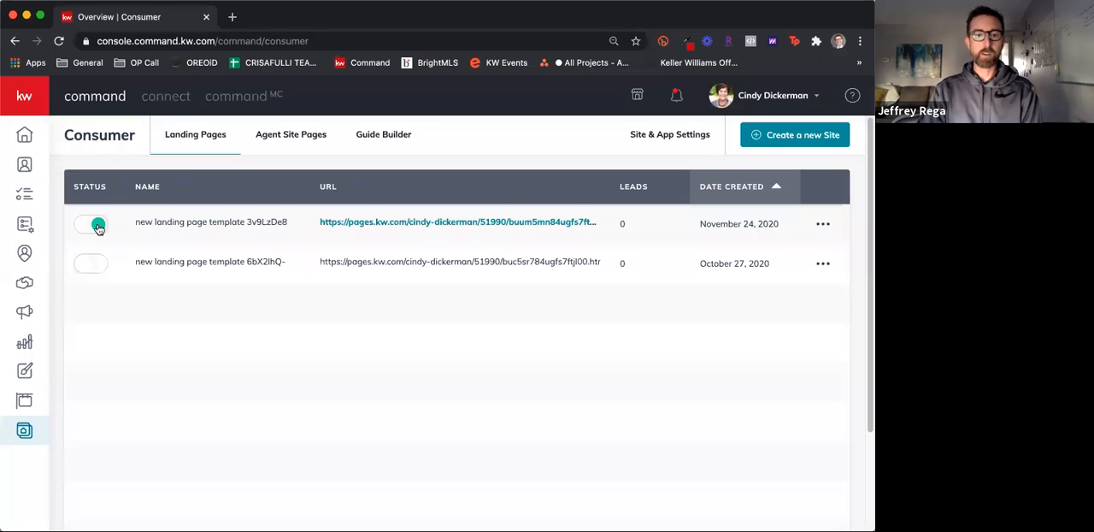
View the published landing page at its public URL, look through the property content, and close it
{"action": "left_click", "coordinate": [481, 224]}
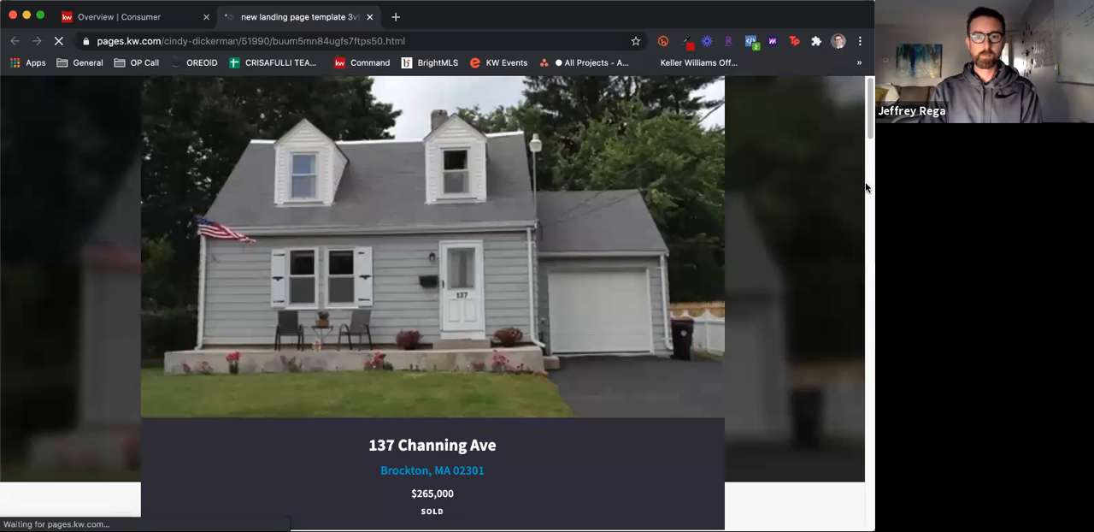
{"action": "left_click", "coordinate": [866, 187]}
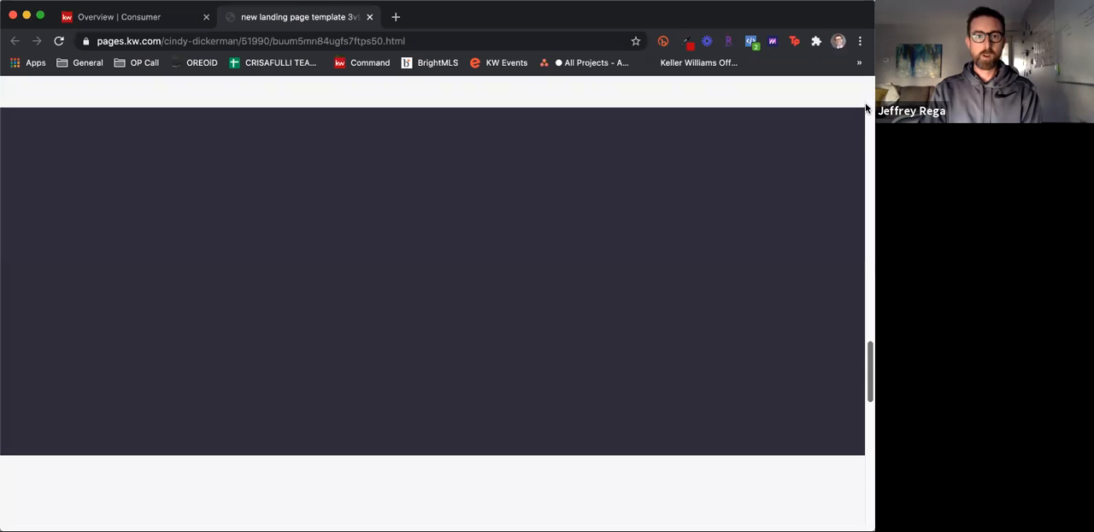
{"action": "left_click", "coordinate": [866, 109]}
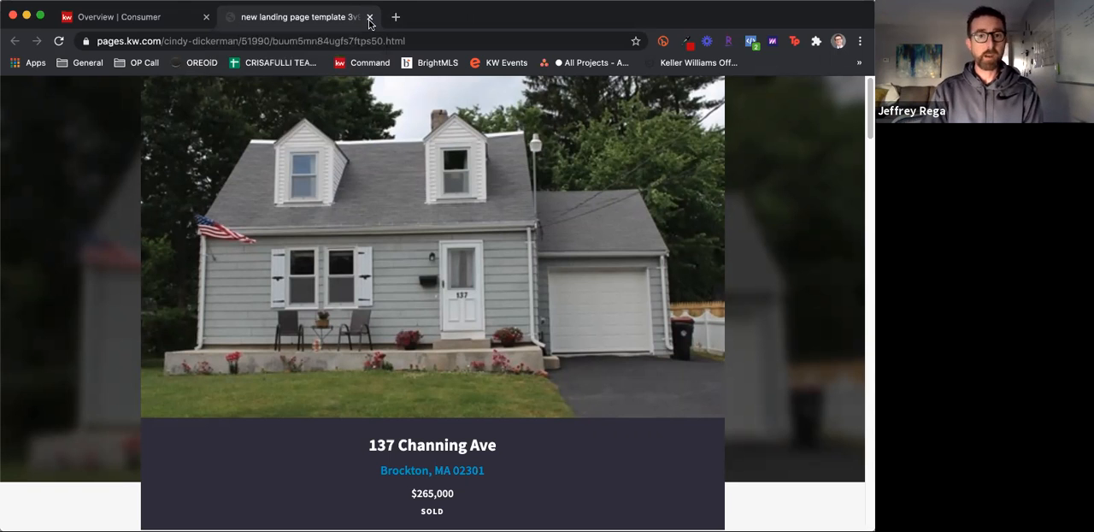
{"action": "key", "text": "super+w"}
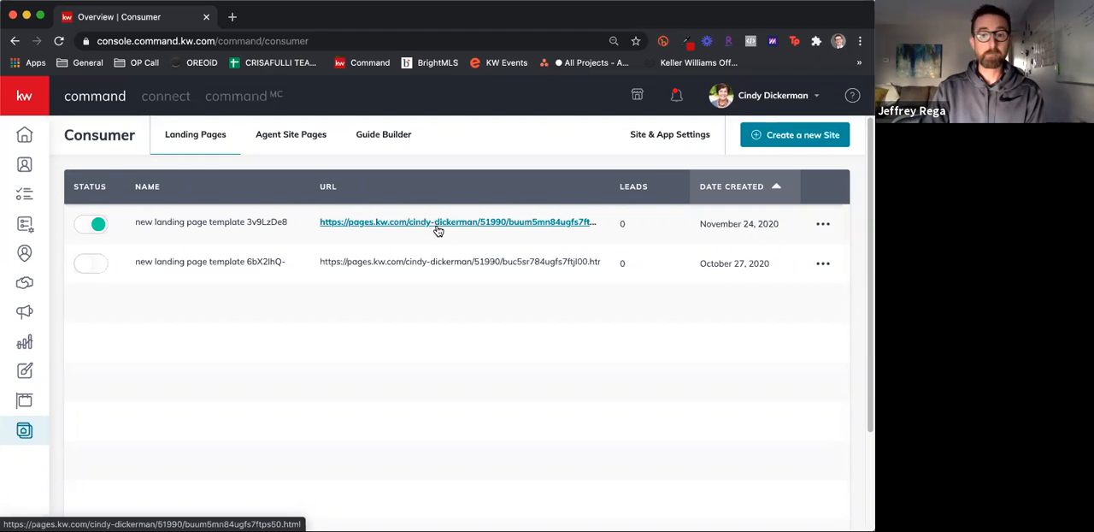
Rename the landing page created November 24, 2020 with the listing's street address and republish it so that it is visible to others
{"action": "left_click", "coordinate": [824, 227]}
{"action": "left_click", "coordinate": [759, 250]}
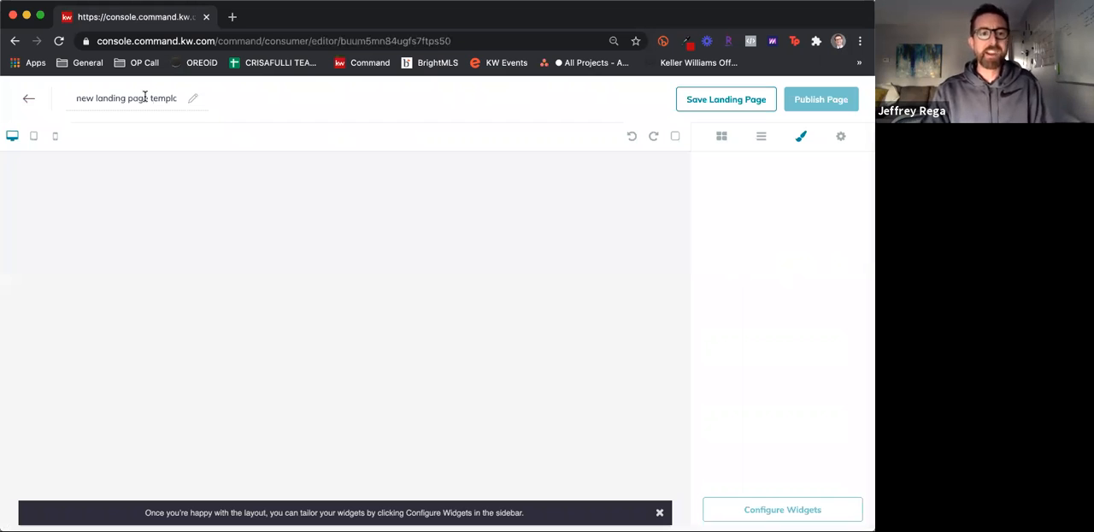
{"action": "left_click", "coordinate": [145, 97]}
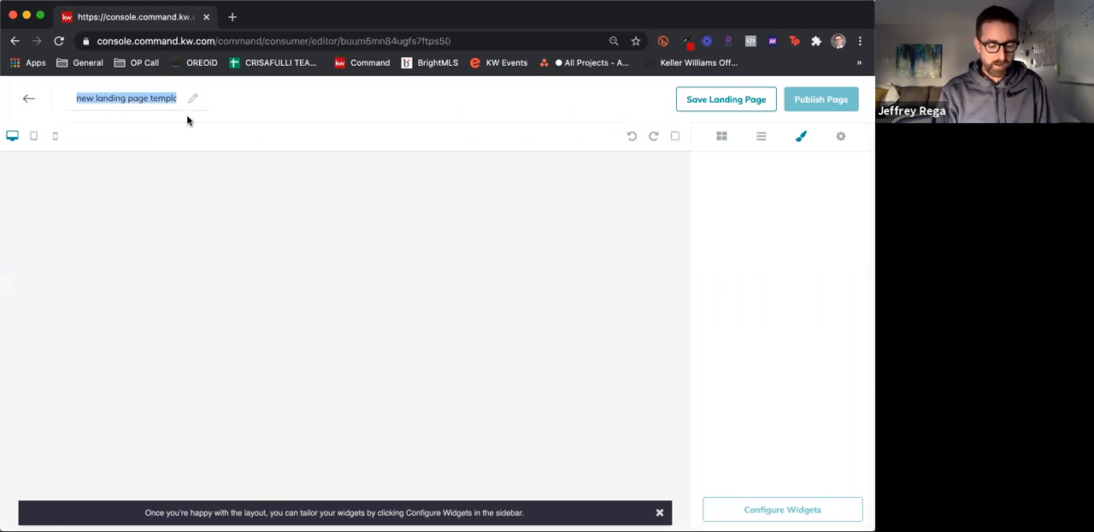
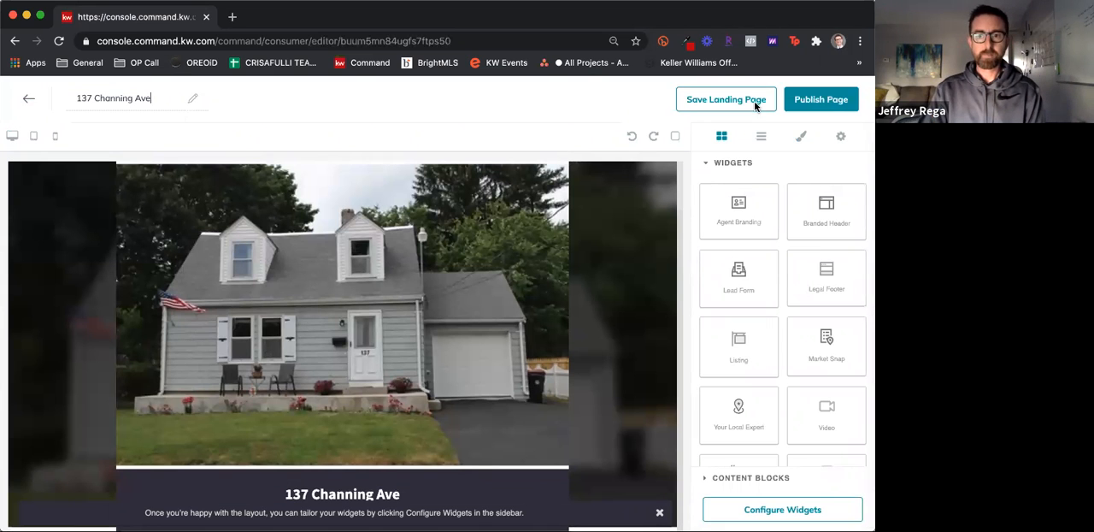
{"action": "left_click", "coordinate": [830, 101]}
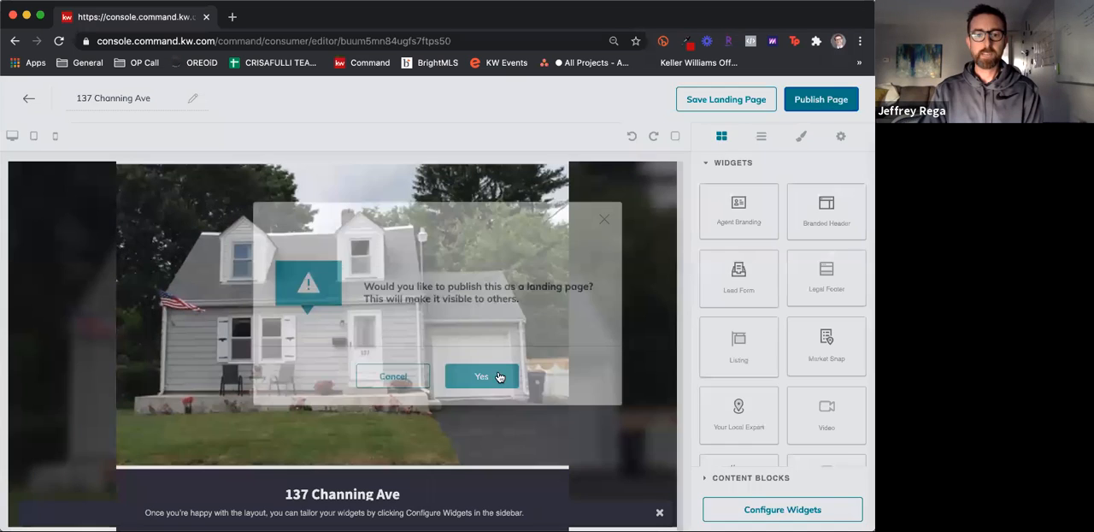
{"action": "left_click", "coordinate": [497, 376]}
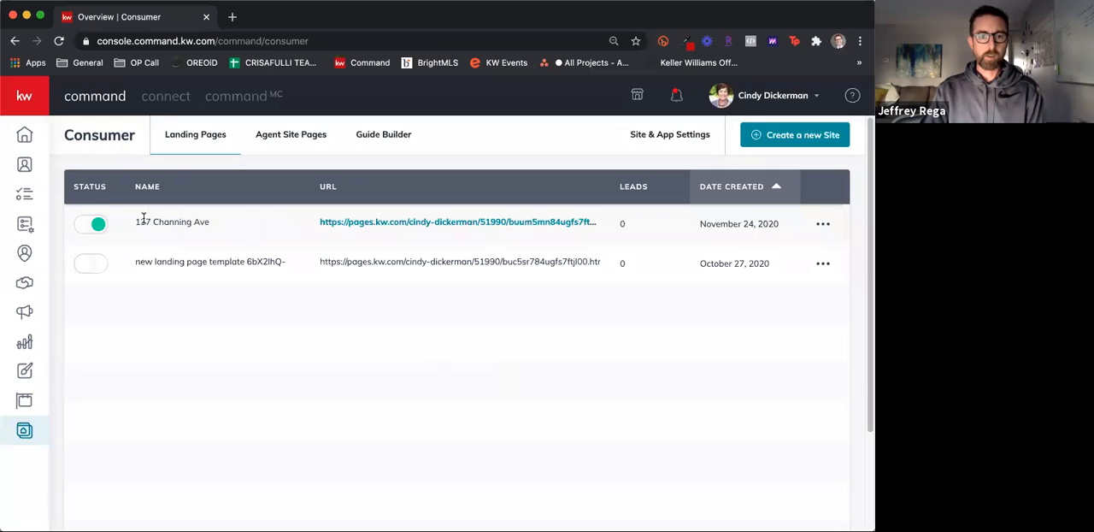
View the renamed landing page at its public URL and return to the landing pages list
{"action": "left_click", "coordinate": [394, 222]}
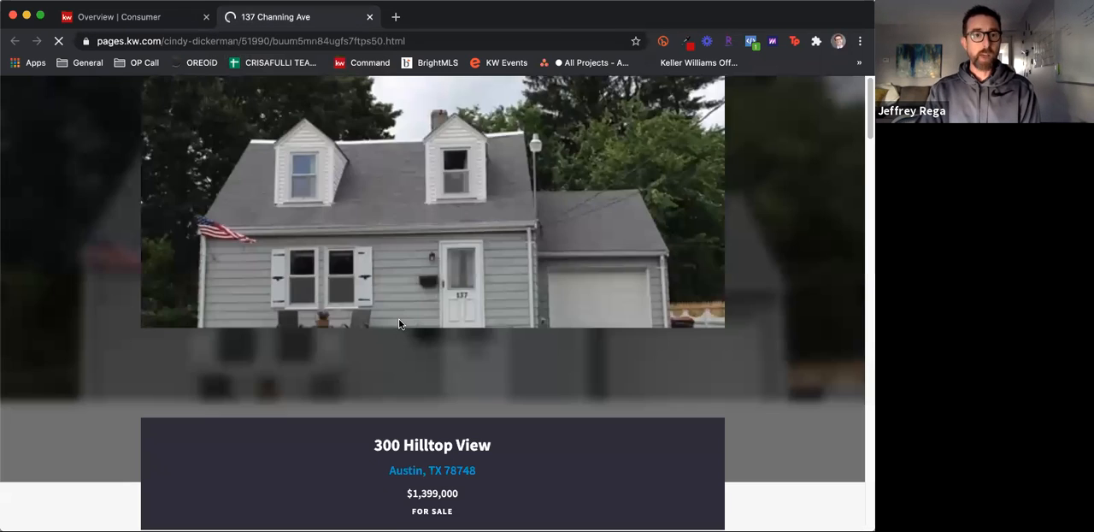
{"action": "left_click", "coordinate": [145, 18]}
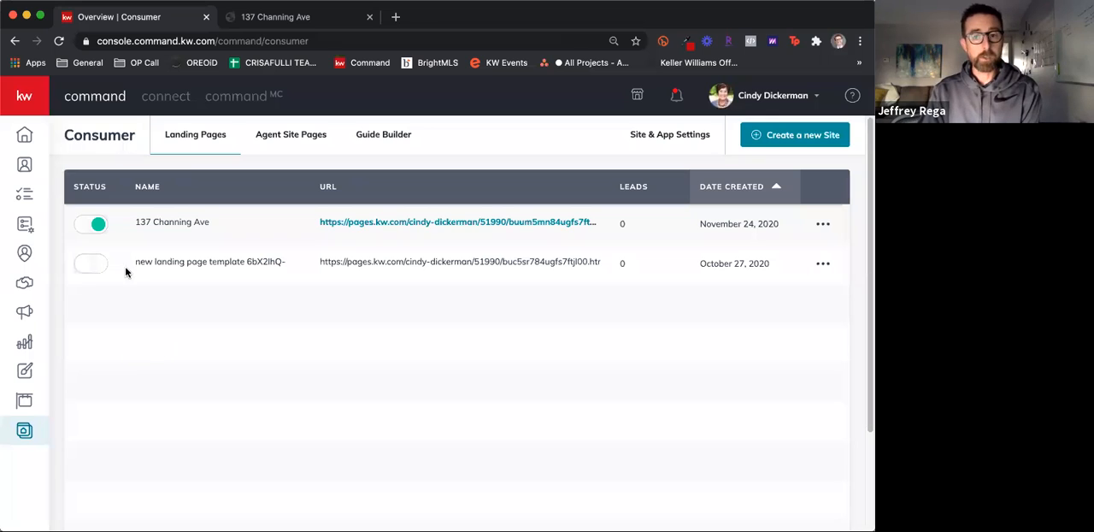
Switch the renamed landing page's status to inactive, back to active, and to inactive again, confirming each change
{"action": "left_click", "coordinate": [91, 223]}
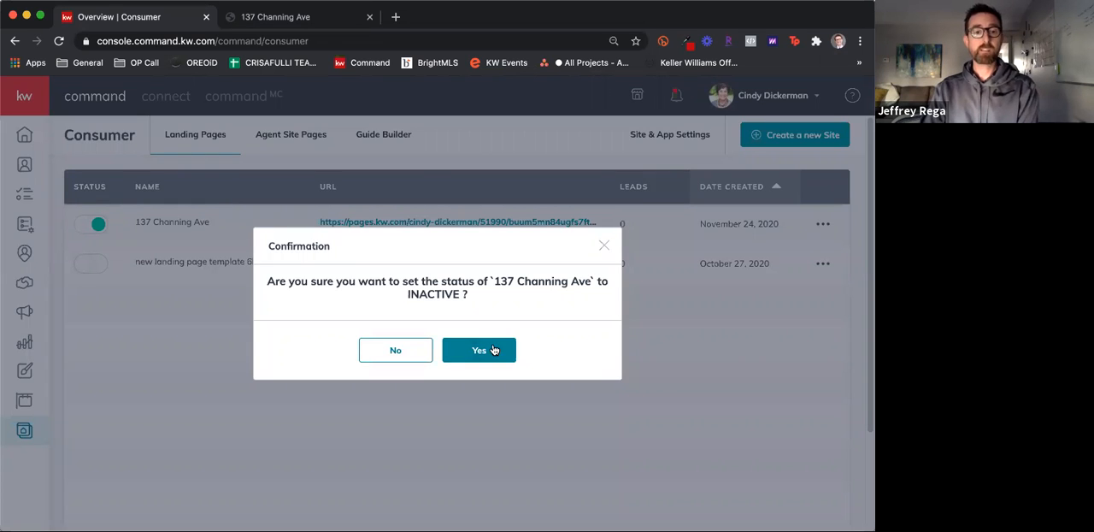
{"action": "left_click", "coordinate": [493, 349]}
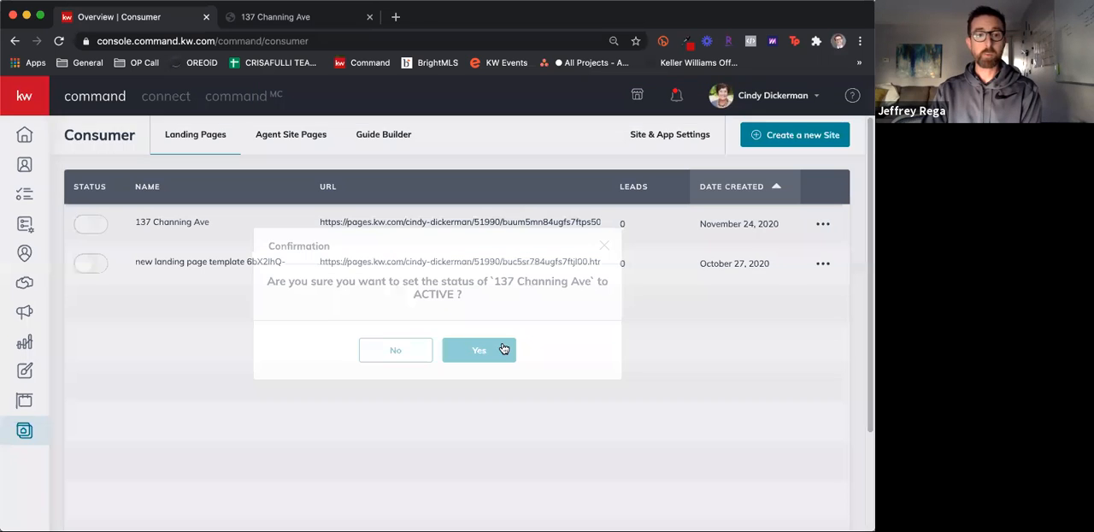
{"action": "left_click", "coordinate": [478, 350]}
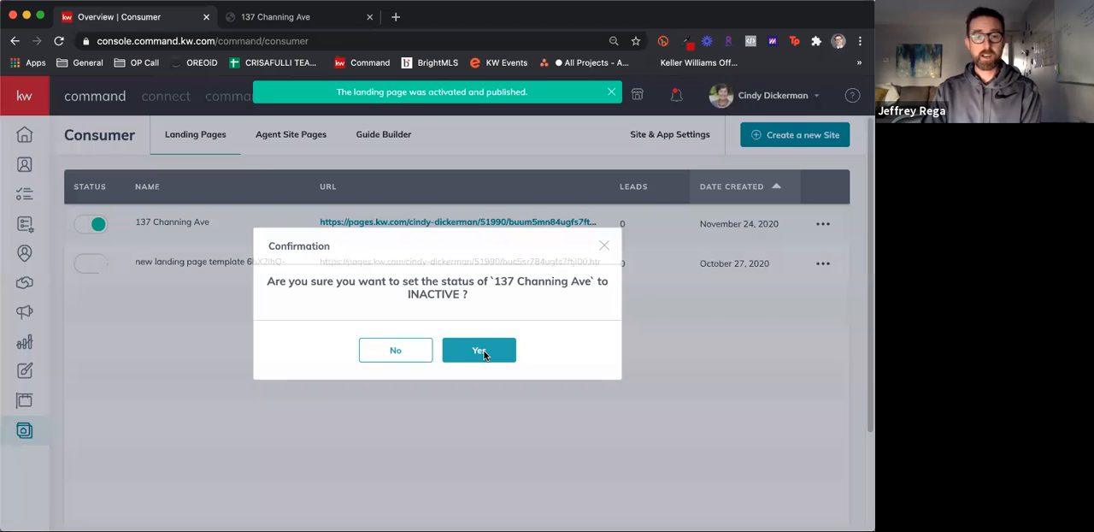
{"action": "left_click", "coordinate": [481, 350]}
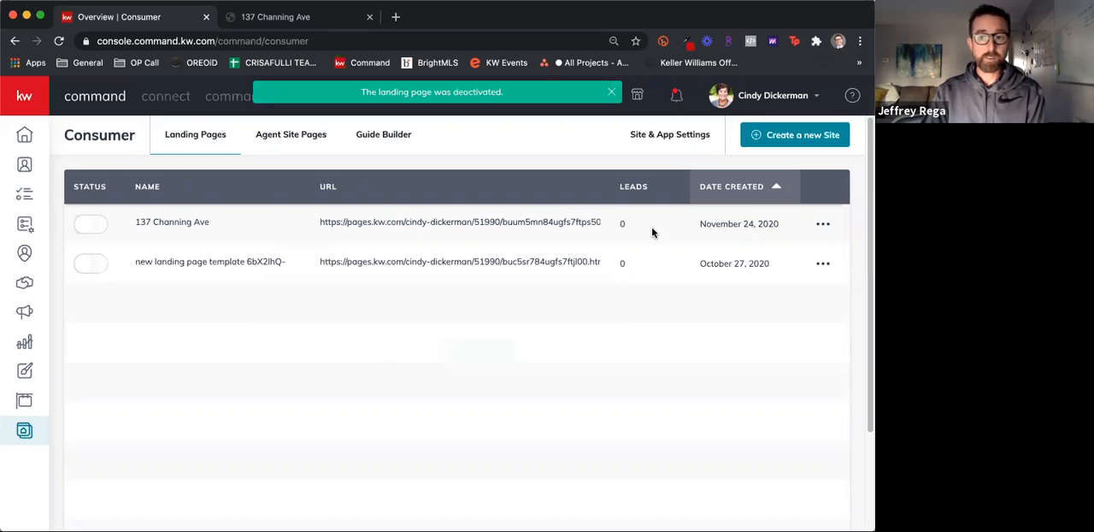
Delete the deactivated landing page created November 24, 2020 and confirm the deletion
{"action": "left_click", "coordinate": [821, 226]}
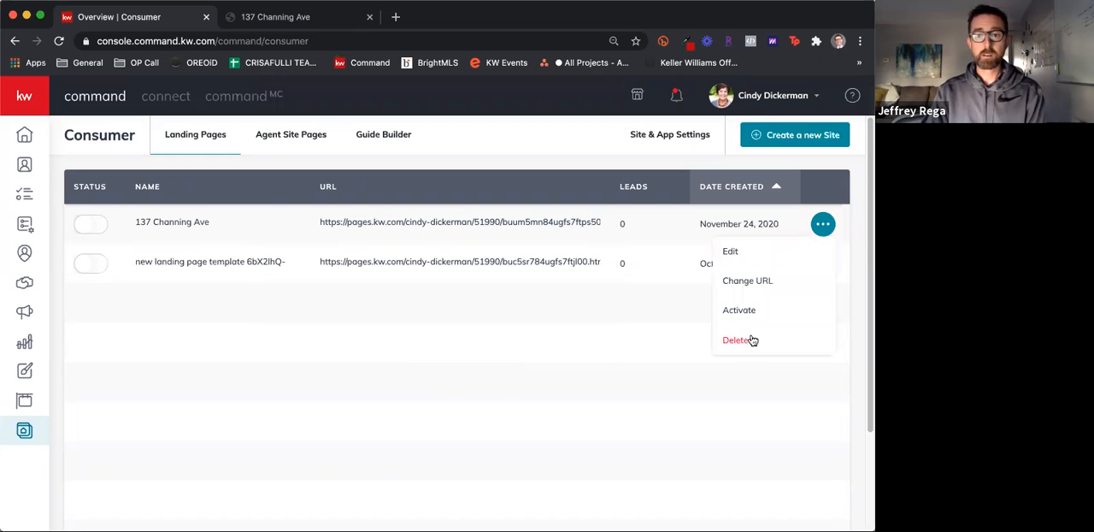
{"action": "left_click", "coordinate": [750, 340]}
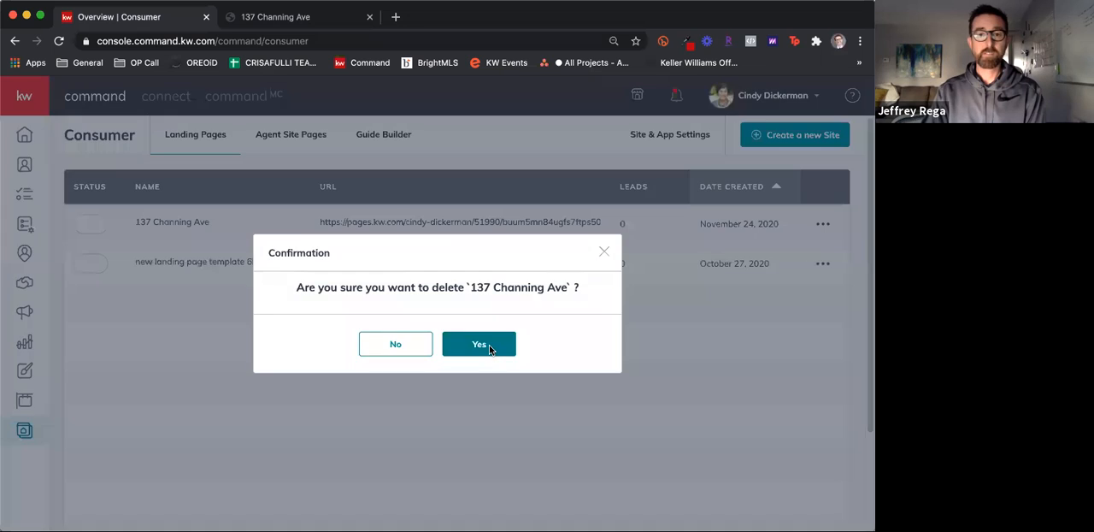
{"action": "left_click", "coordinate": [480, 345]}
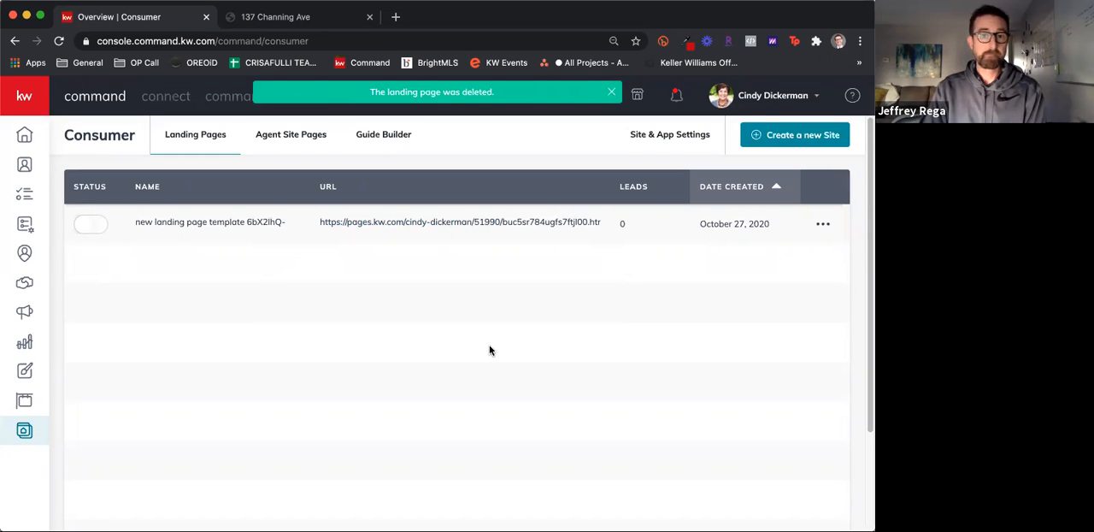